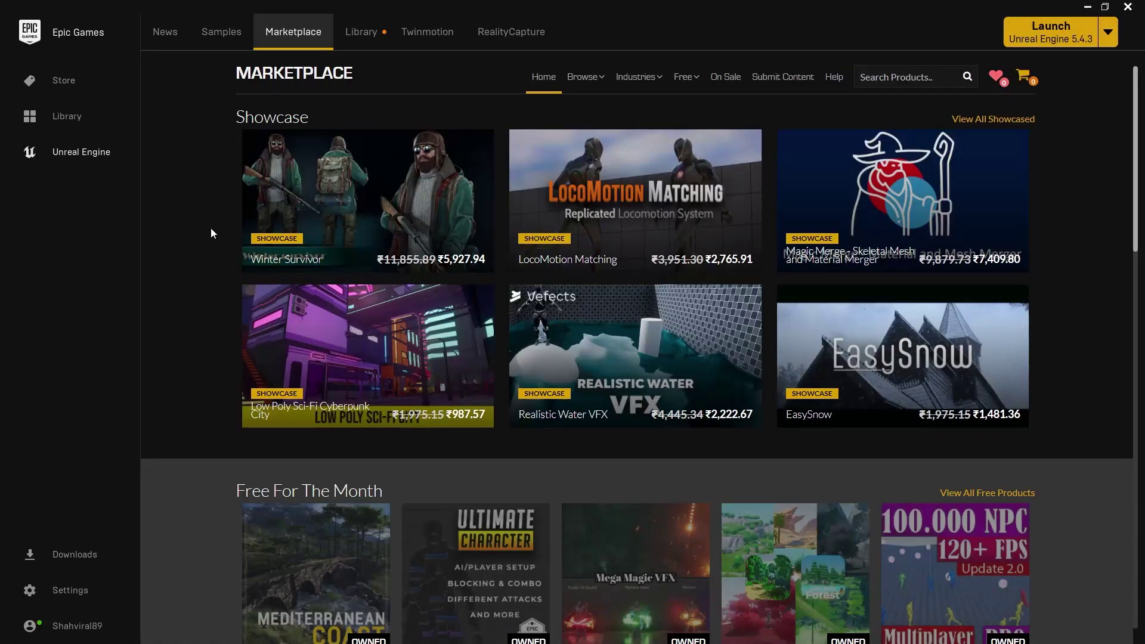
Step: Browse the marketplace's free content and filter it by the tag cesium
left_click(683, 76)
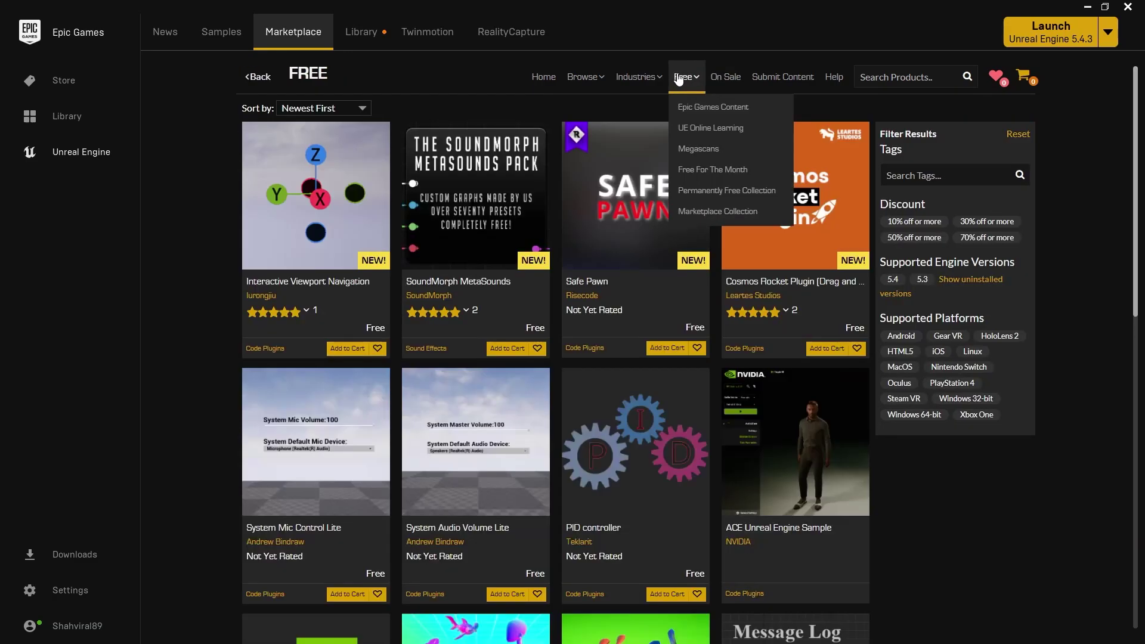
left_click(912, 176)
type("cesium")
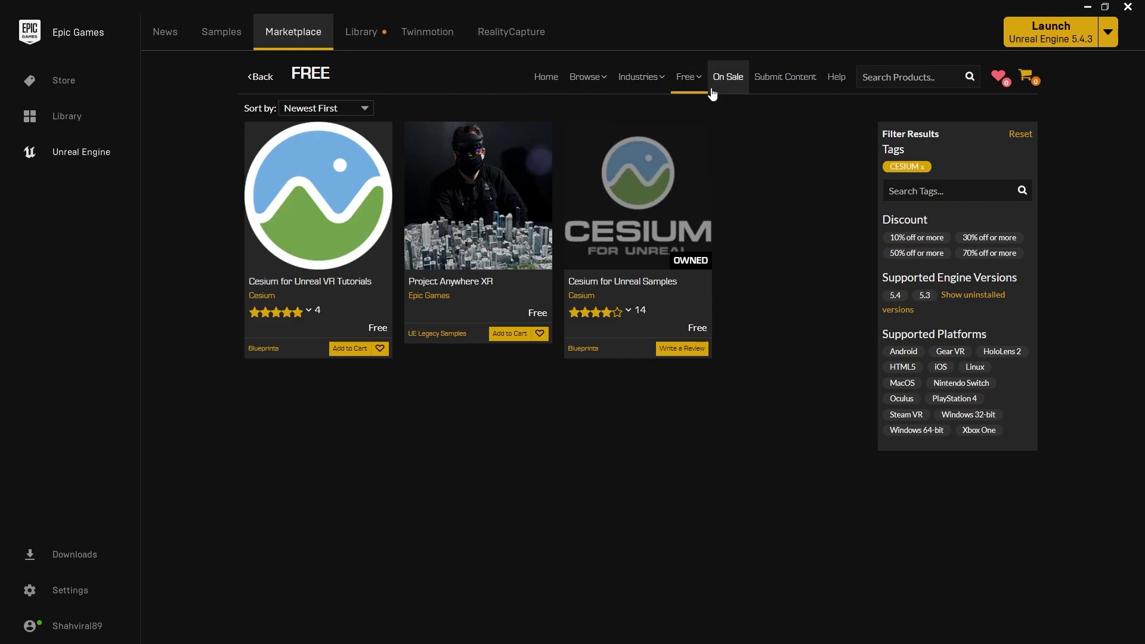
Step: Search the vault of the Unreal Engine library for cesium
left_click(362, 31)
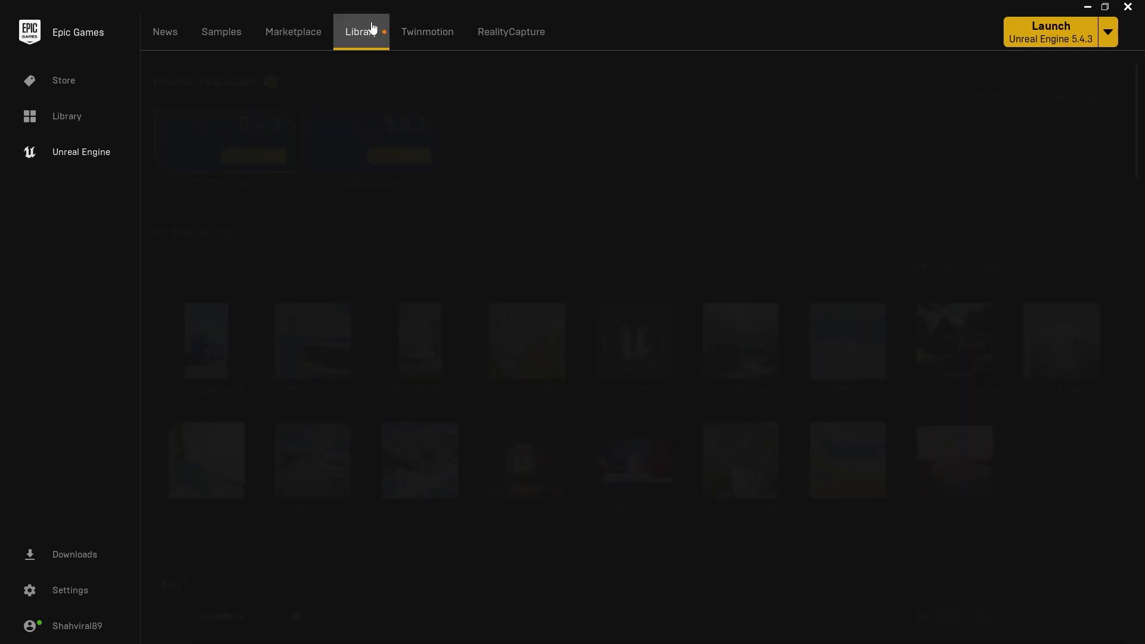
scroll(786, 419, "down", 3)
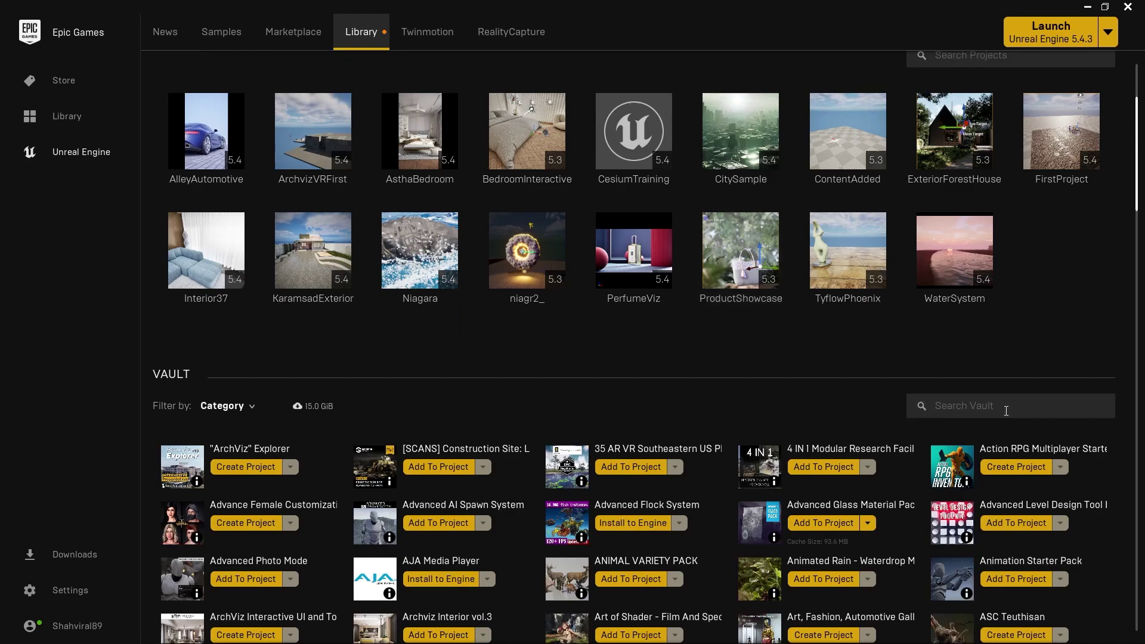
type("cesium")
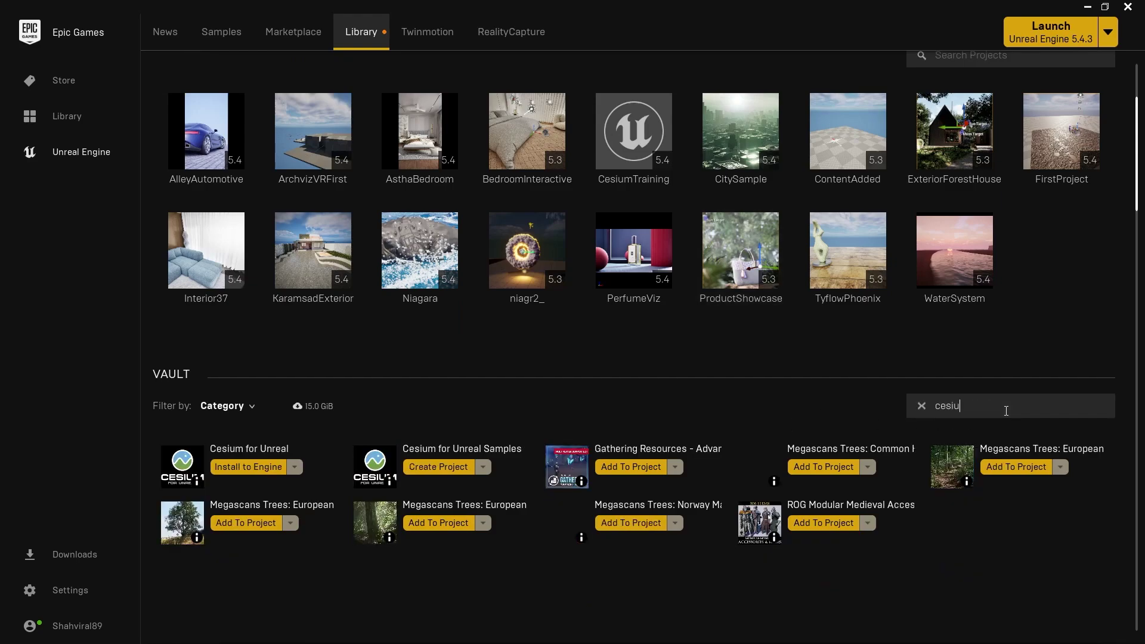
Step: Check the engine slots offered for installing the Cesium for Unreal plugin, then cancel the installation
left_click(268, 468)
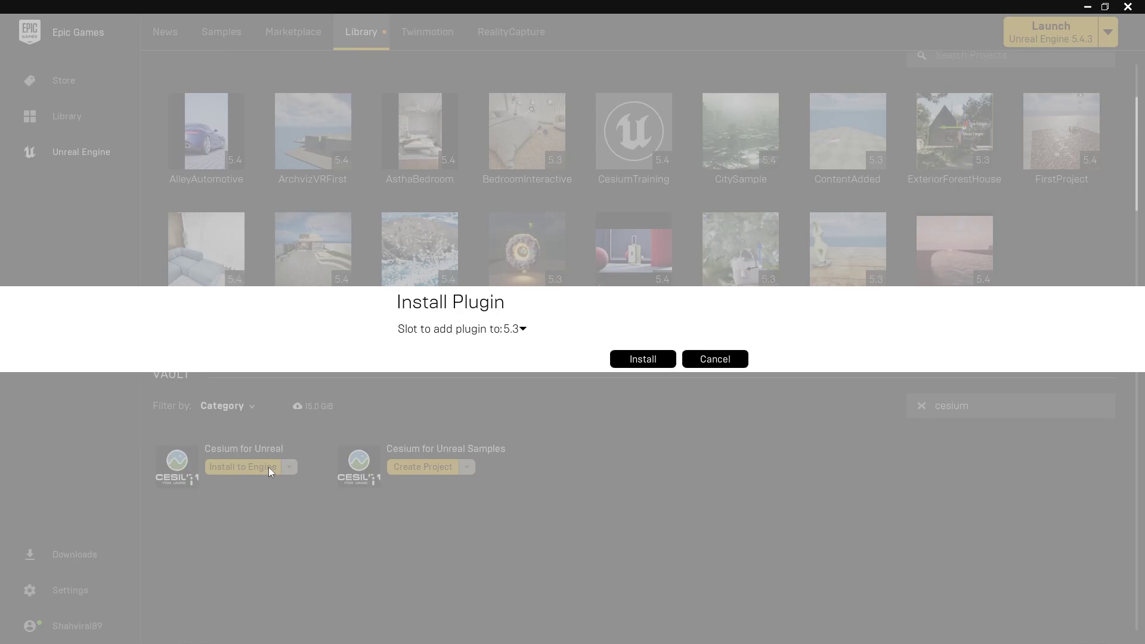
left_click(523, 328)
left_click(719, 361)
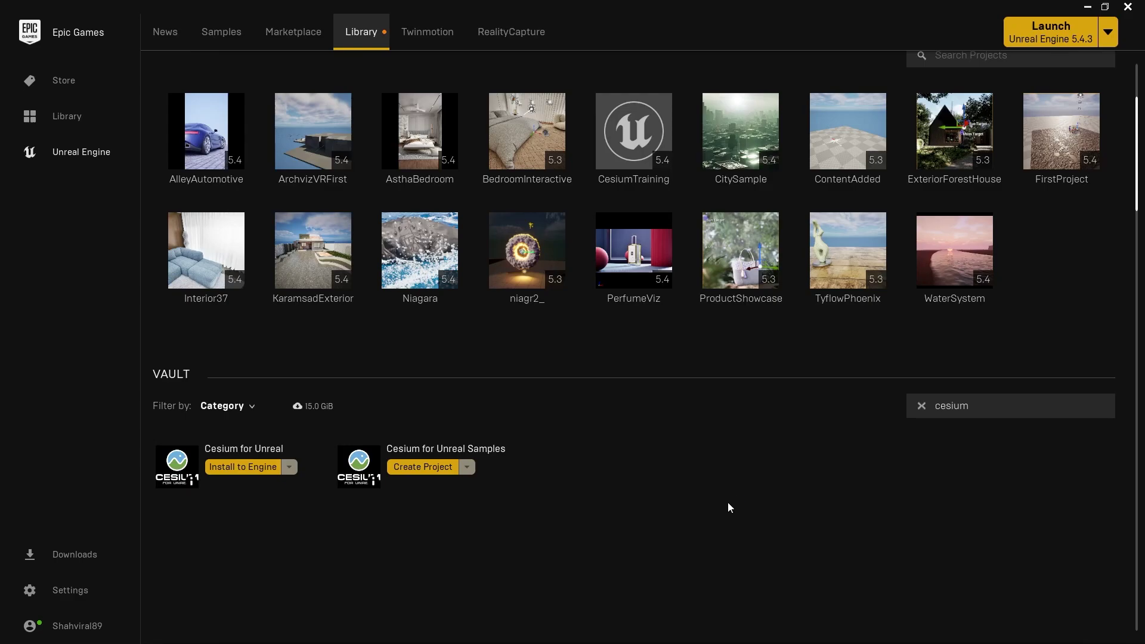
Step: Switch to the CesiumTraining project in Unreal Editor and enable the Cesium for Unreal plugin
key("alt+Tab")
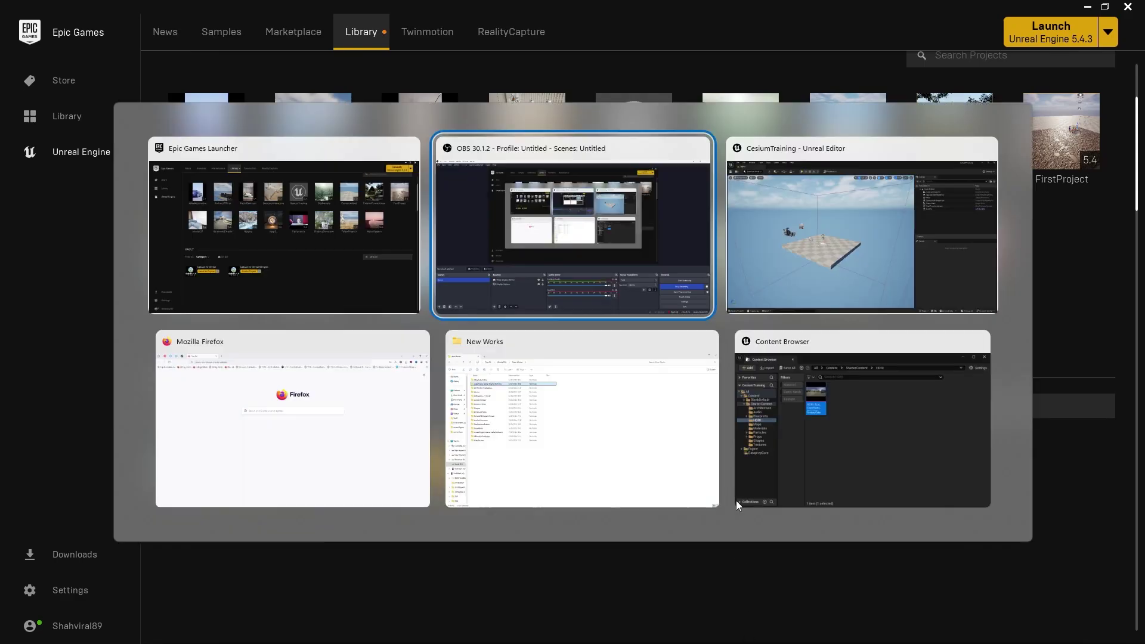
key("alt+Tab")
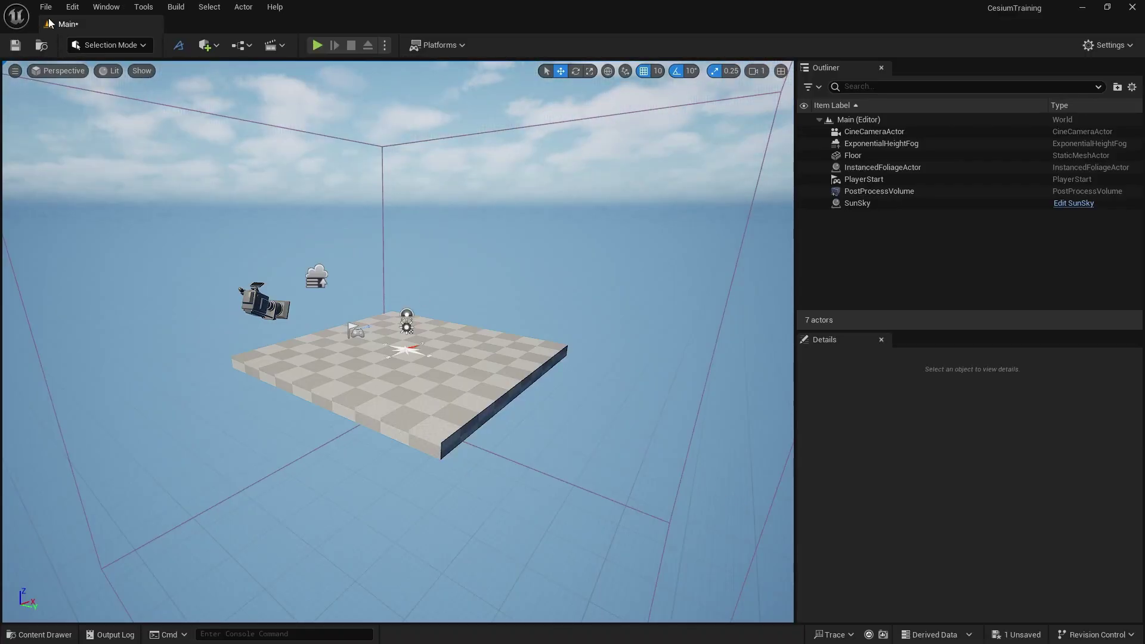
left_click(70, 8)
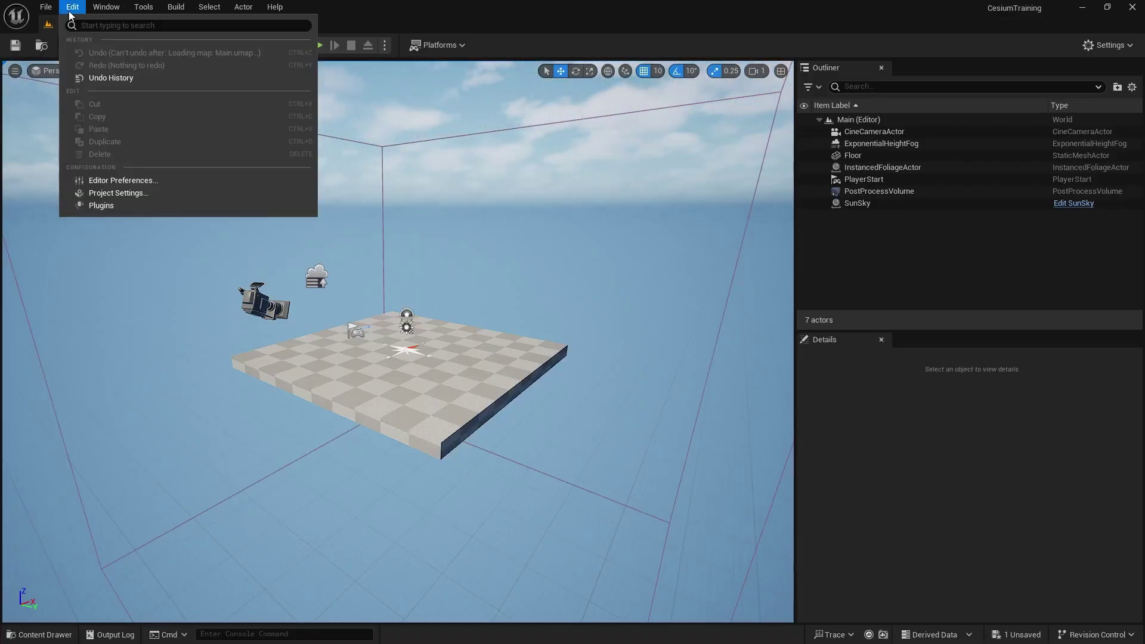
left_click(127, 206)
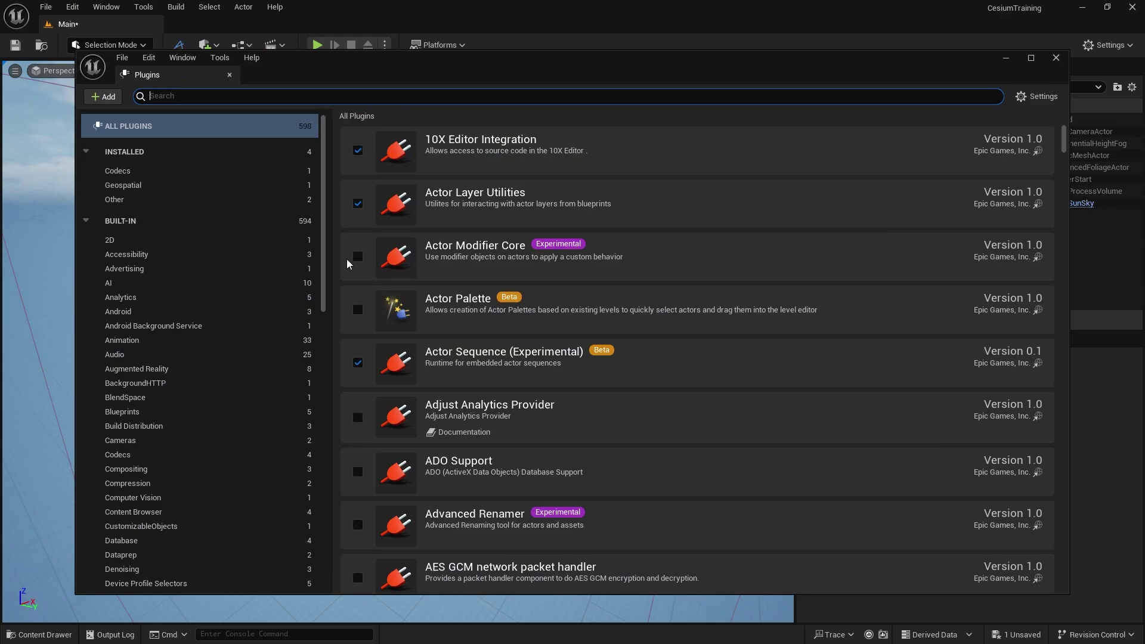
left_click(287, 94)
type("cesium")
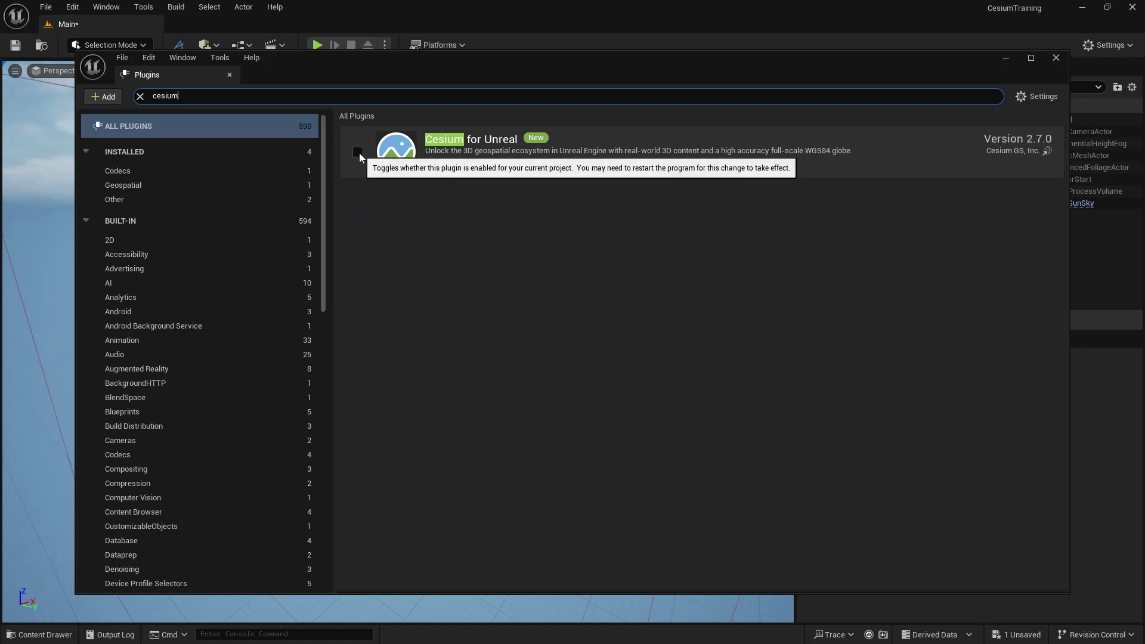
left_click(358, 151)
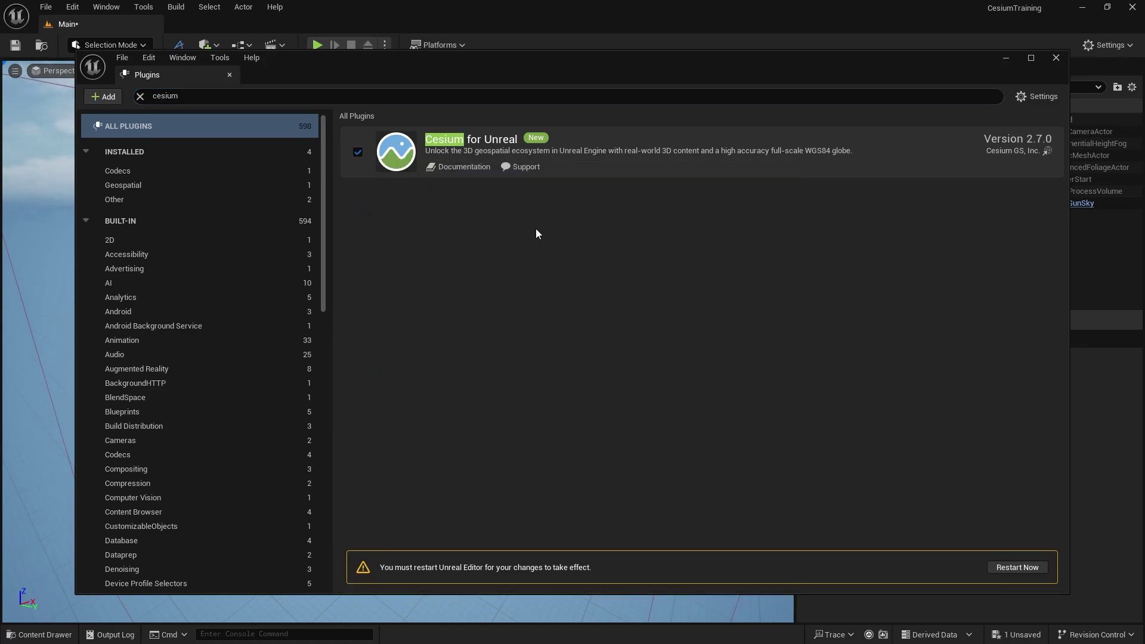
Step: Restart the editor to apply the plugin change and close the Plugins and Content Browser windows
left_click(1002, 567)
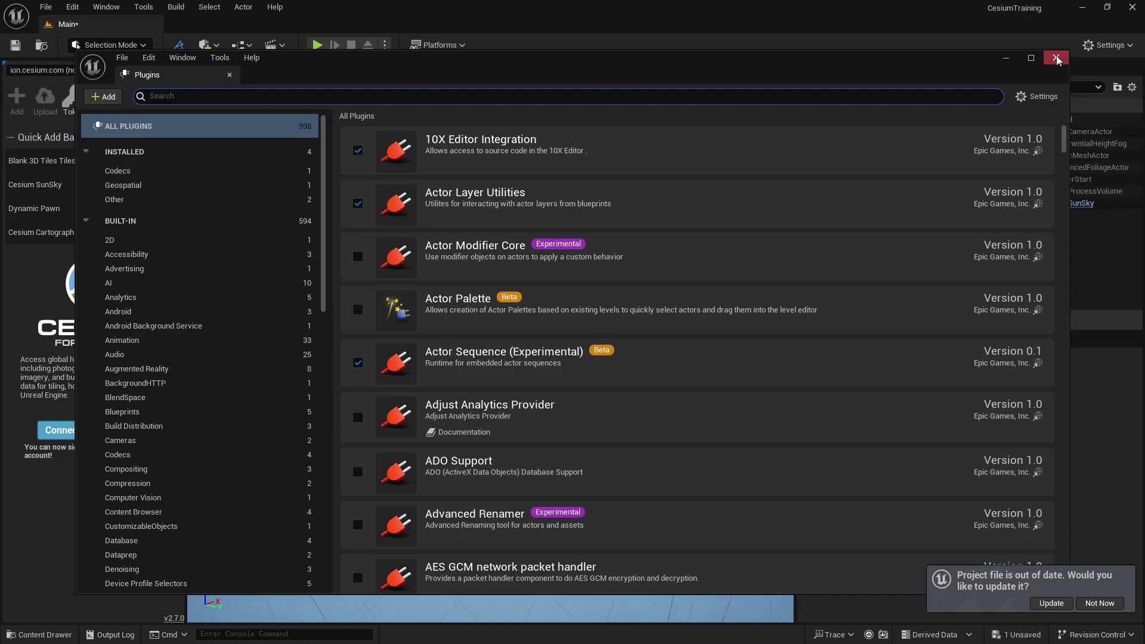
left_click(1056, 58)
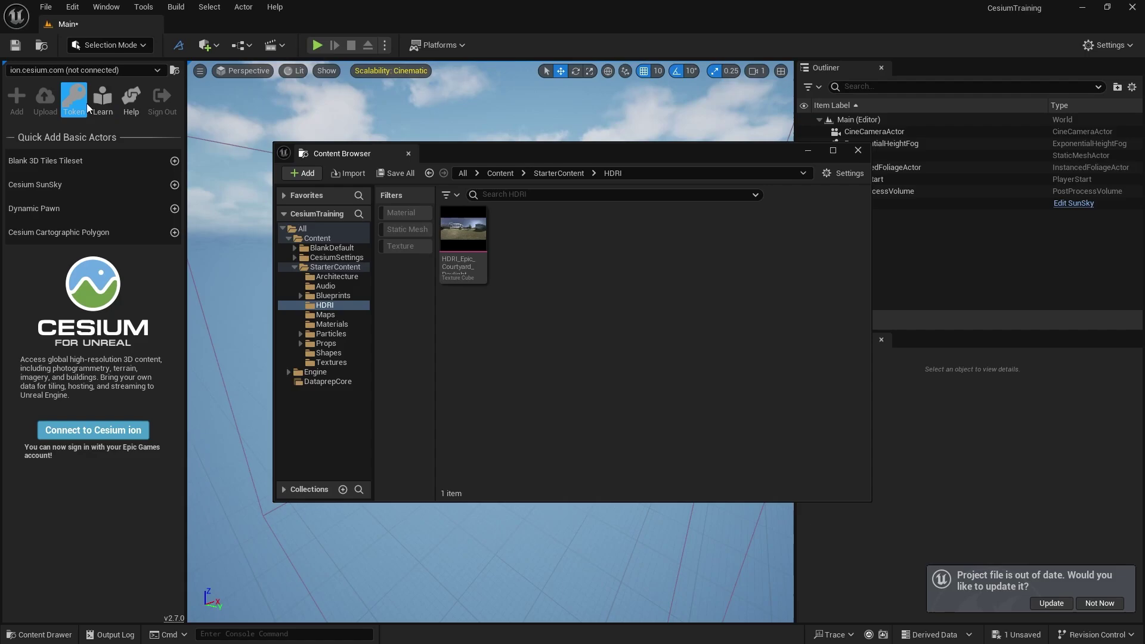
left_click(858, 150)
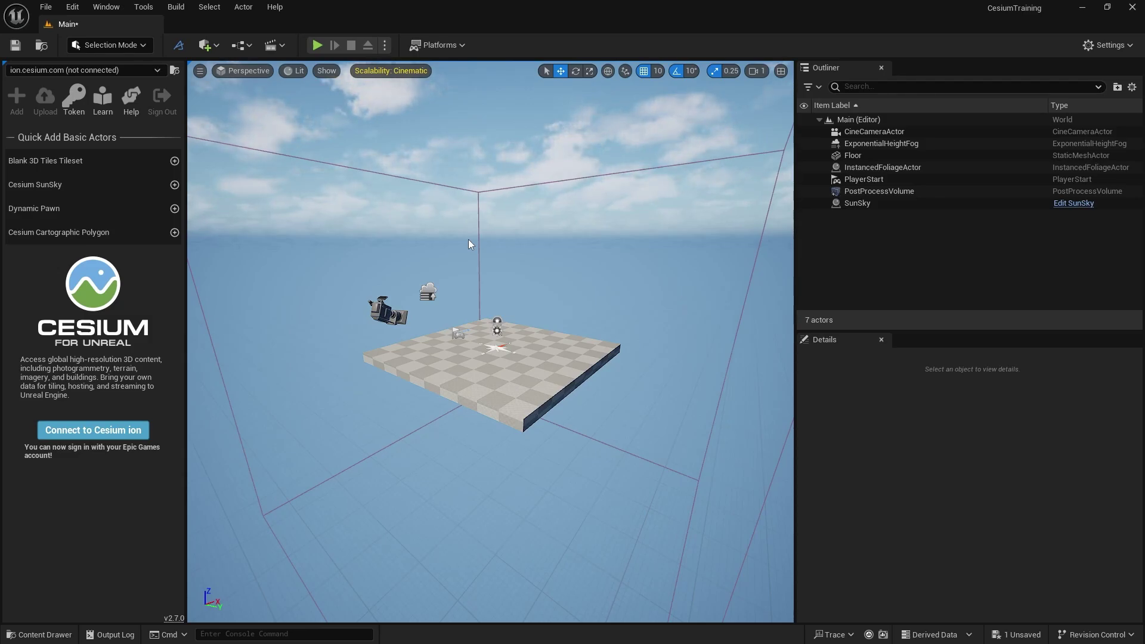
Step: Connect to Cesium ion by signing in with Epic Games, allow the requested permissions and close the browser window
left_click(112, 435)
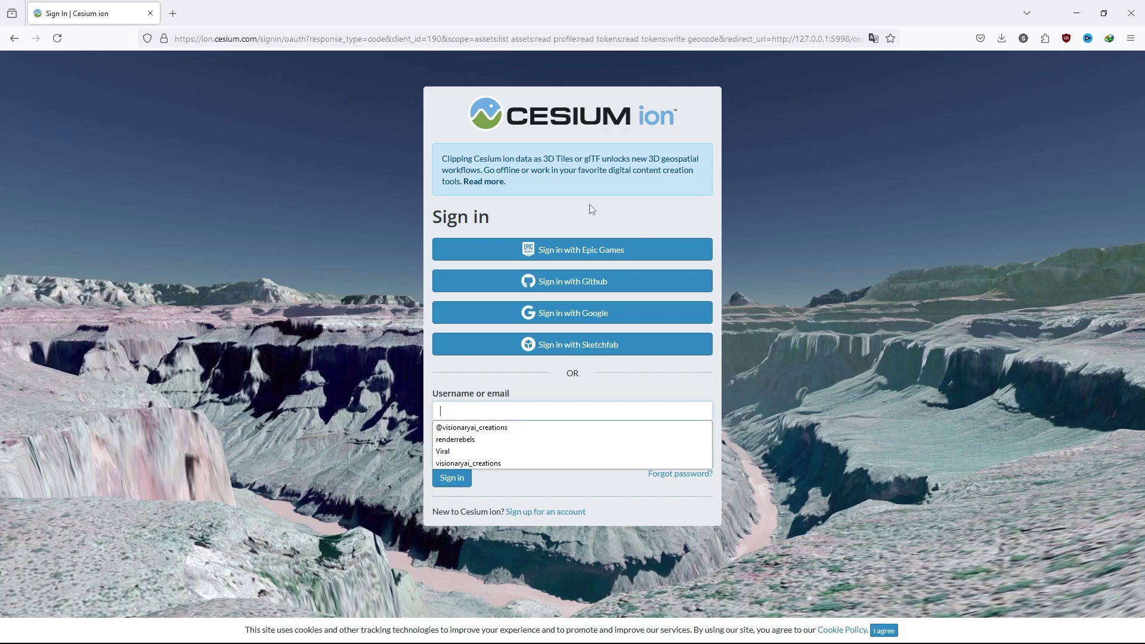
left_click(583, 251)
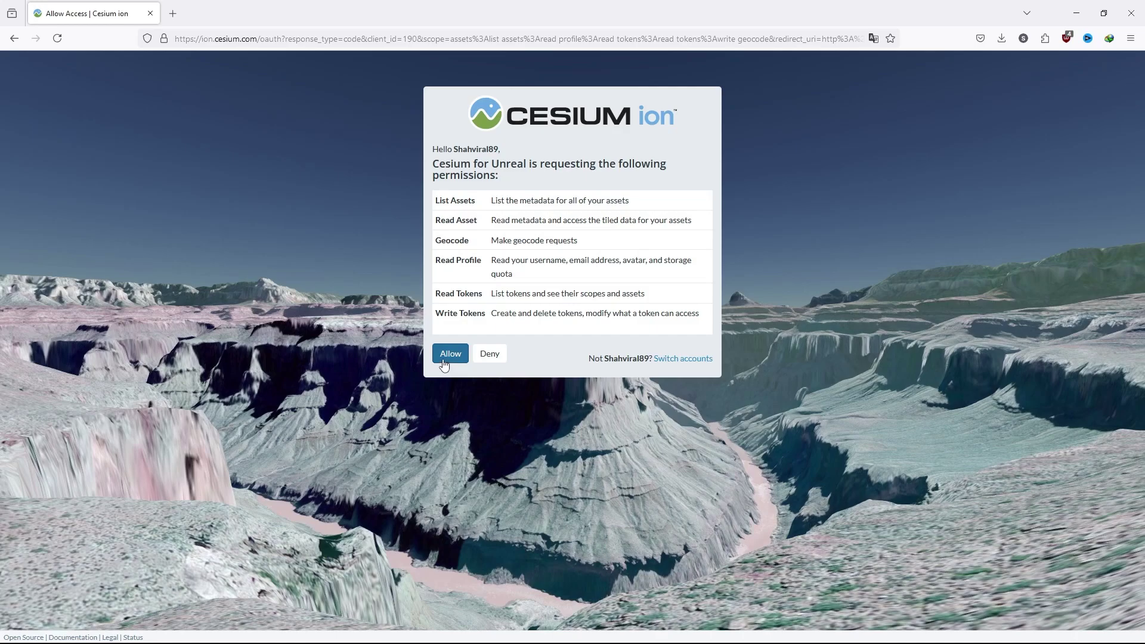
left_click(444, 360)
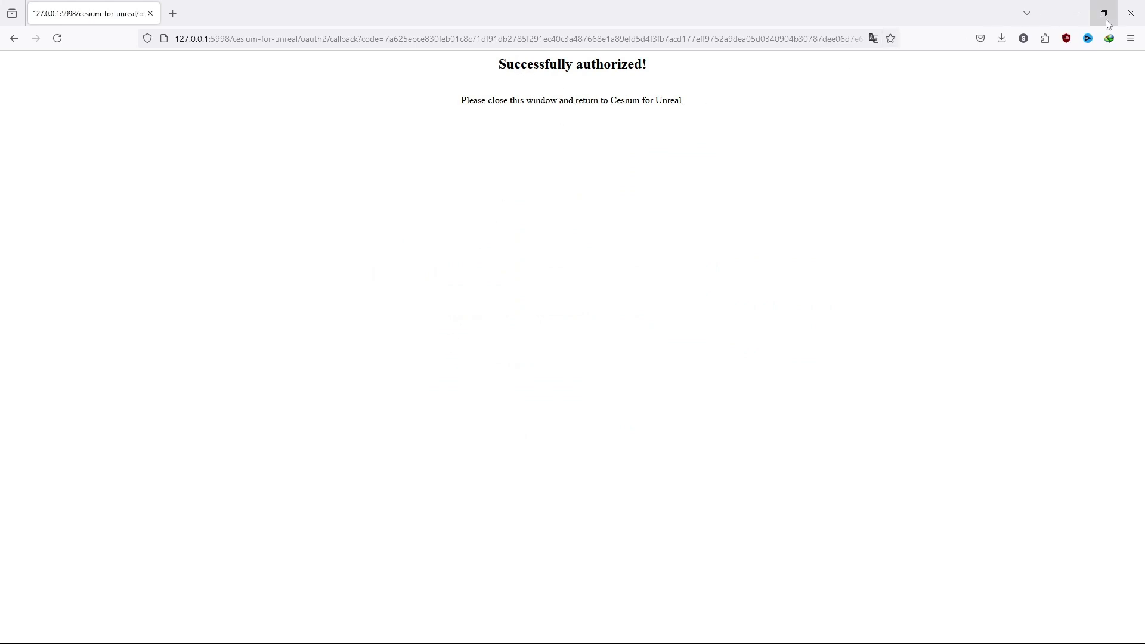
left_click(1127, 15)
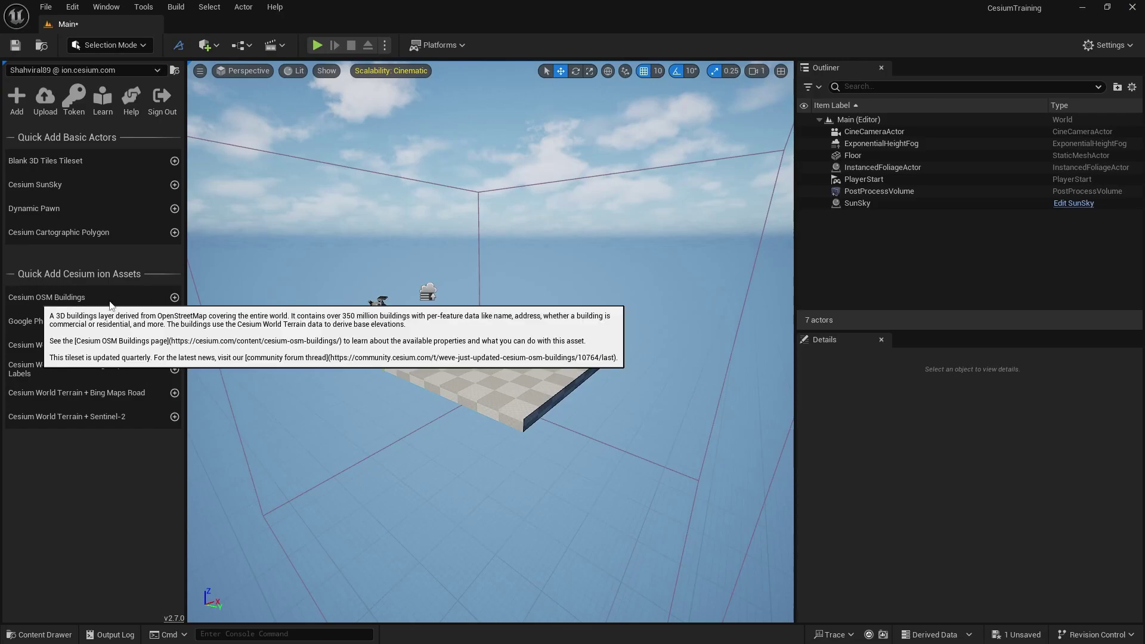
Step: Create a new level from the Empty Level template
mouse_move(106, 322)
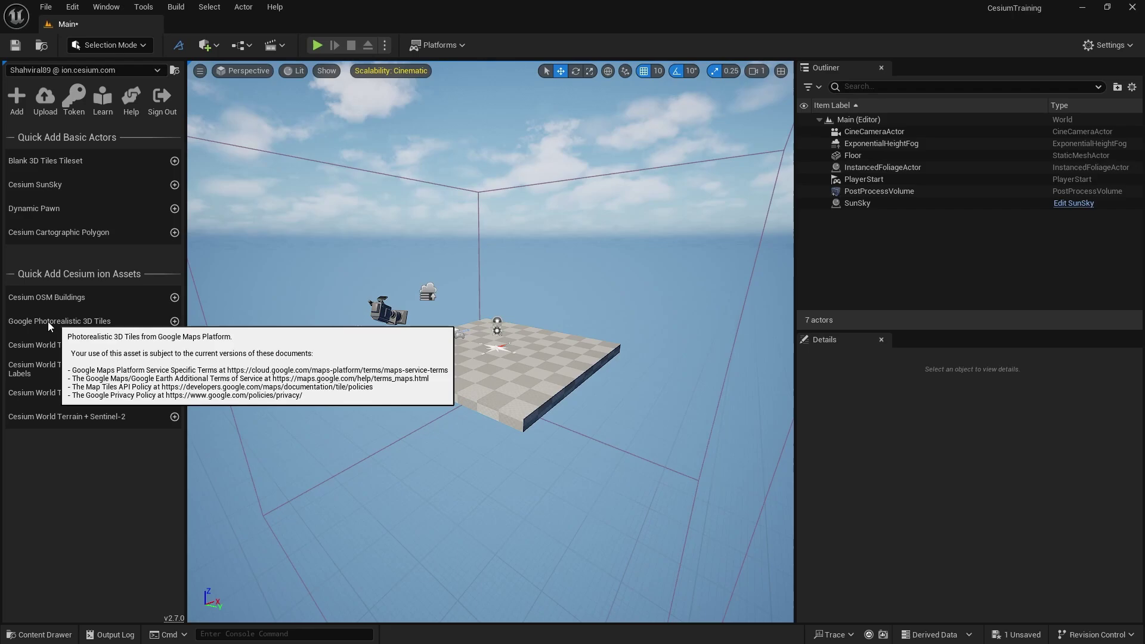
left_click(46, 7)
left_click(67, 60)
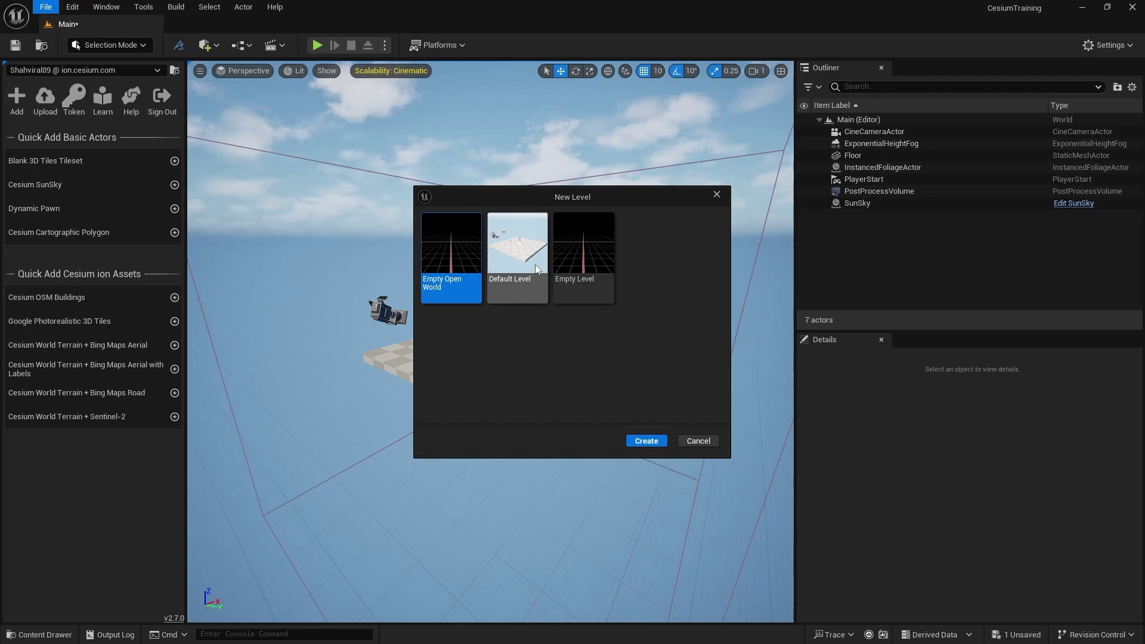
left_click(581, 275)
left_click(646, 442)
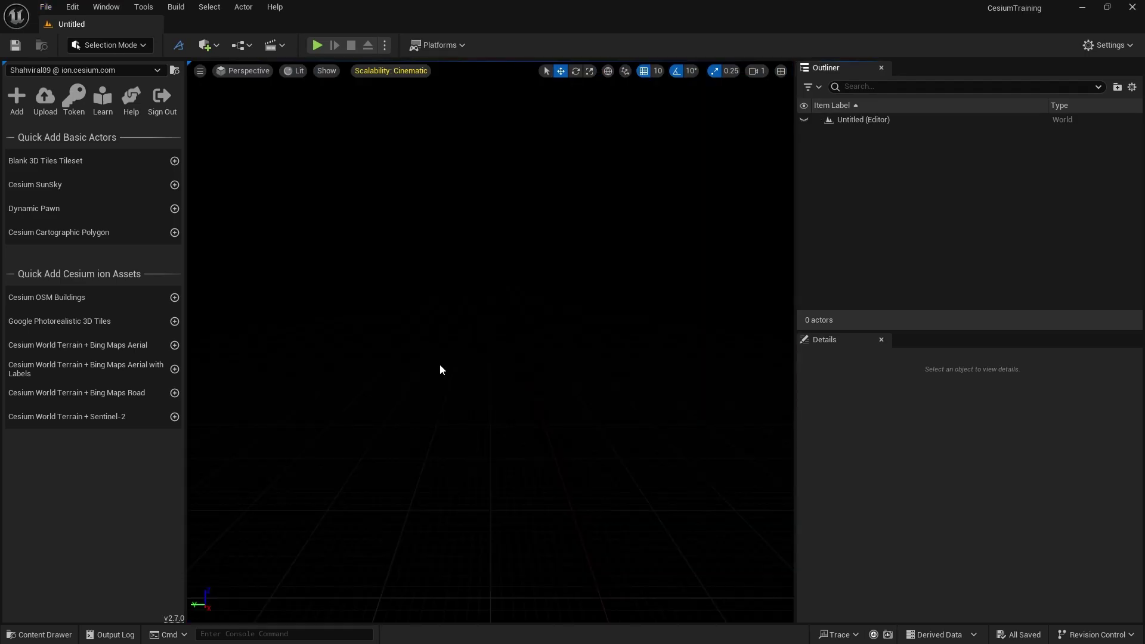
Step: Add Google Photorealistic 3D Tiles to the level, creating a new project default token for Cesium ion
left_click(174, 322)
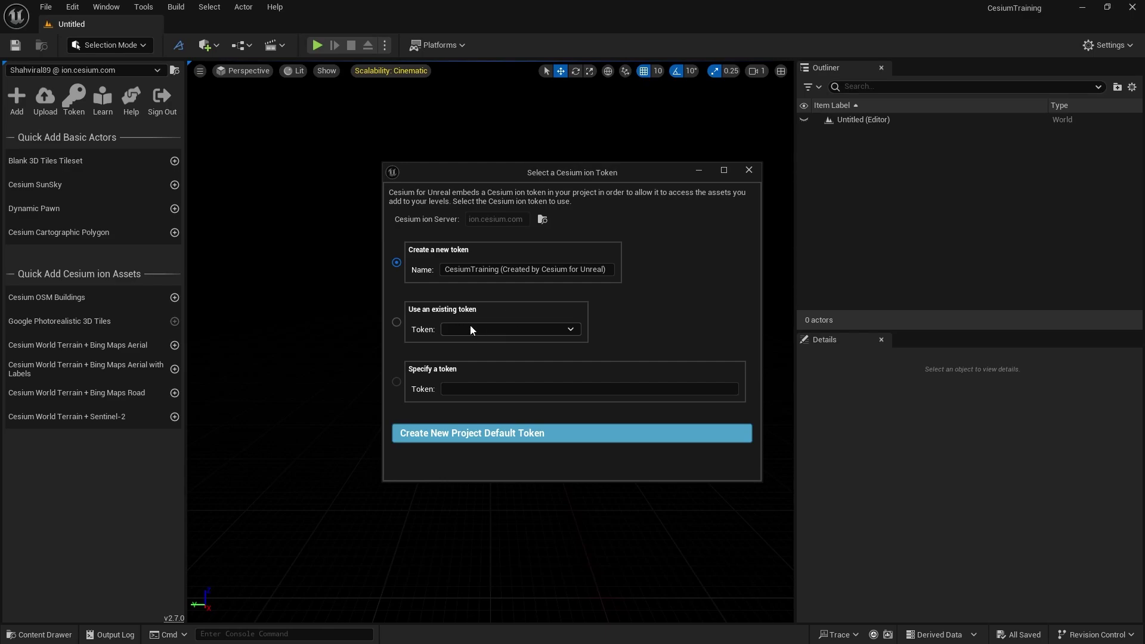
left_click(495, 328)
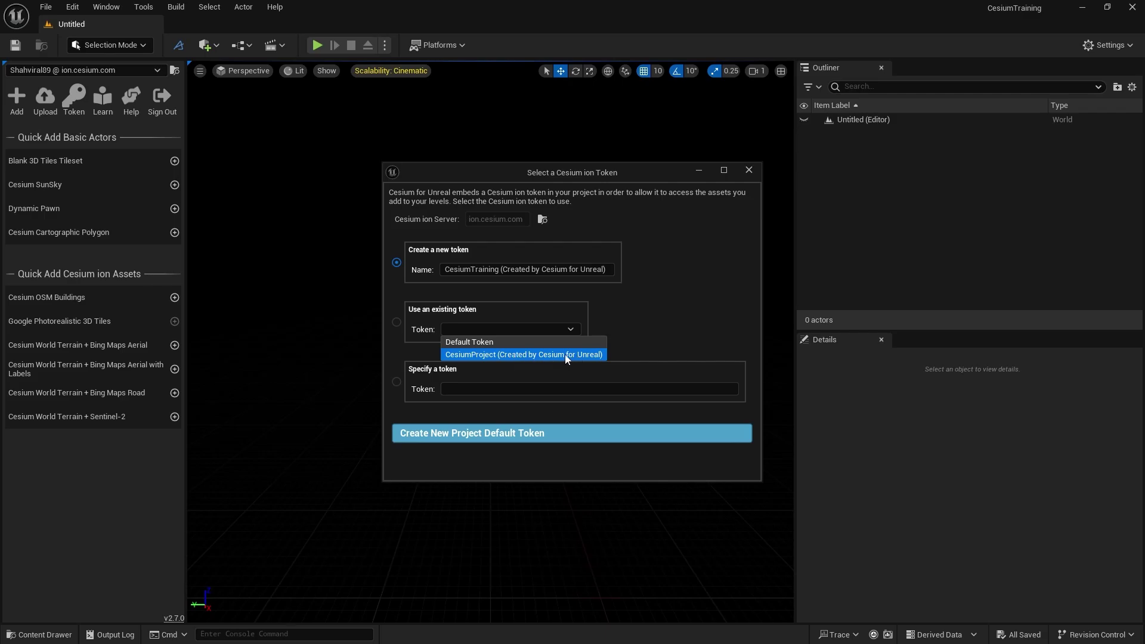
left_click(474, 341)
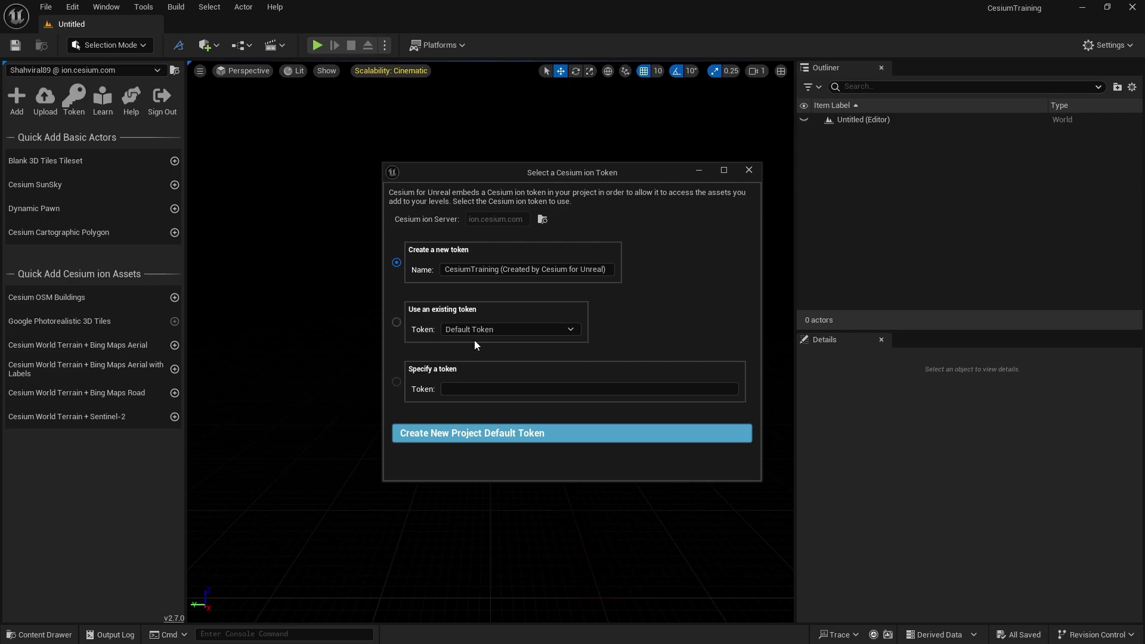
left_click(525, 437)
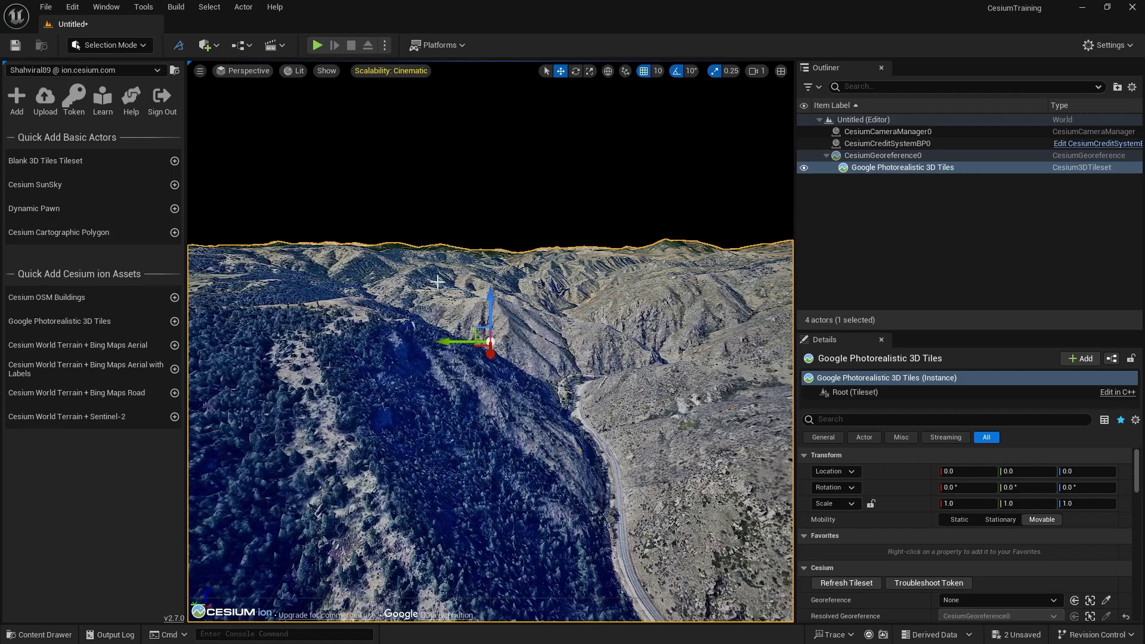
mouse_move(505, 244)
right_mouse_down()
mouse_move(588, 241)
mouse_move(524, 251)
right_mouse_up()
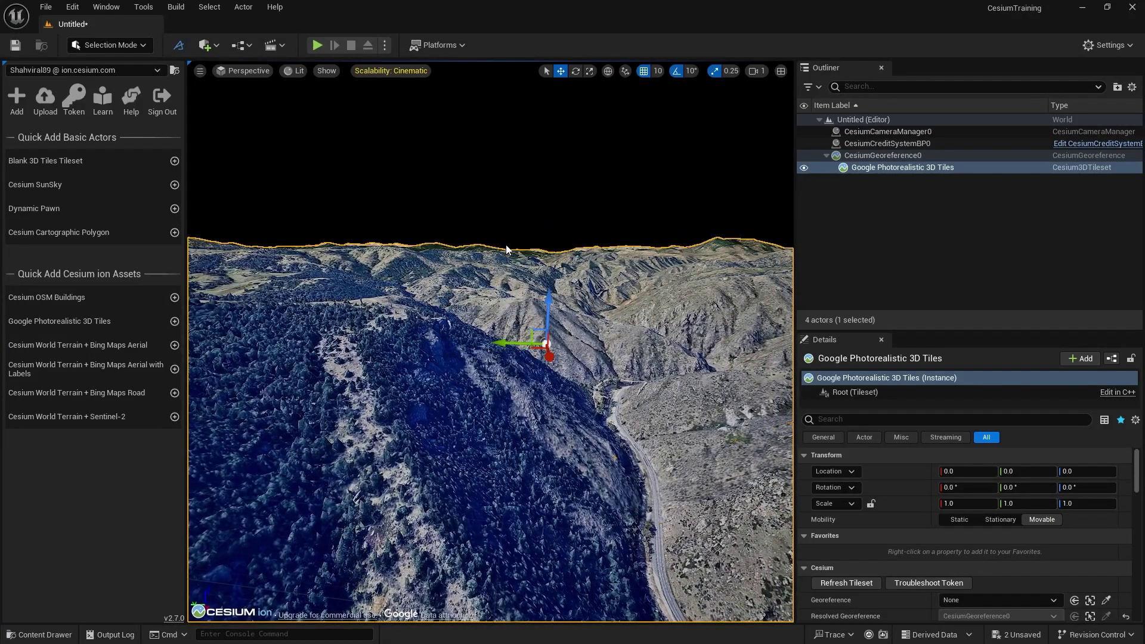
right_click_drag(506, 250, 512, 254)
scroll(509, 252, "up", 2)
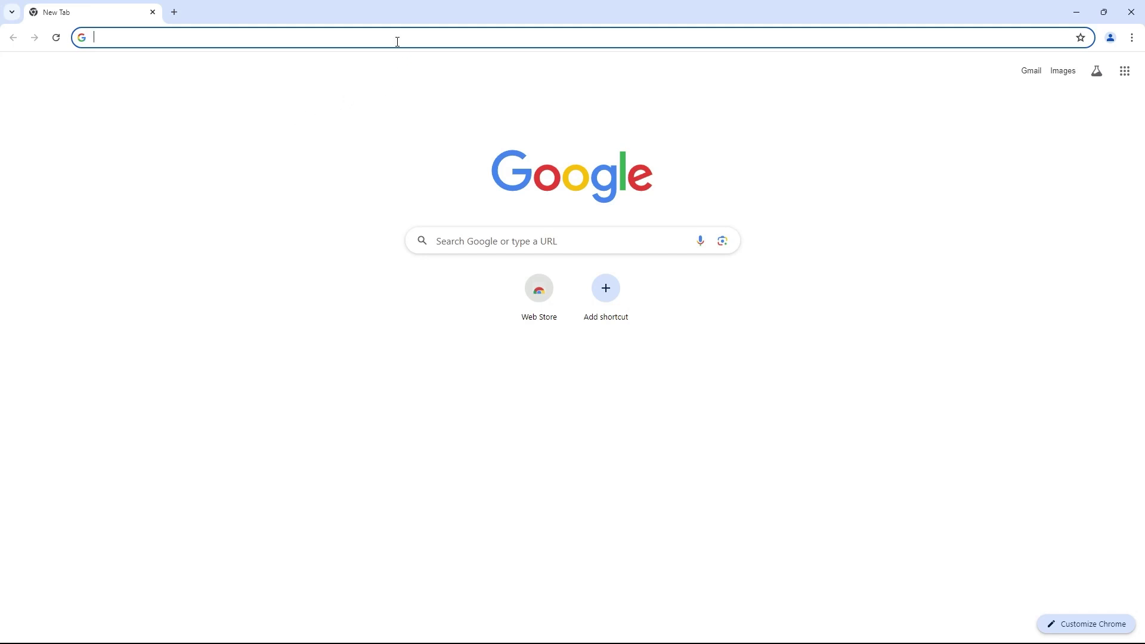
Step: Switch to Chrome and open Google Maps through a web search for google maps
type("google maps")
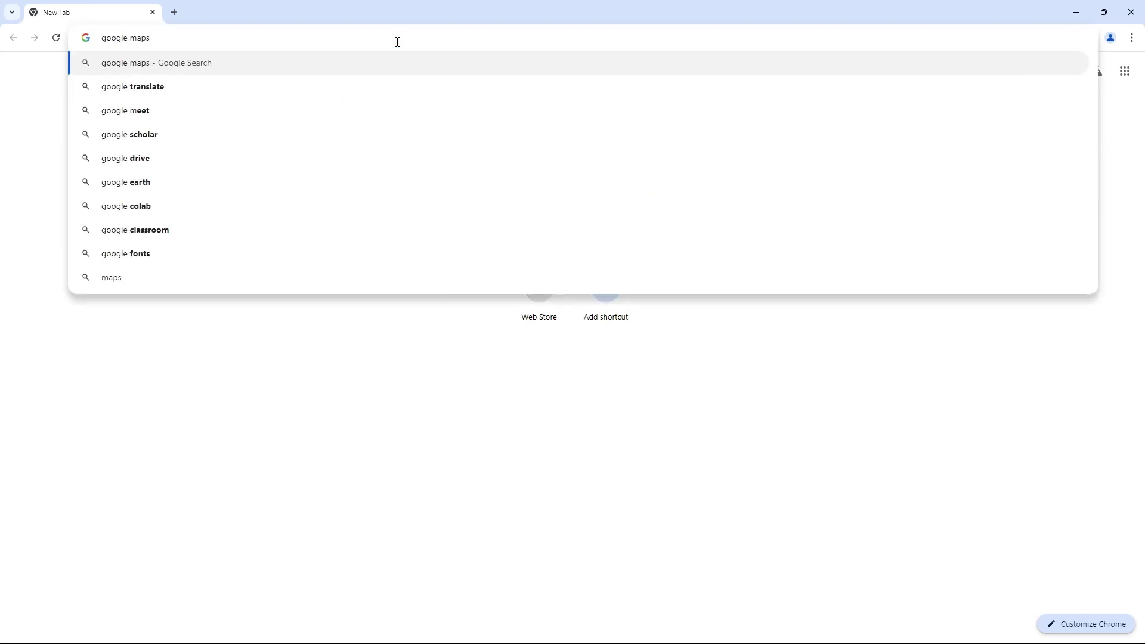
key("Return")
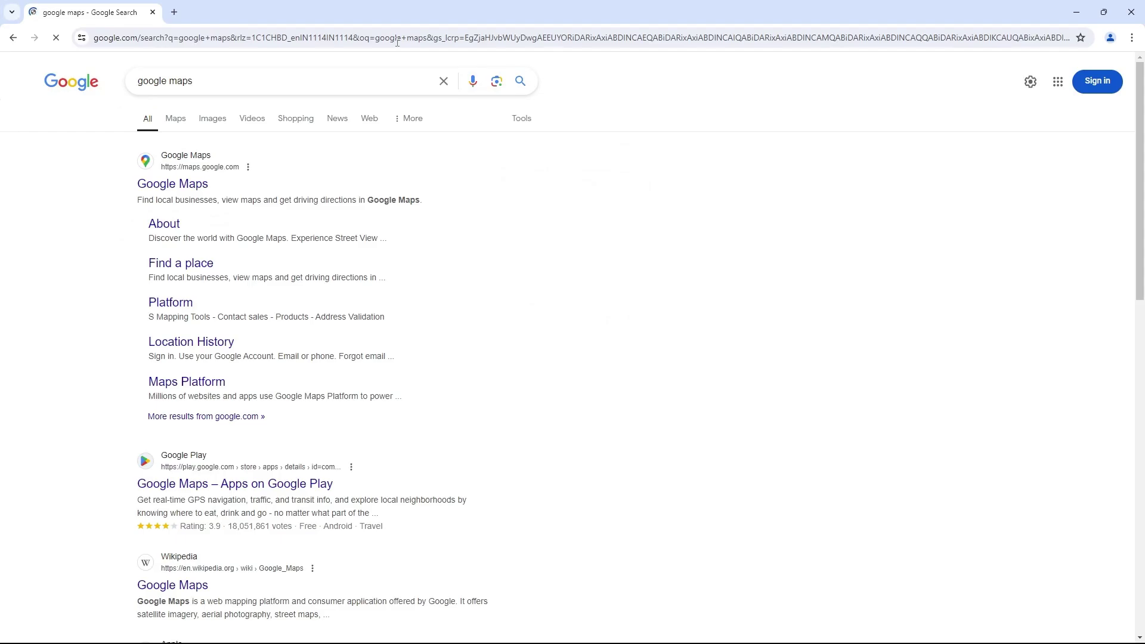
left_click(171, 123)
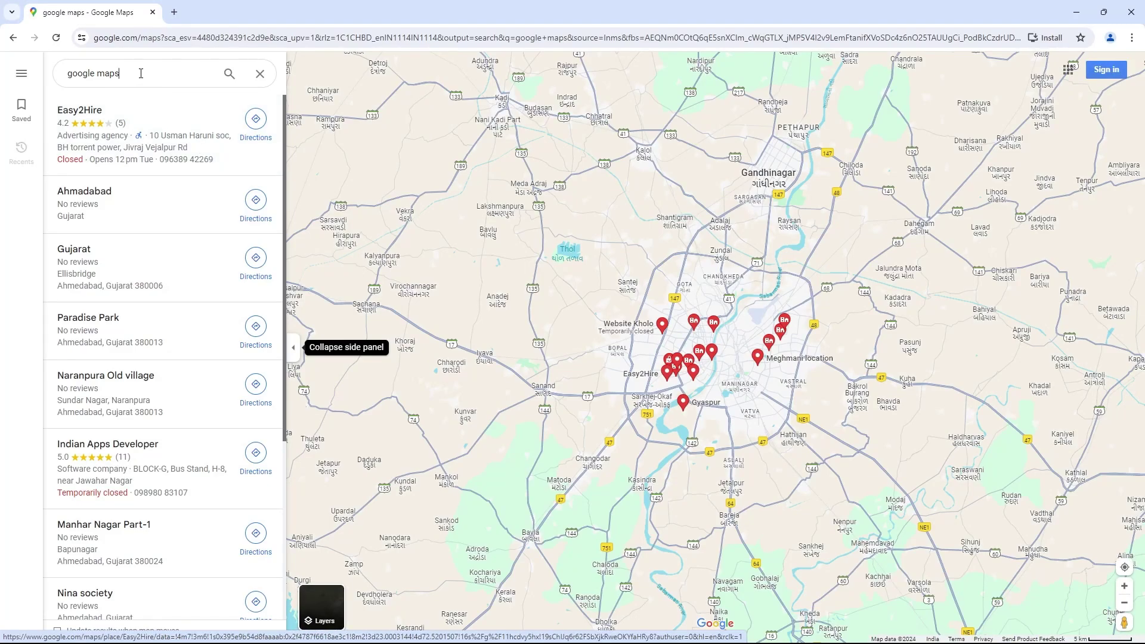
Step: Search Google Maps for paris to locate the Eiffel Tower on the map
left_click_drag(146, 74, 60, 77)
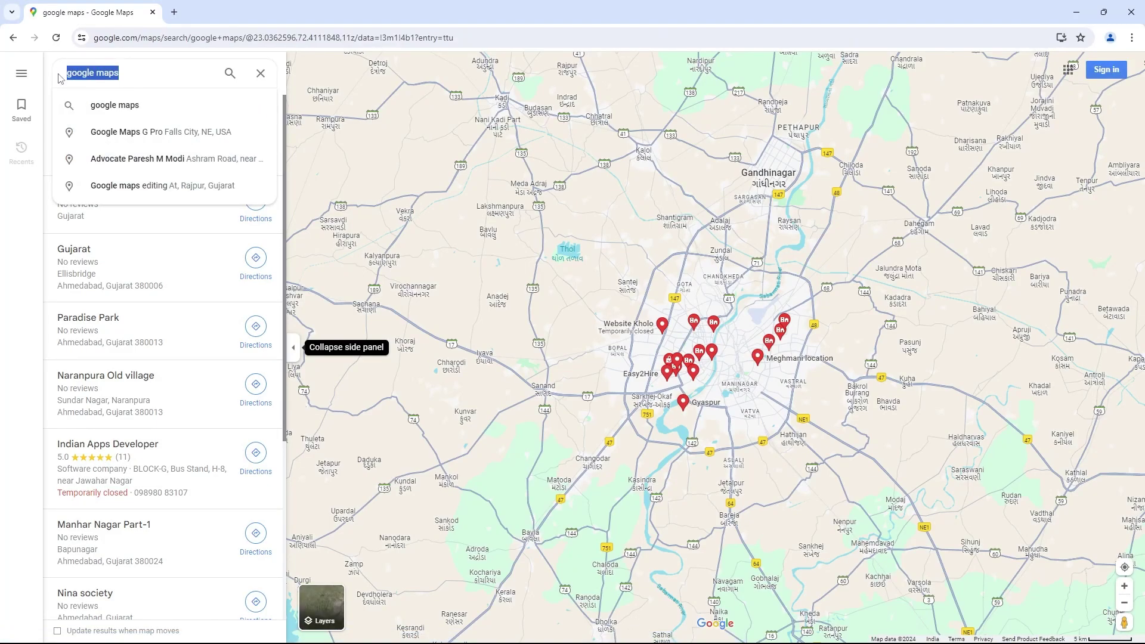
type("paris")
key("Return")
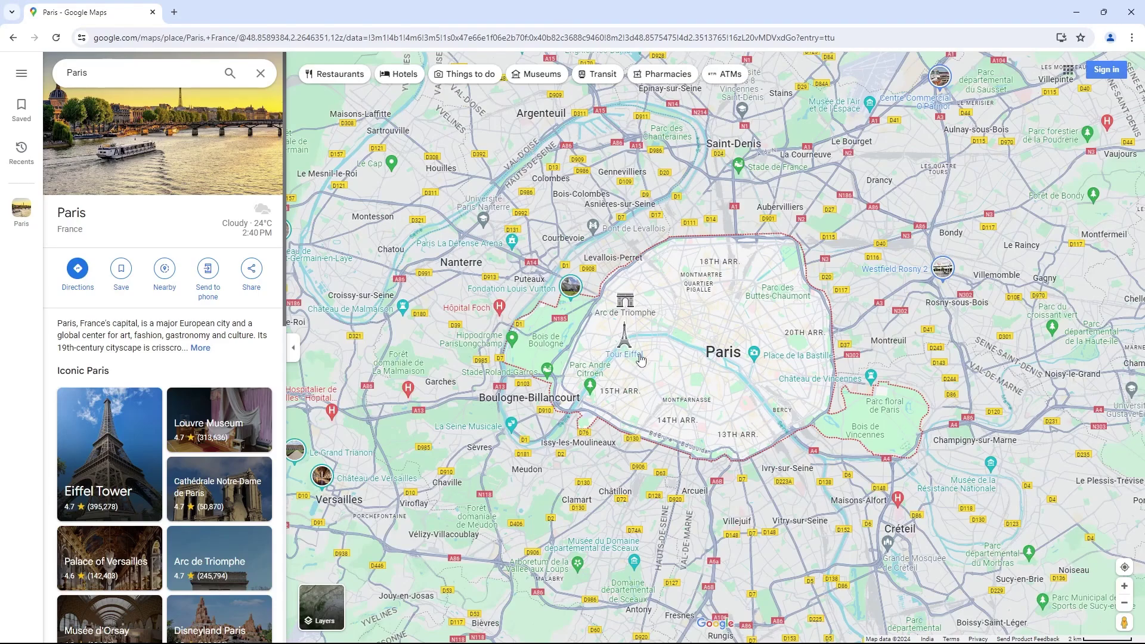
mouse_move(626, 358)
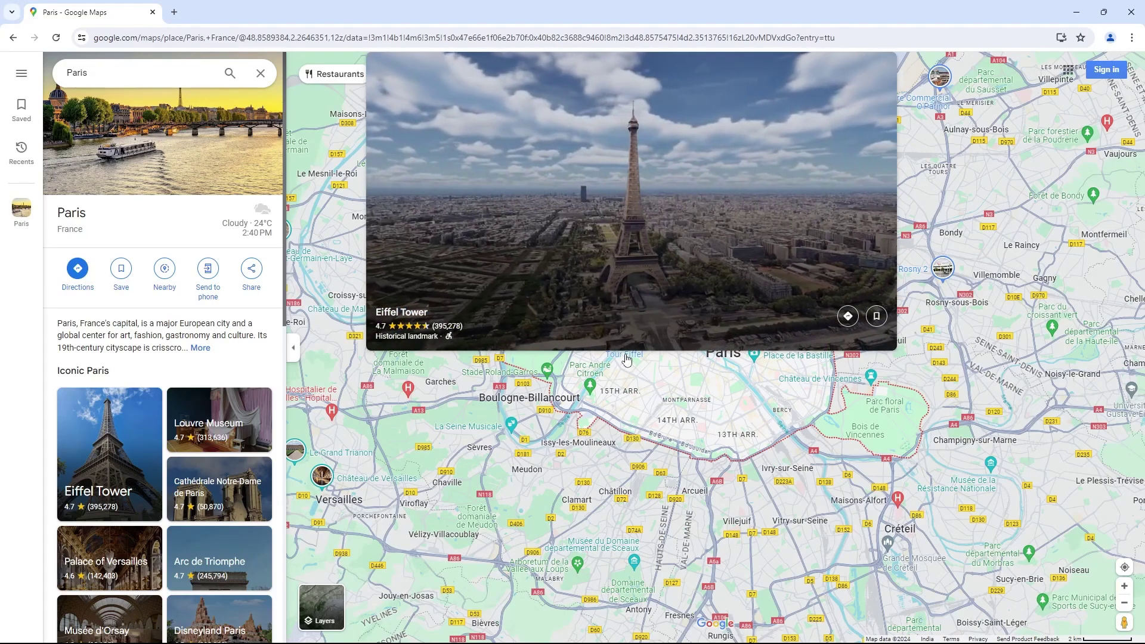
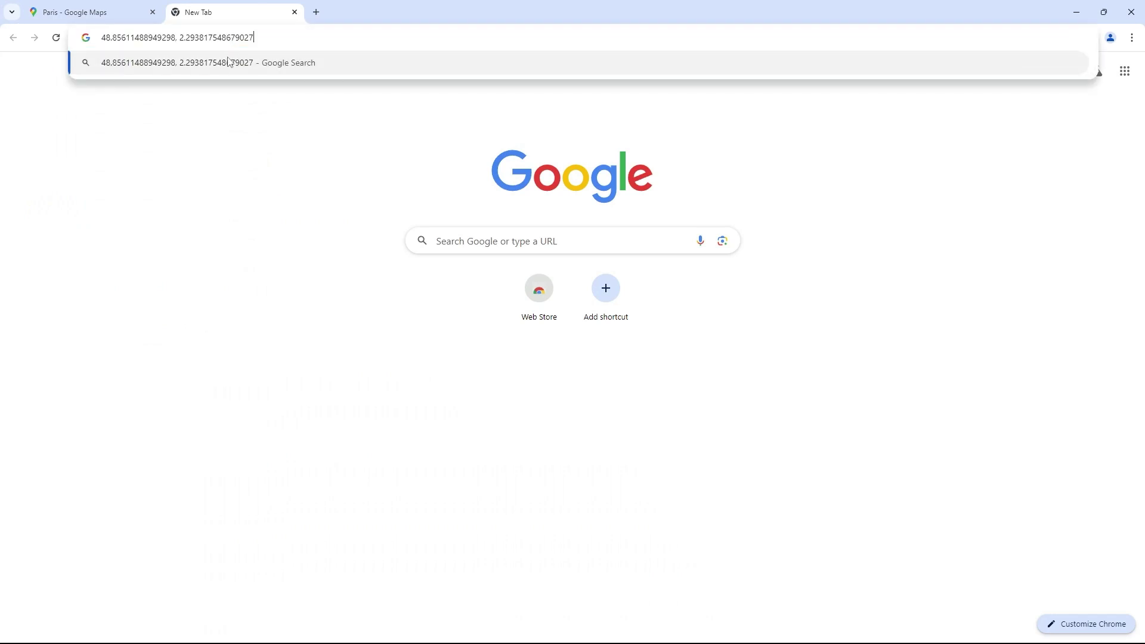
Step: Copy the Eiffel Tower latitude from Chrome and set CesiumGeoreference0's origin latitude to 48.85611488949298 in Unreal Editor
left_click_drag(176, 37, 92, 37)
key("ctrl+c")
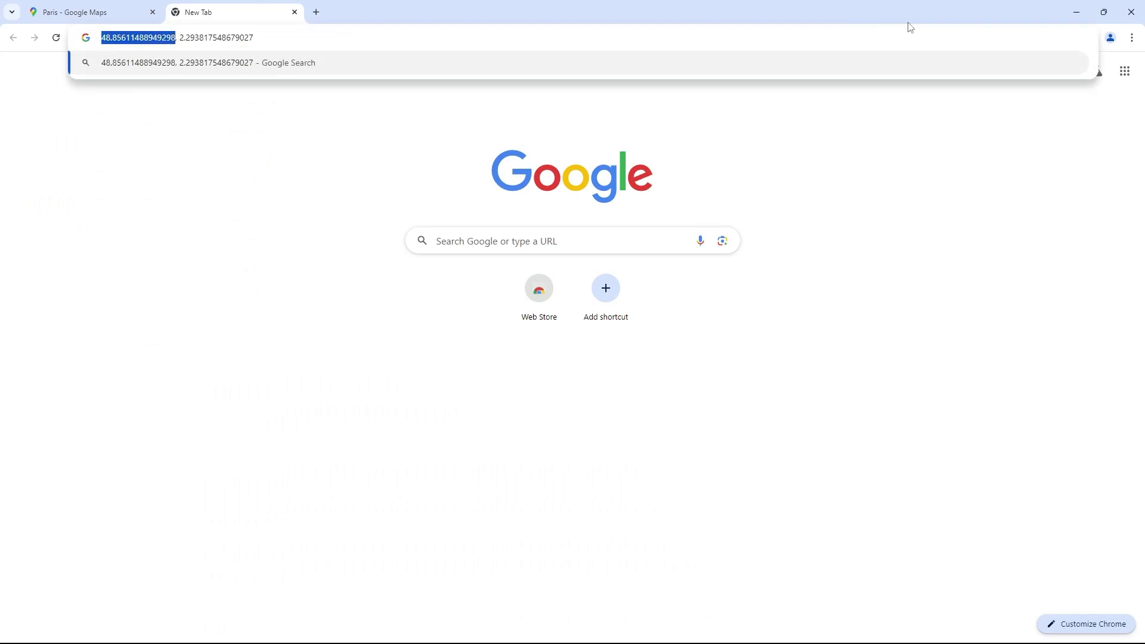
left_click(1071, 13)
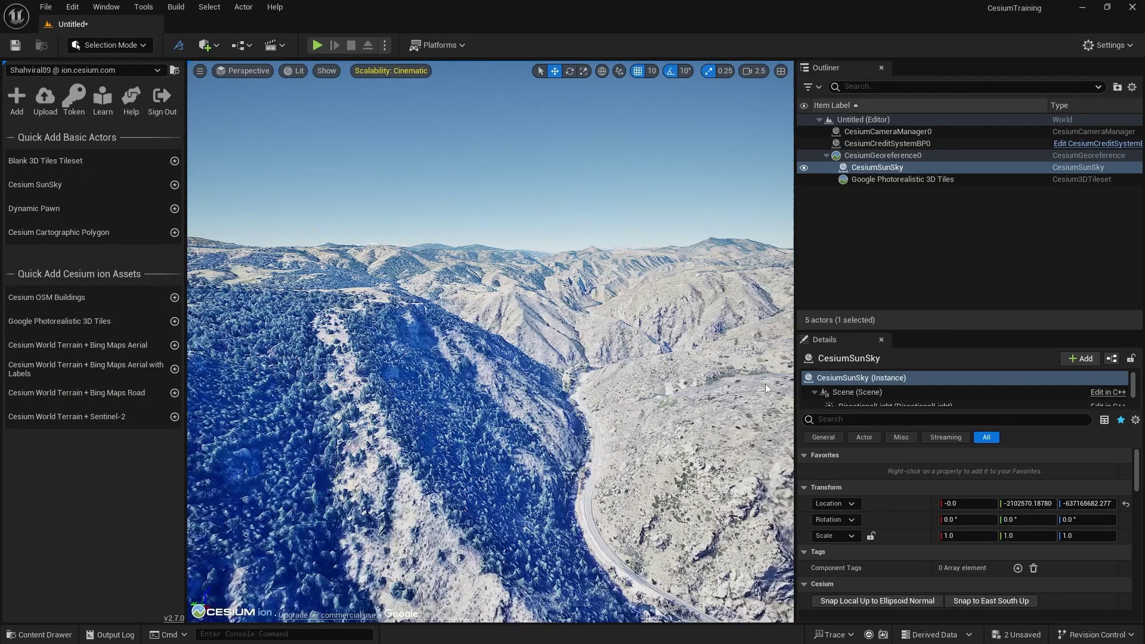
left_click(858, 160)
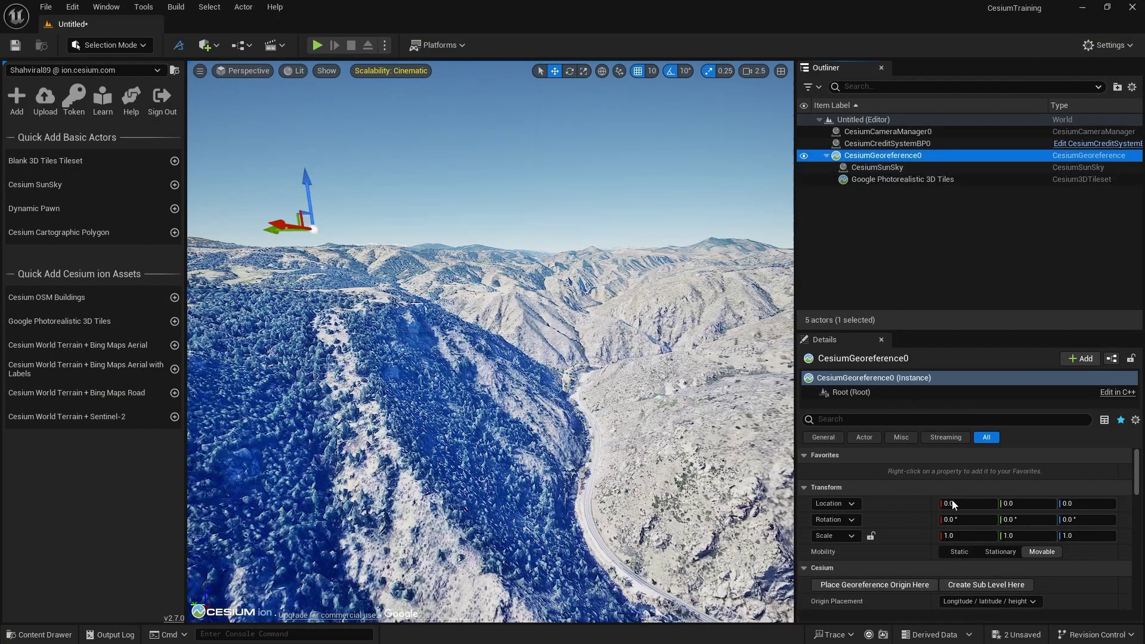
scroll(917, 525, "down", 4)
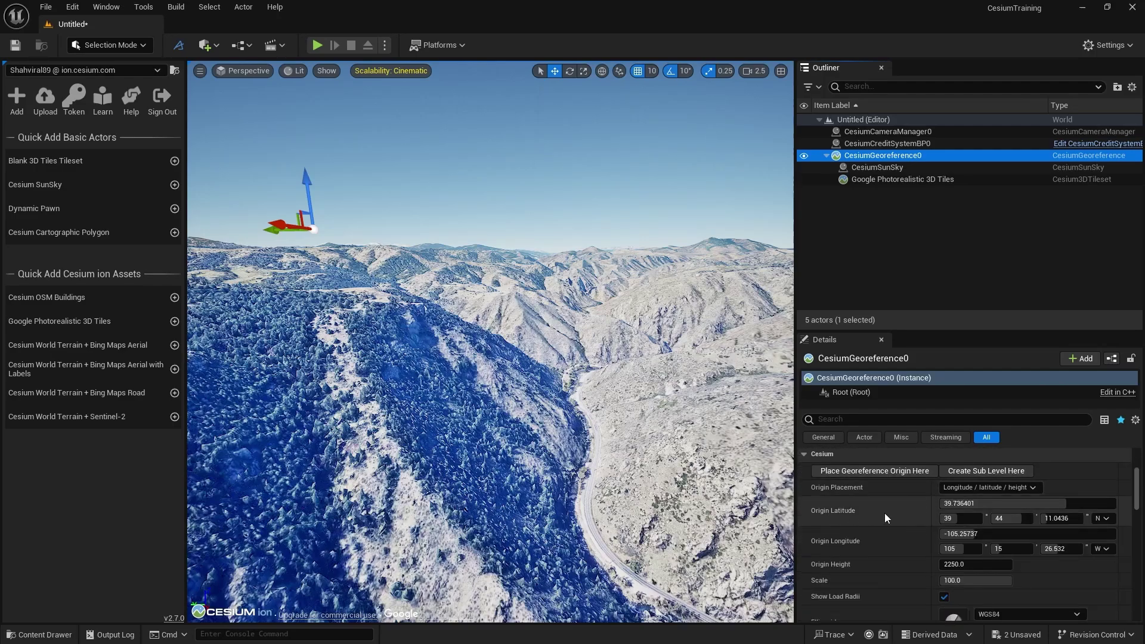
left_click(993, 504)
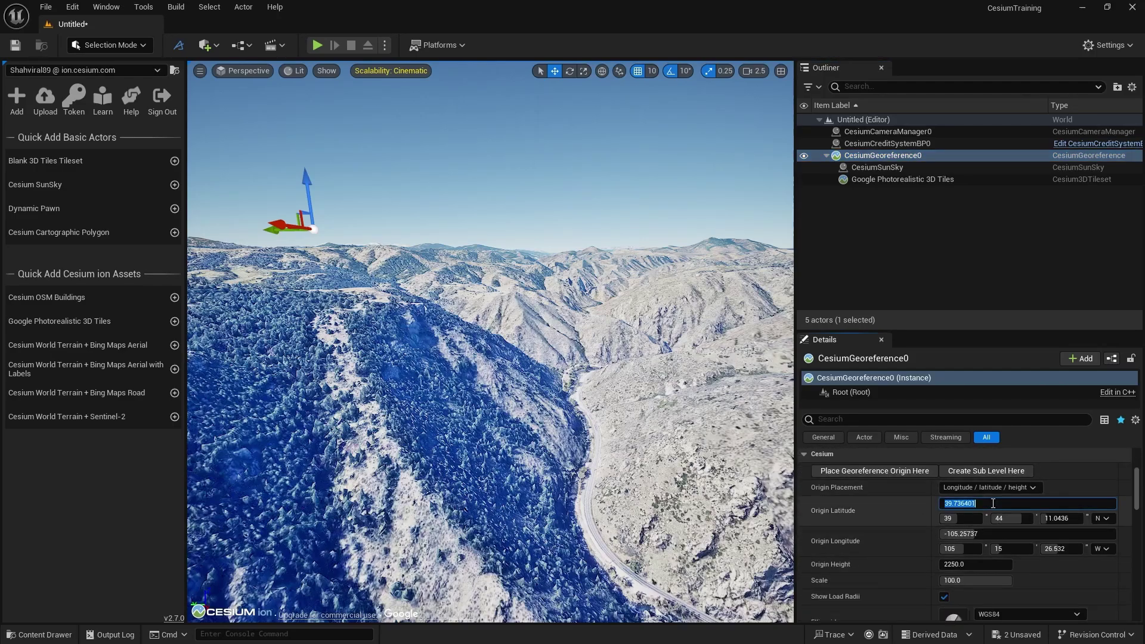
key("ctrl+v")
key("Return")
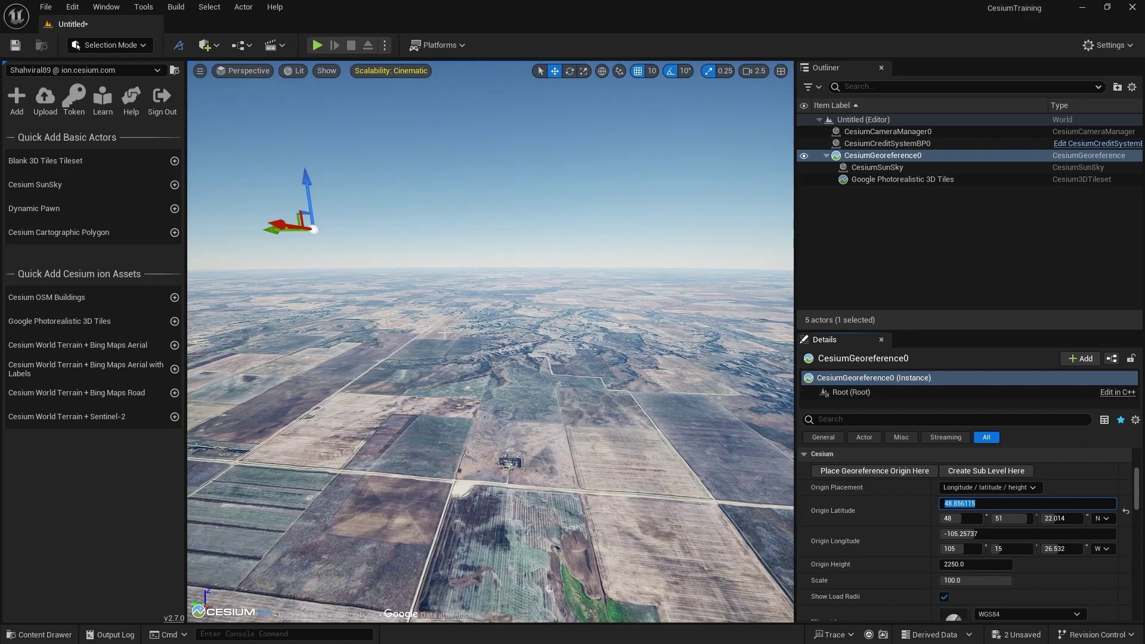
Step: Copy the Eiffel Tower longitude from Chrome and set CesiumGeoreference0's origin longitude to 2.293817548679027 in Unreal Editor
key("alt+Tab")
key("alt+Tab")
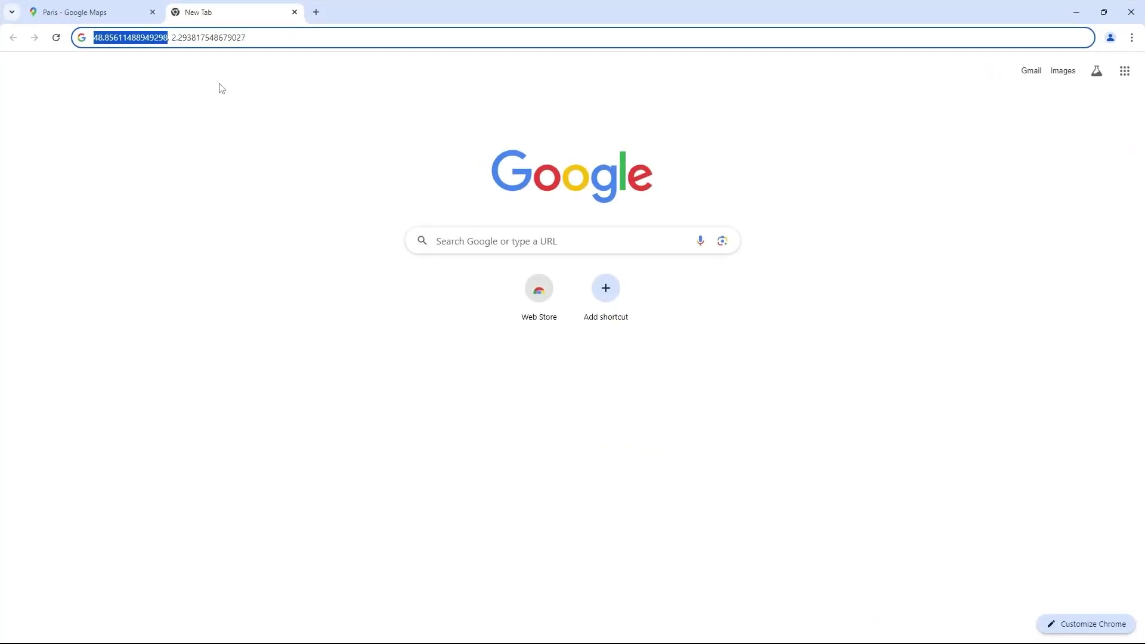
left_click_drag(172, 40, 258, 44)
key("ctrl+c")
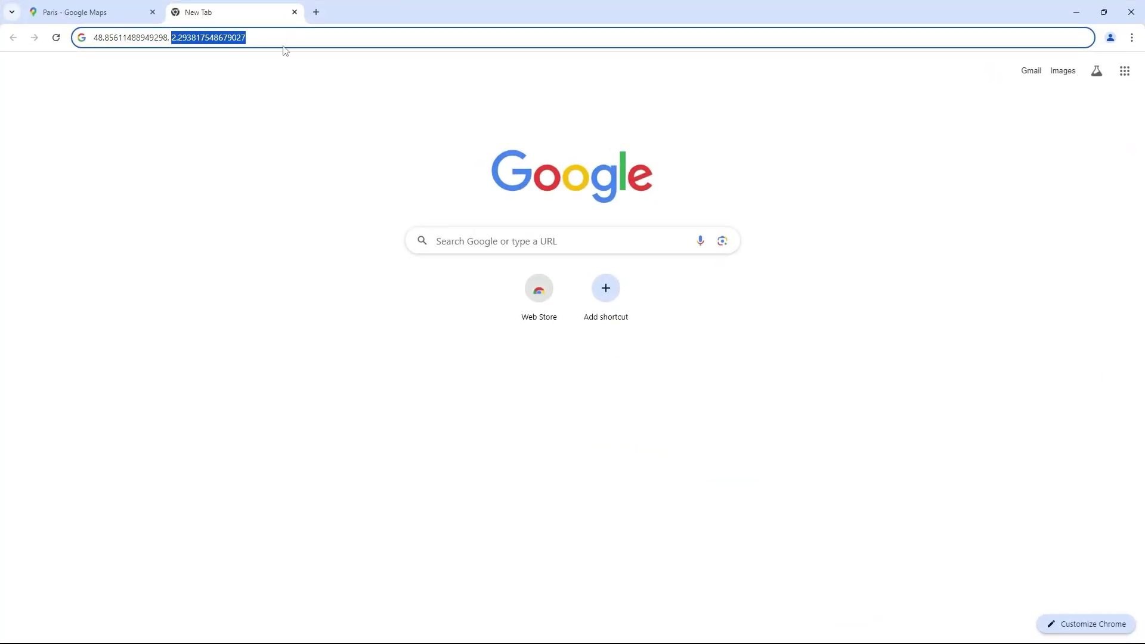
key("alt+Tab")
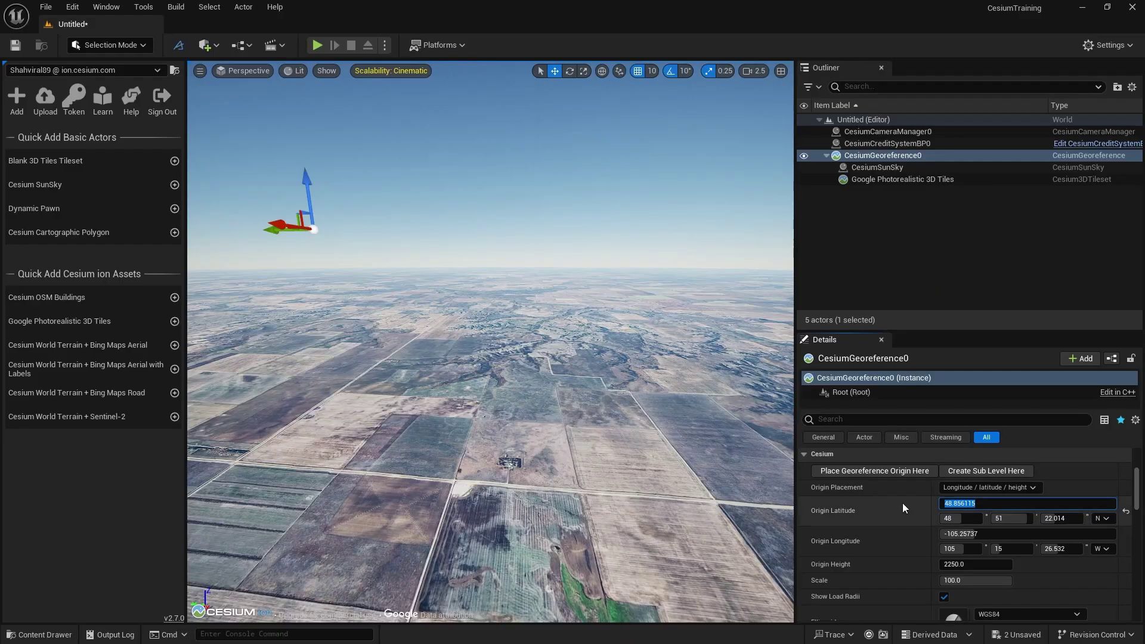
left_click(960, 535)
key("ctrl+v")
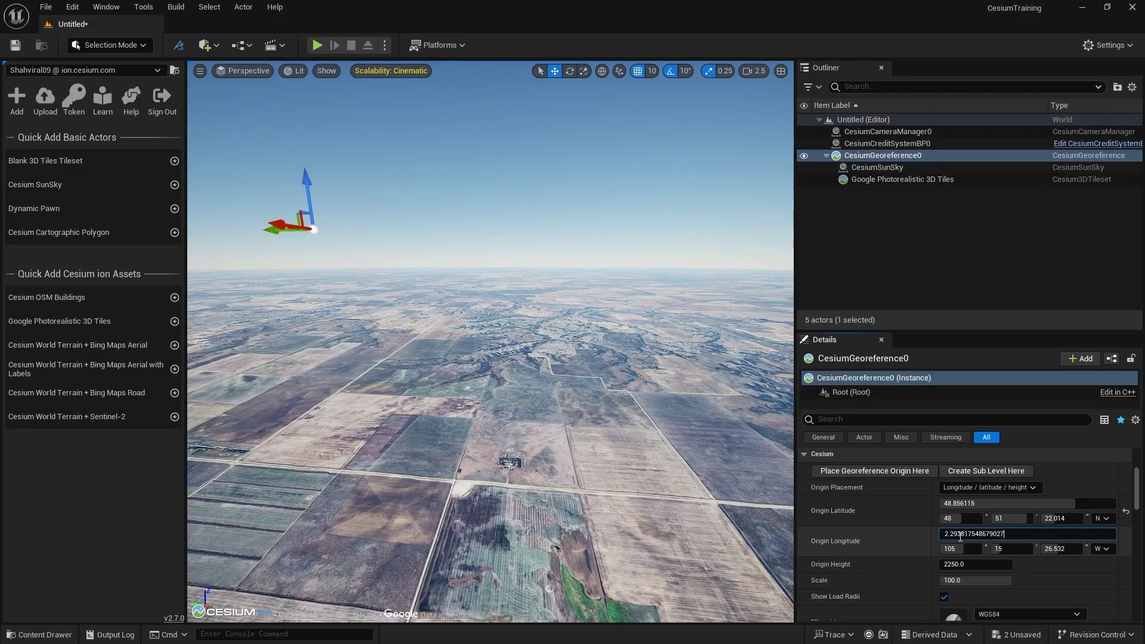
key("Return")
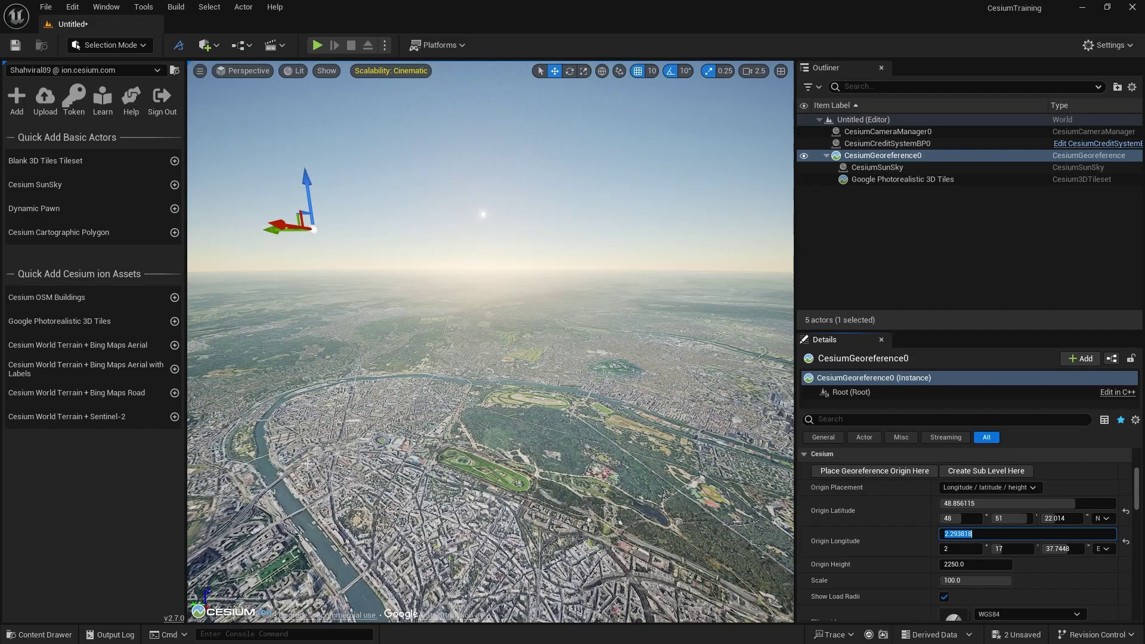
Step: Fly the viewport camera down to the Eiffel Tower and examine the 3D tiles around it from both sides
right_click_drag(340, 439, 383, 450)
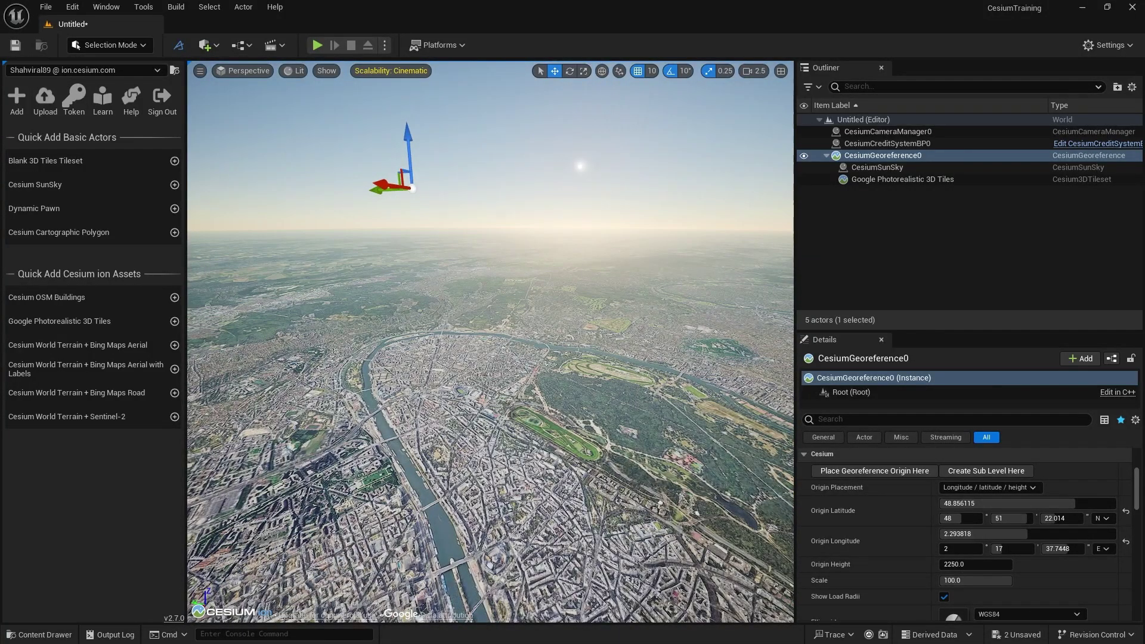
right_click_drag(383, 450, 381, 434)
scroll(381, 435, "up", 1)
key("w")
scroll(381, 434, "up", 1)
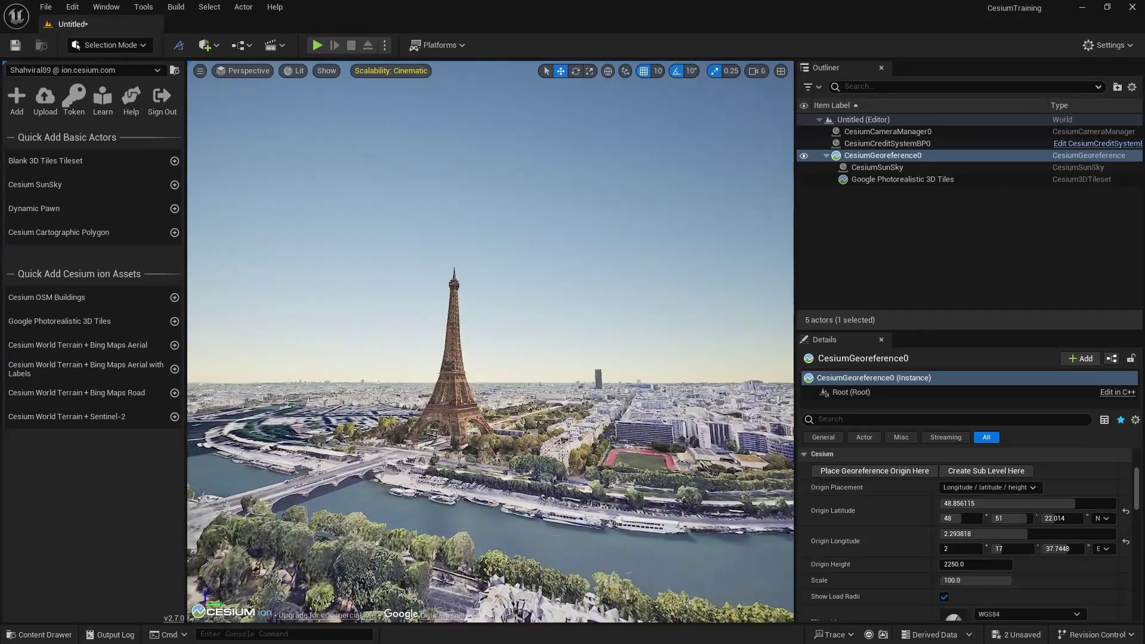
right_click_drag(381, 434, 380, 434)
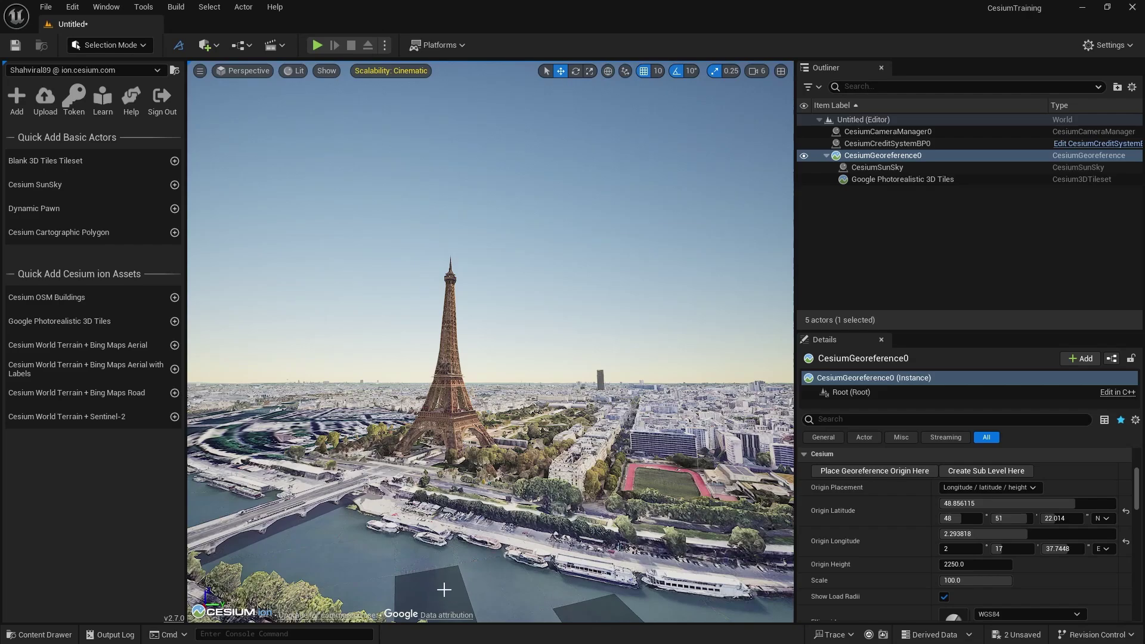
right_click_drag(456, 511, 456, 511)
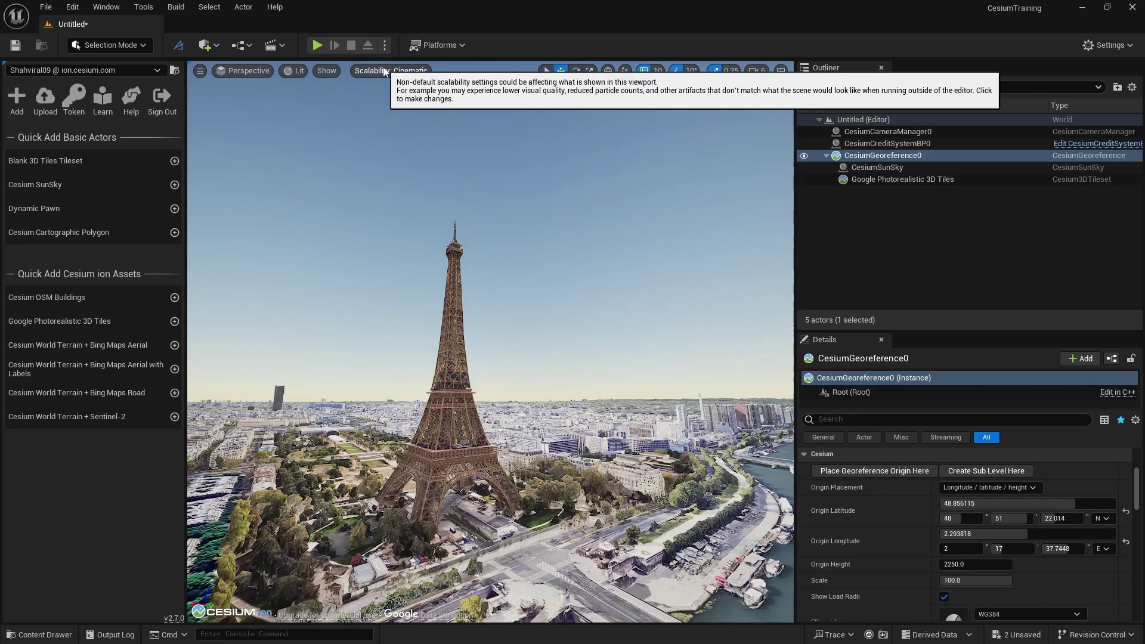
Step: Review the quality levels in the engine scalability settings
left_click(1110, 48)
mouse_move(1039, 251)
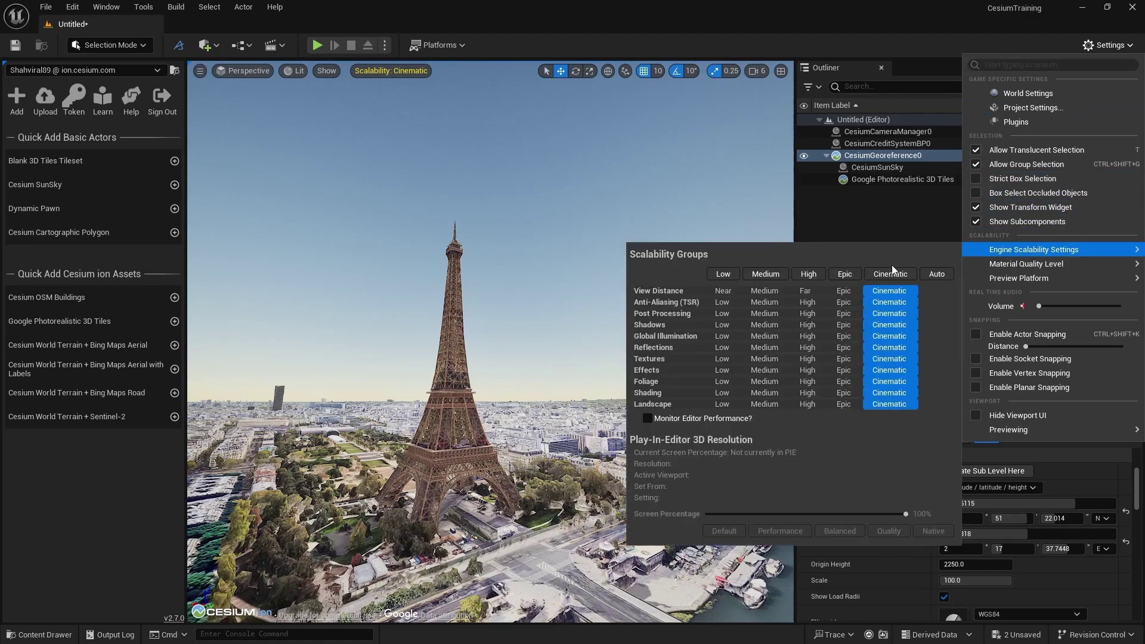
left_click(592, 22)
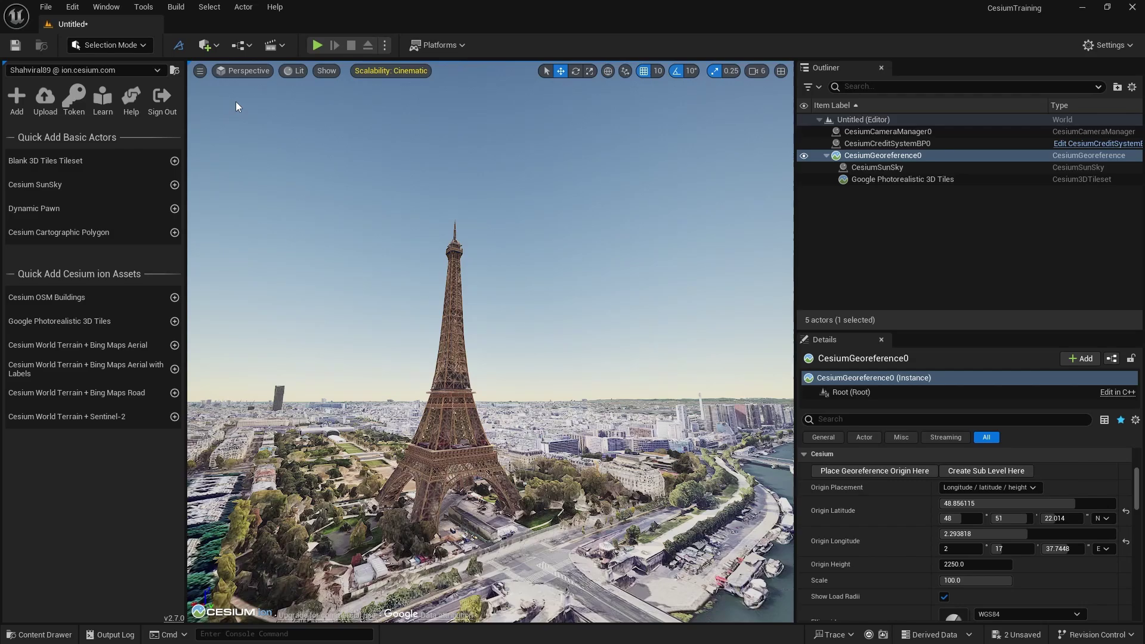
Step: Switch to Chrome, copy the Taj Mahal's coordinates from Google Maps and paste 27.175335666910403, 78.04214219696863 into the blank tab's address bar
key("alt+Tab")
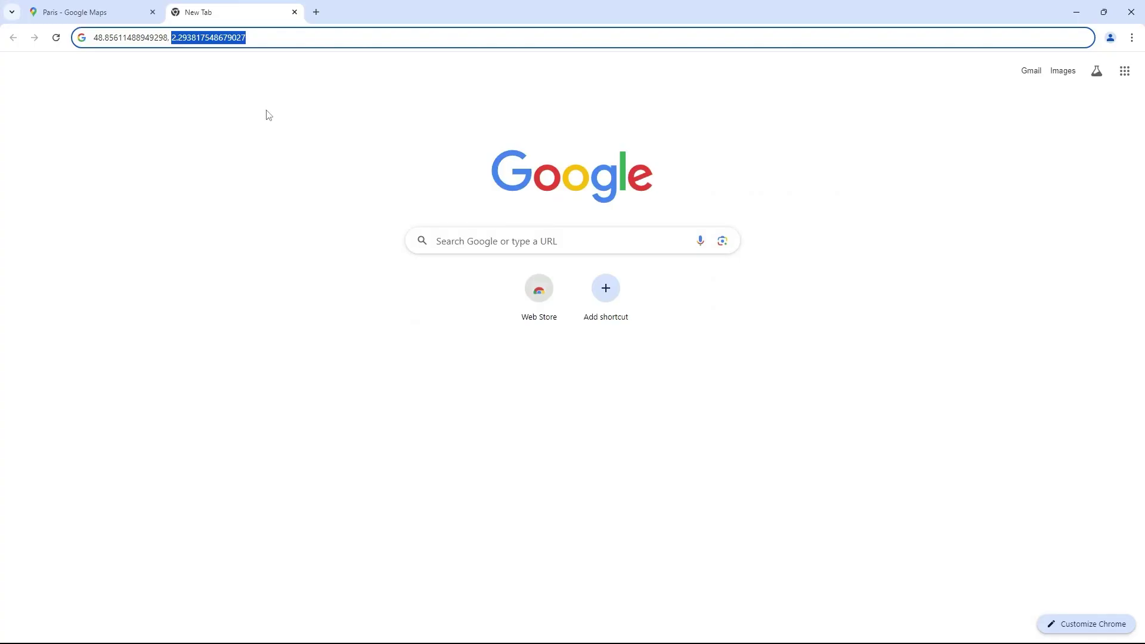
left_click(96, 12)
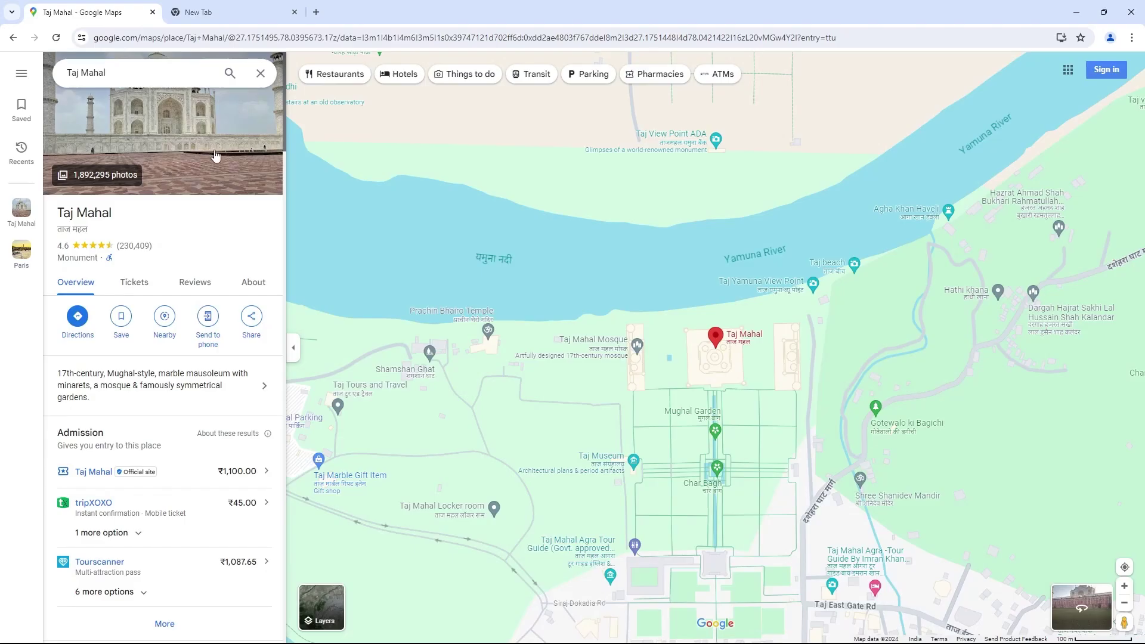
right_click(717, 340)
left_click(739, 348)
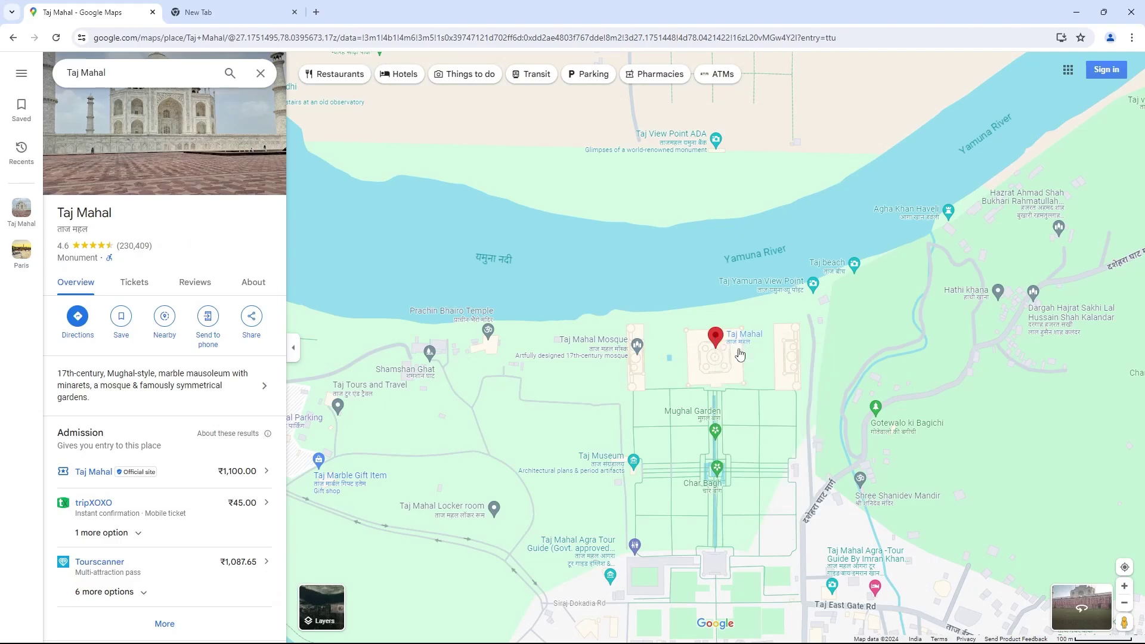
left_click(201, 10)
left_click(216, 36)
key("ctrl+a")
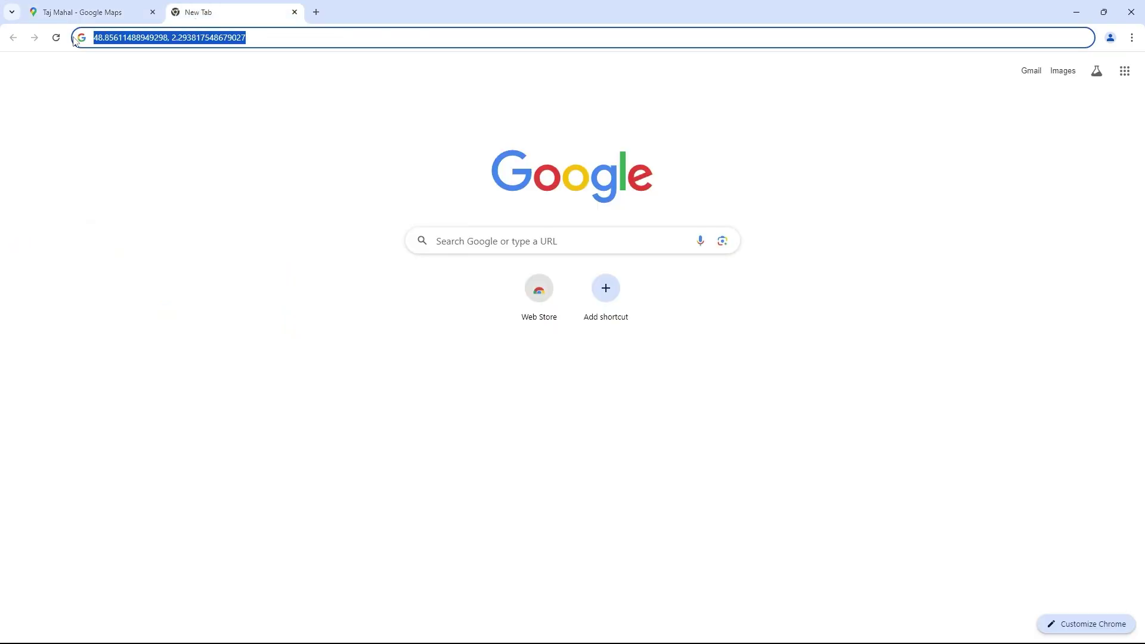
type("27.175335666910403, 78.04214219696863")
Step: Copy the Taj Mahal latitude and set CesiumGeoreference0's origin latitude to 27.175335666910403 in Unreal Editor
left_click_drag(180, 39, 82, 40)
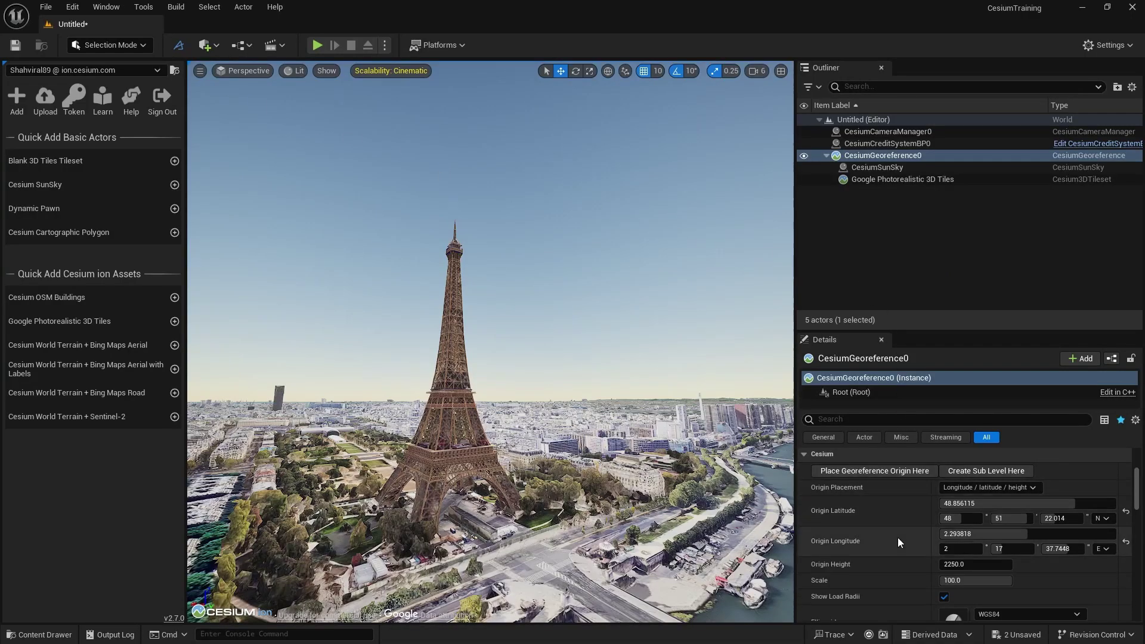
left_click(972, 504)
type("27.175336")
key("Return")
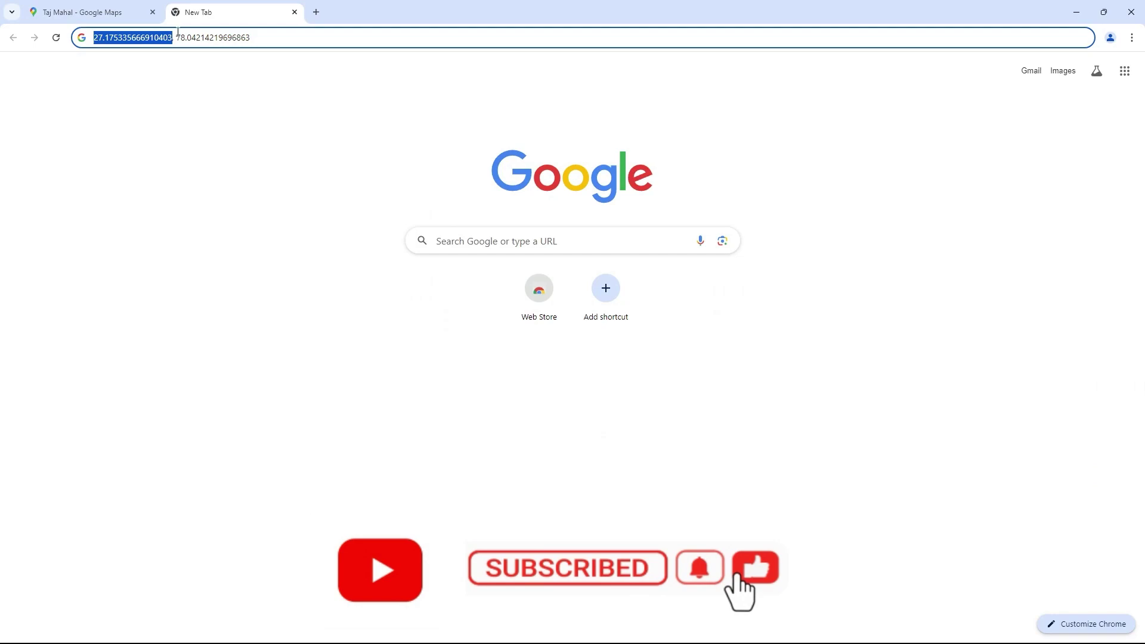
Step: Copy the Taj Mahal longitude from Chrome and set CesiumGeoreference0's origin longitude to 78.04214219696863 in Unreal Editor
left_click_drag(178, 37, 260, 38)
key("ctrl+c")
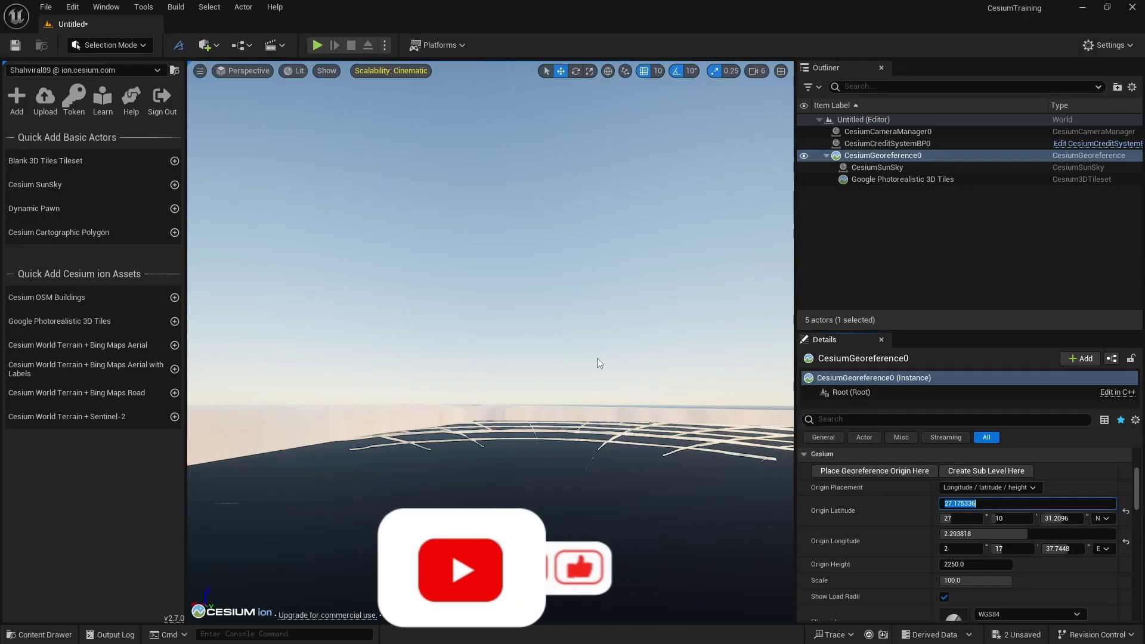
left_click(968, 535)
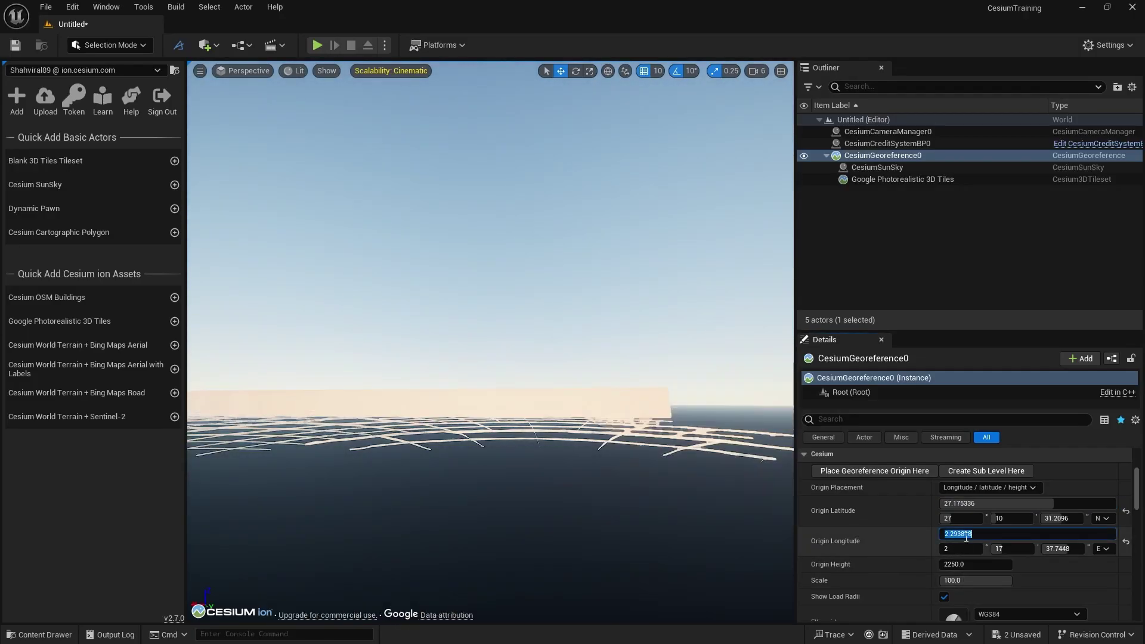
key("ctrl+v")
key("Return")
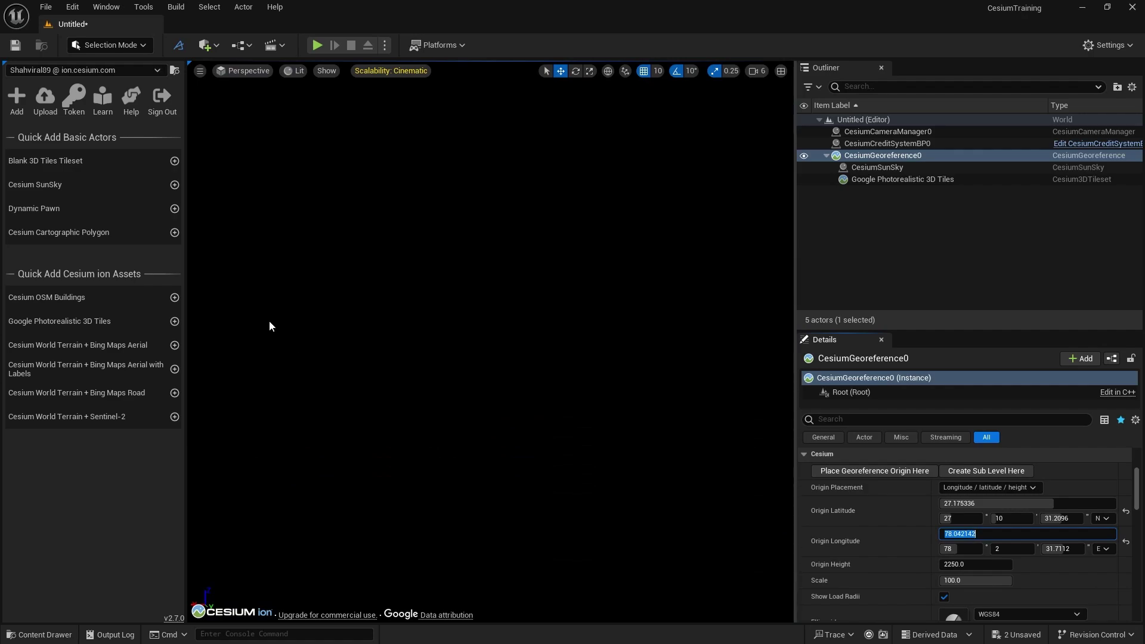
Step: Switch the viewport to Unlit view mode and view the Taj Mahal tiles from around the site
left_click(293, 71)
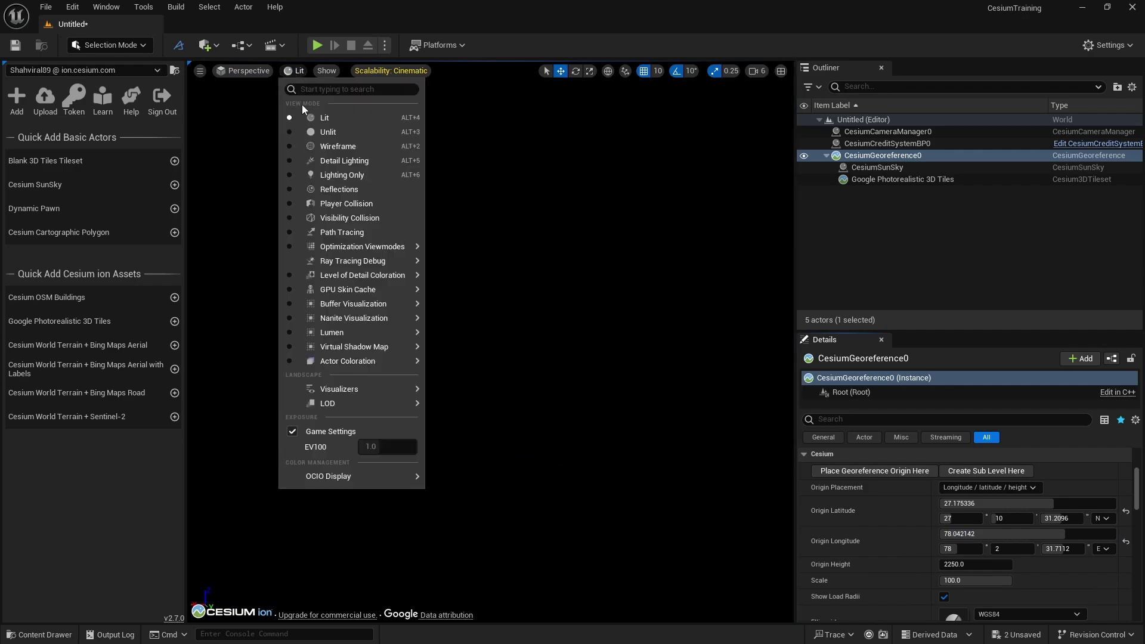
left_click(314, 131)
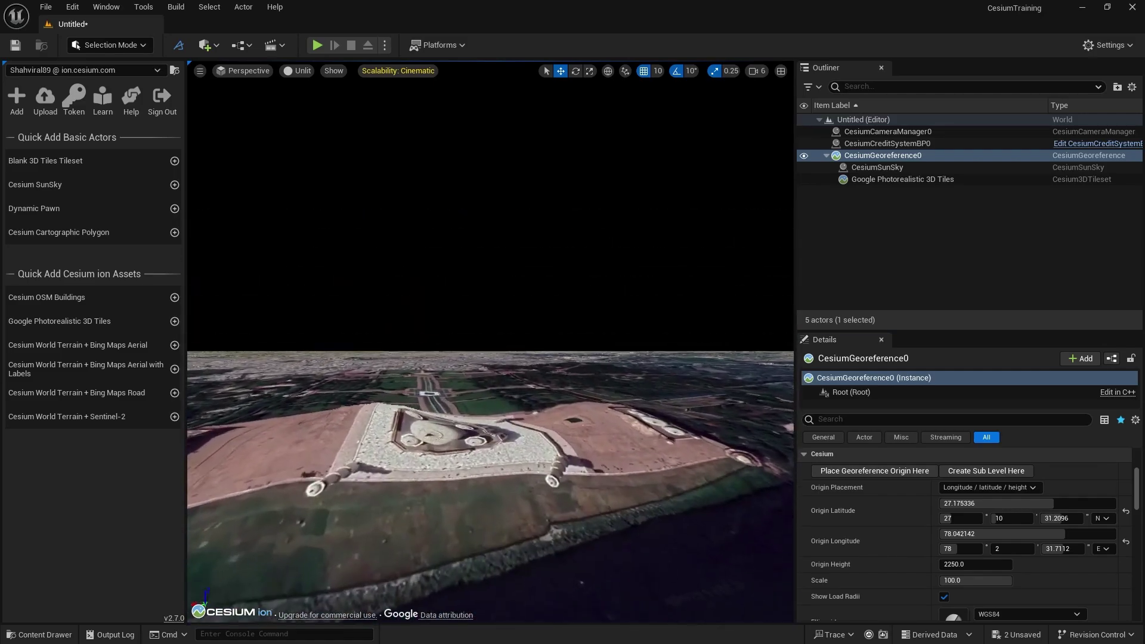
scroll(490, 340, "up", 10)
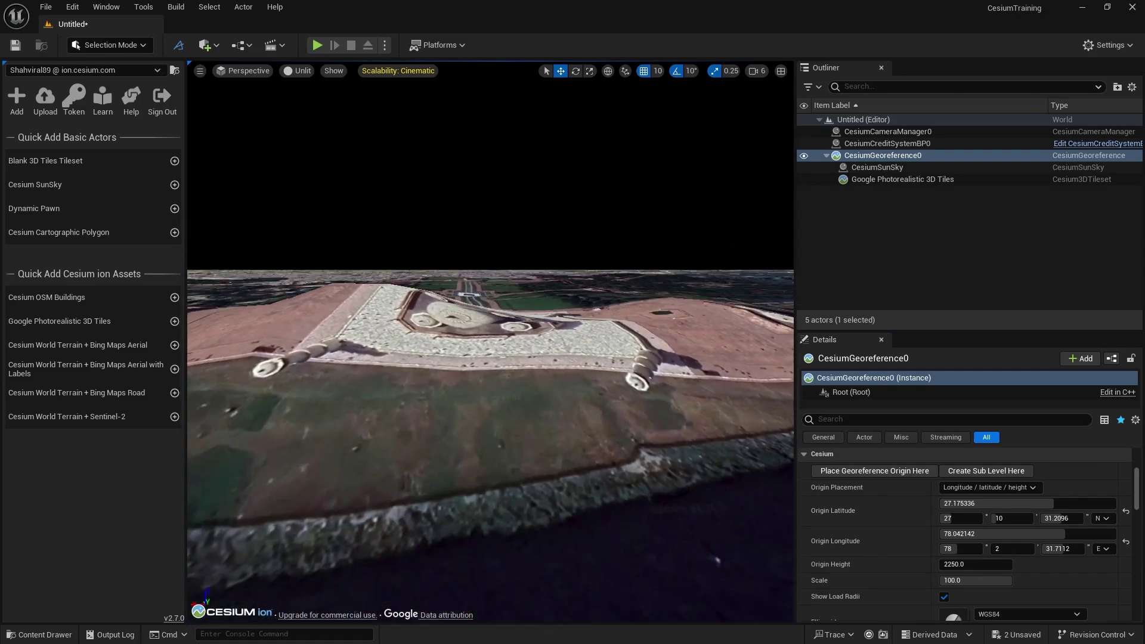
right_click_drag(490, 340, 376, 337)
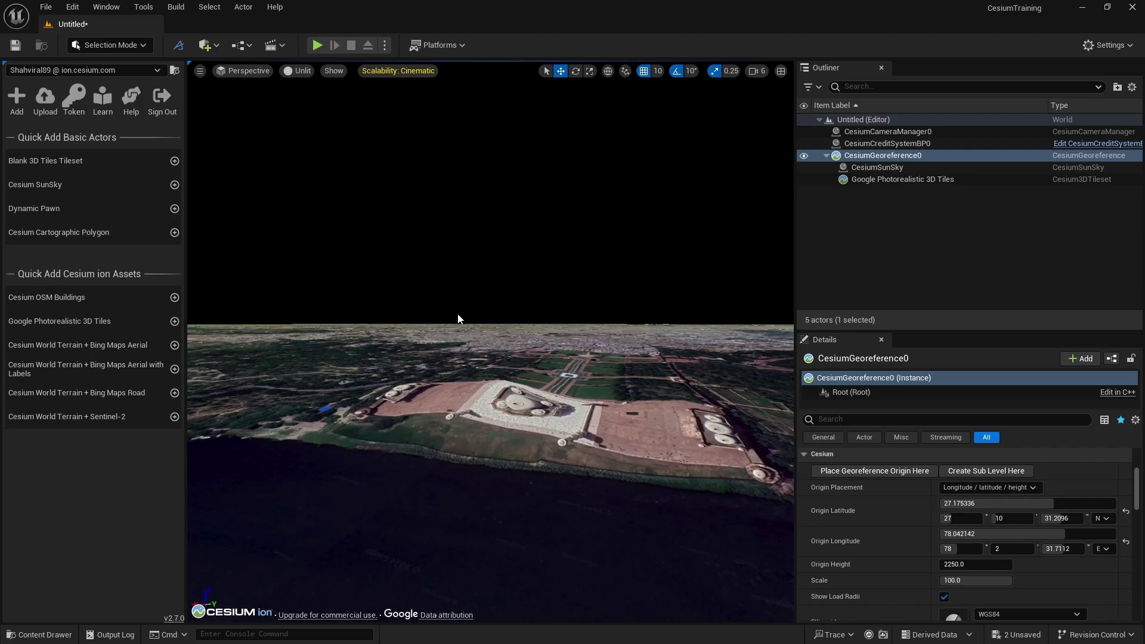
Step: Switch to Chrome, copy the Grand Canyon's coordinates from Google Maps and paste 36.099916090349474, -112.11246203852312 into the blank tab's address bar
key("alt+Tab")
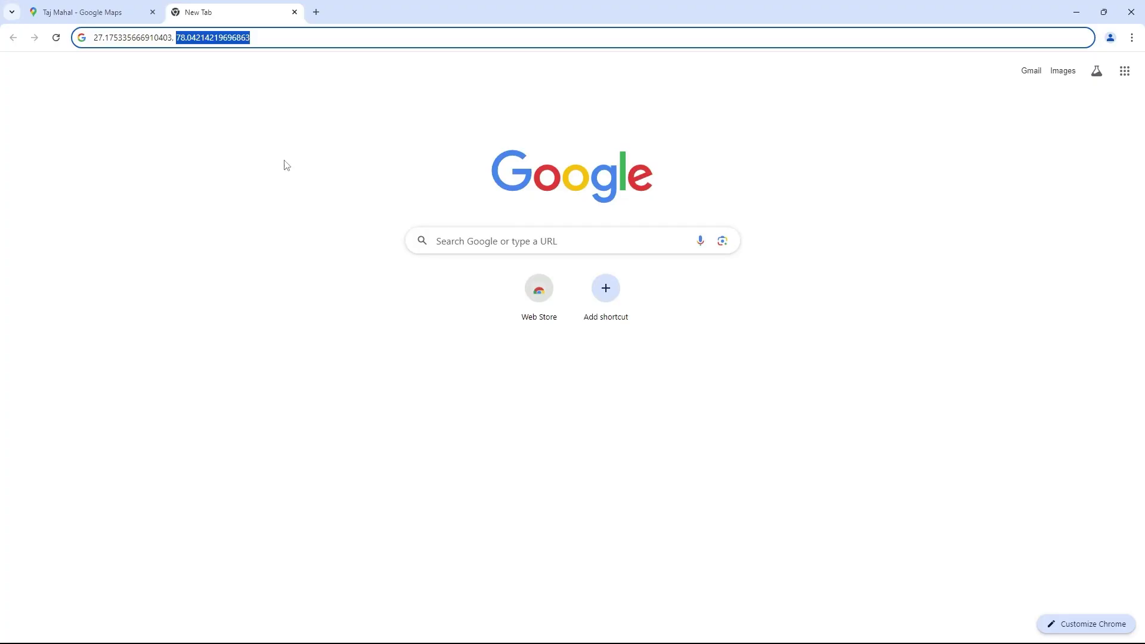
left_click(112, 12)
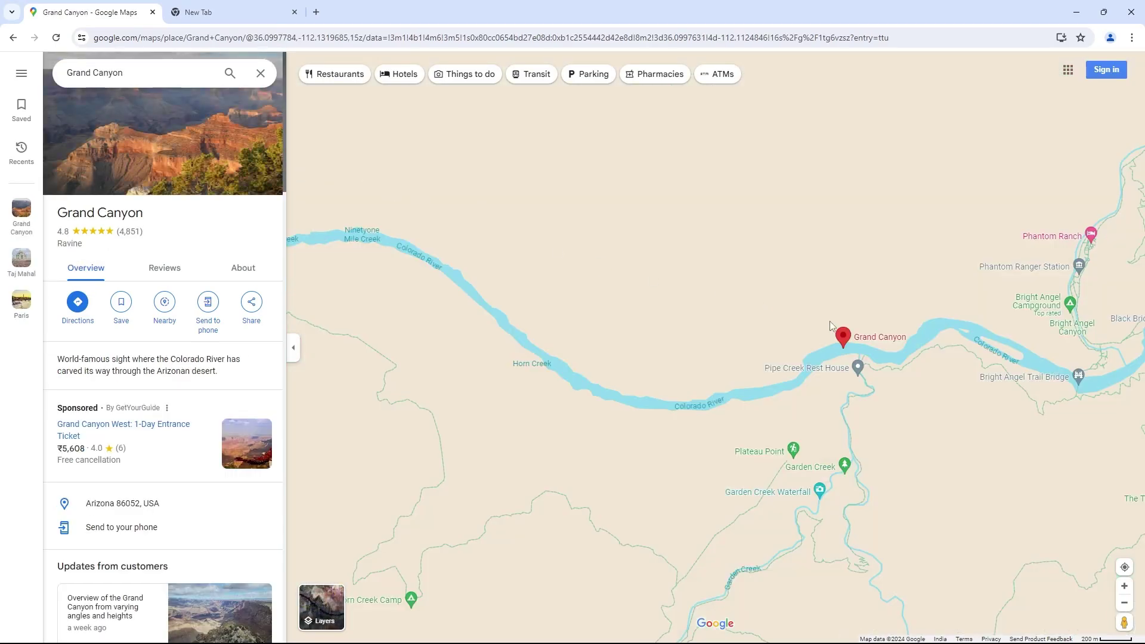
scroll(847, 334, "up", 3)
right_click(823, 366)
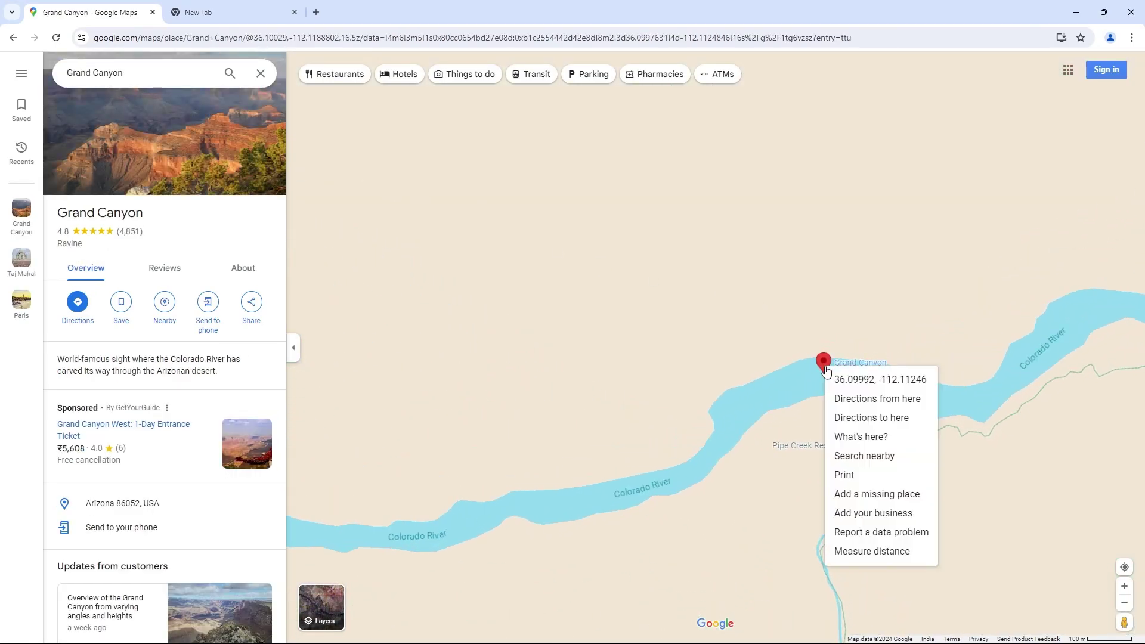
left_click(836, 382)
left_click(216, 14)
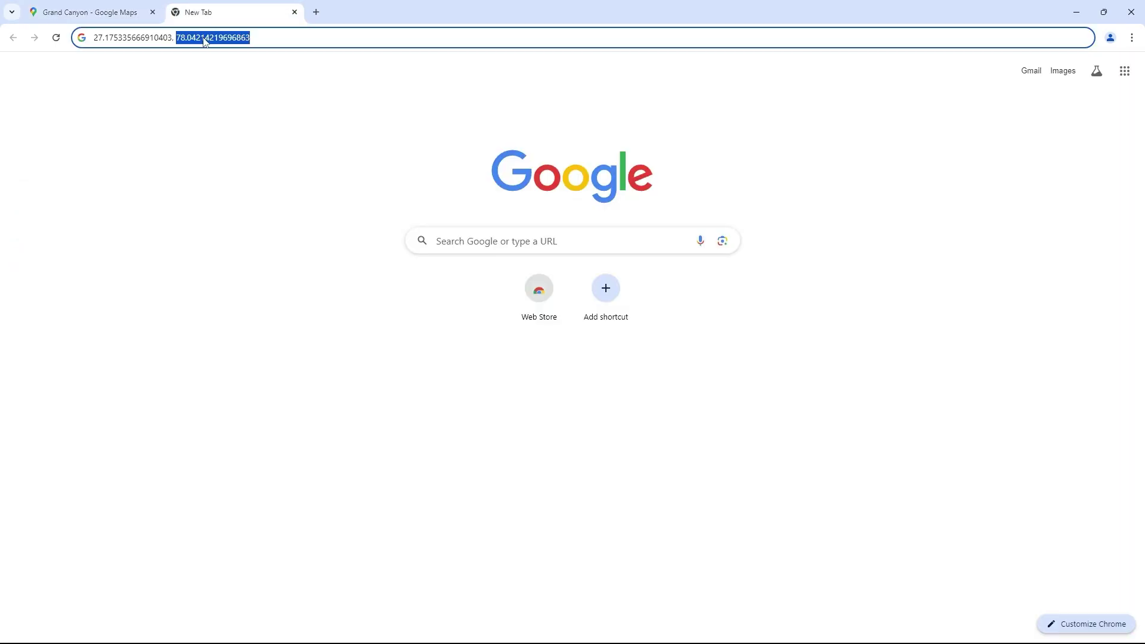
left_click_drag(274, 41, 96, 38)
key("ctrl+v")
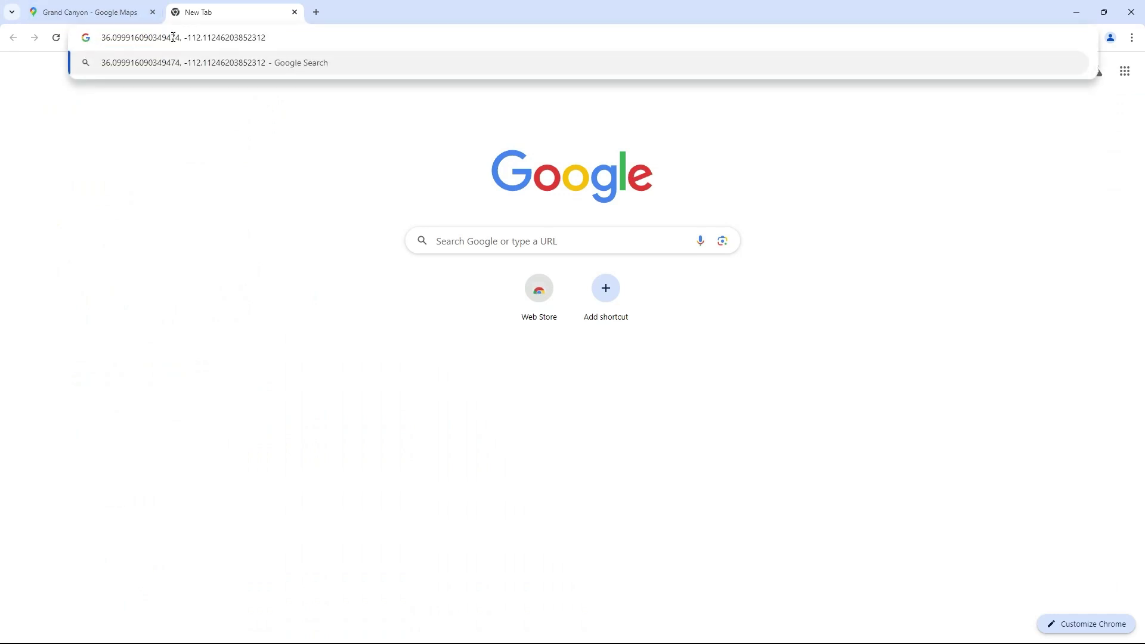
Step: Copy the Grand Canyon latitude and set CesiumGeoreference0's origin latitude to 36.099916090349474 in Unreal Editor
left_click_drag(182, 37, 72, 35)
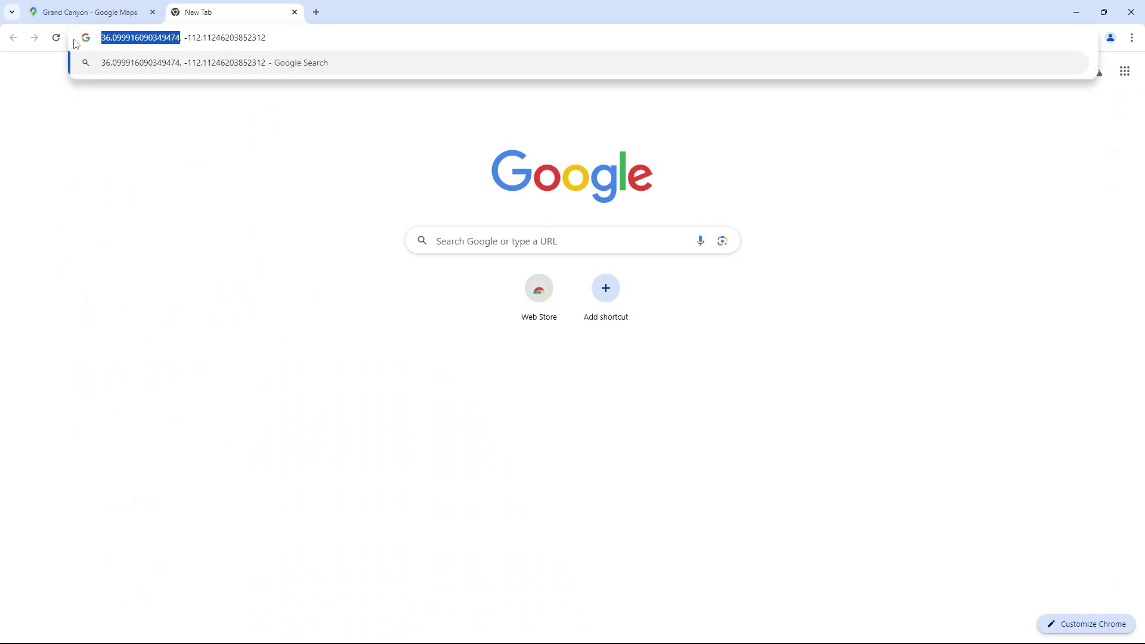
key("alt+Tab")
left_click(958, 504)
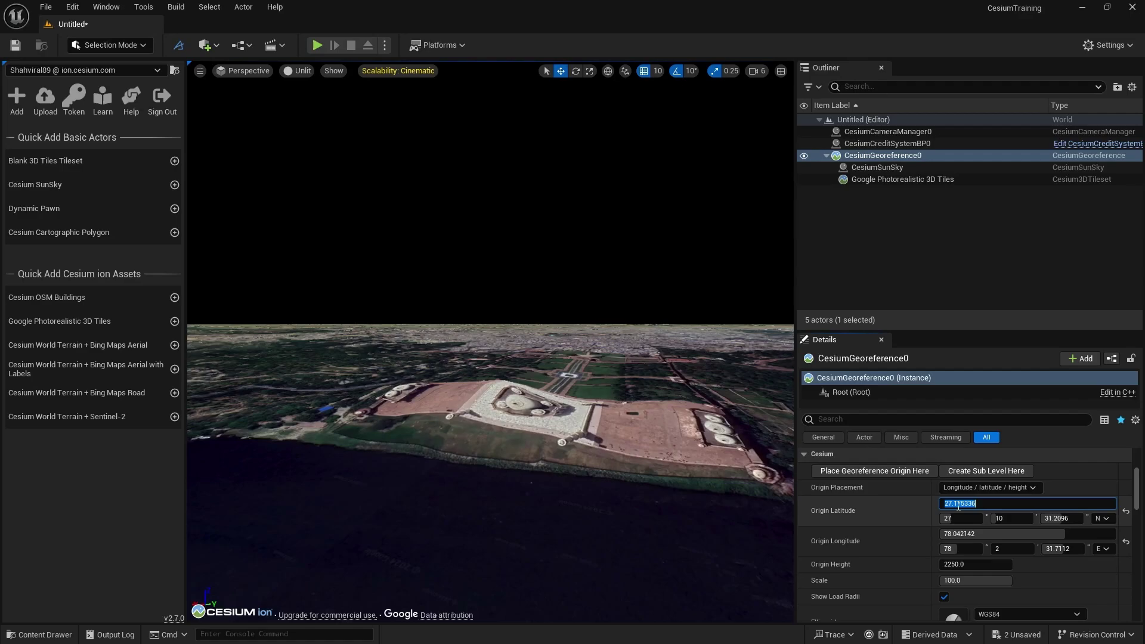
key("ctrl+v")
key("Return")
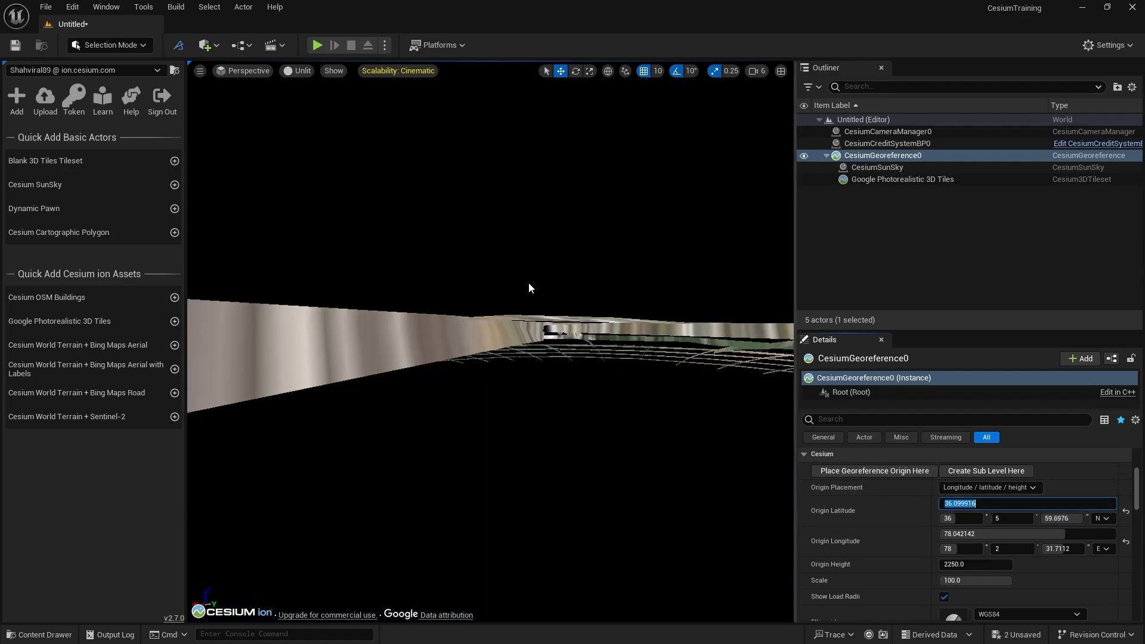
Step: Copy the Grand Canyon longitude from Chrome and set CesiumGeoreference0's origin longitude to -112.11246203852312 in Unreal Editor
key("alt+Tab")
left_click_drag(177, 38, 318, 37)
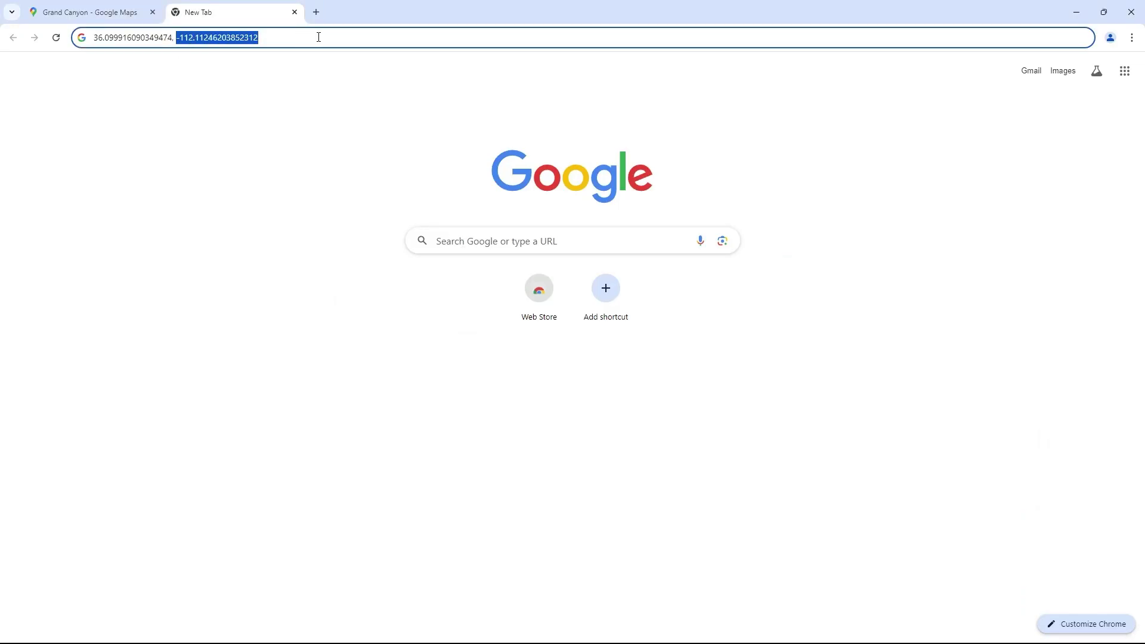
key("ctrl+c")
key("alt+Tab")
left_click(990, 533)
key("ctrl+v")
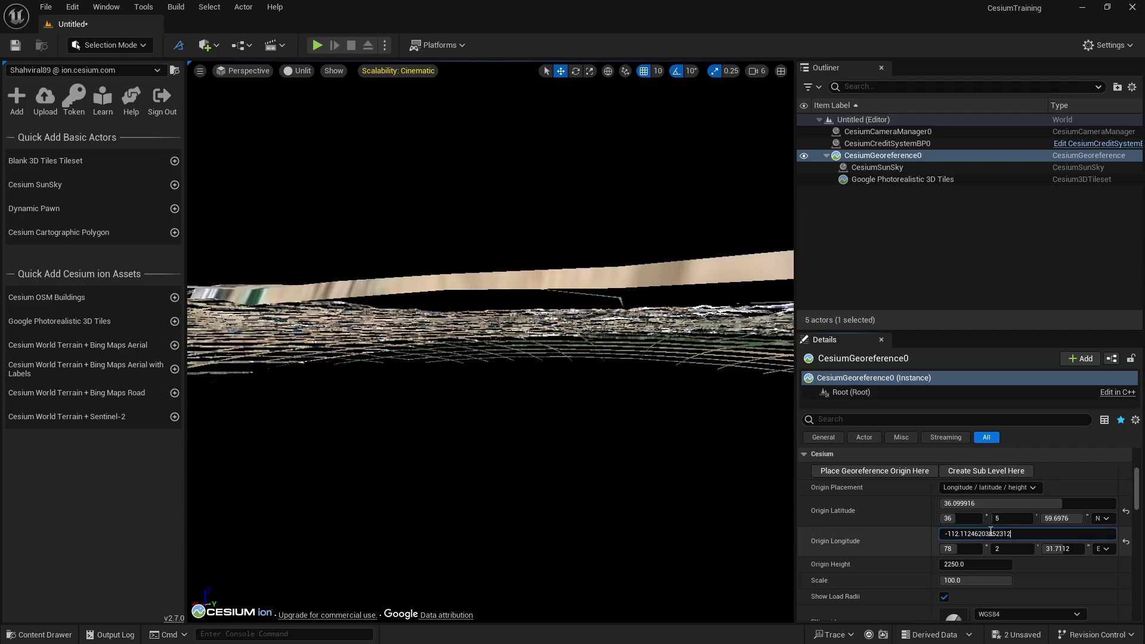
key("Return")
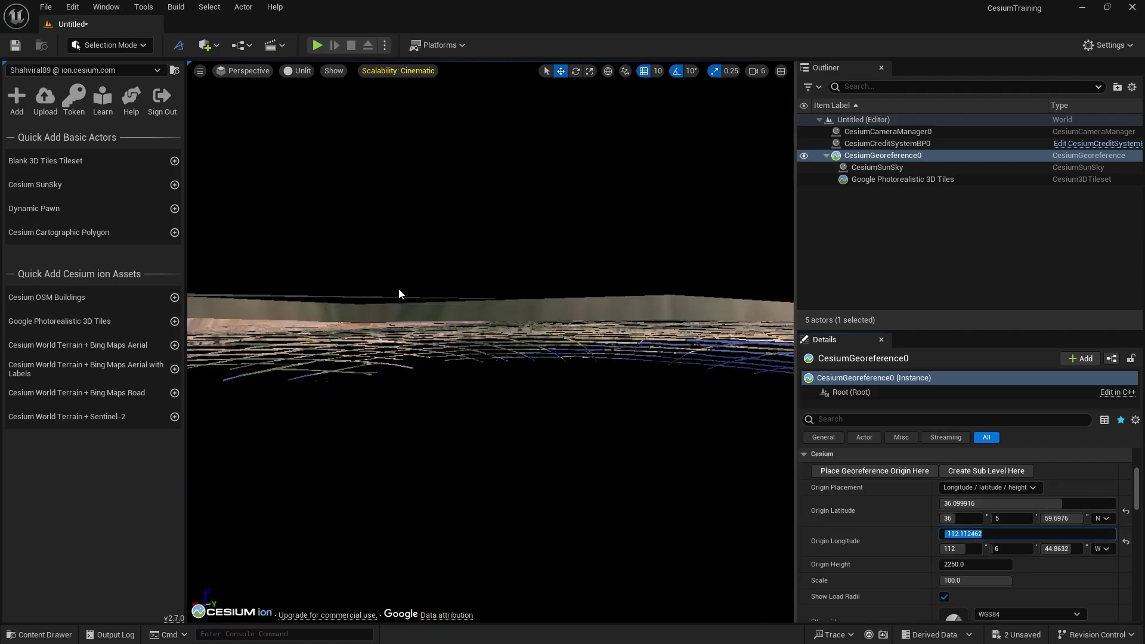
Step: Switch the viewport to Lit view mode
left_click(296, 71)
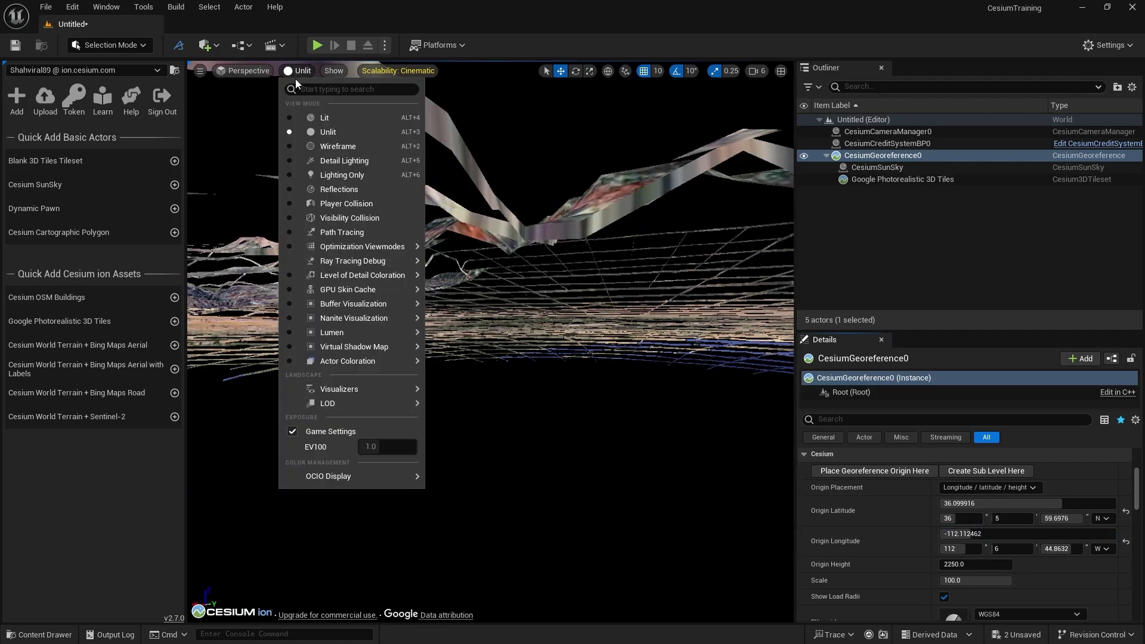
left_click(291, 115)
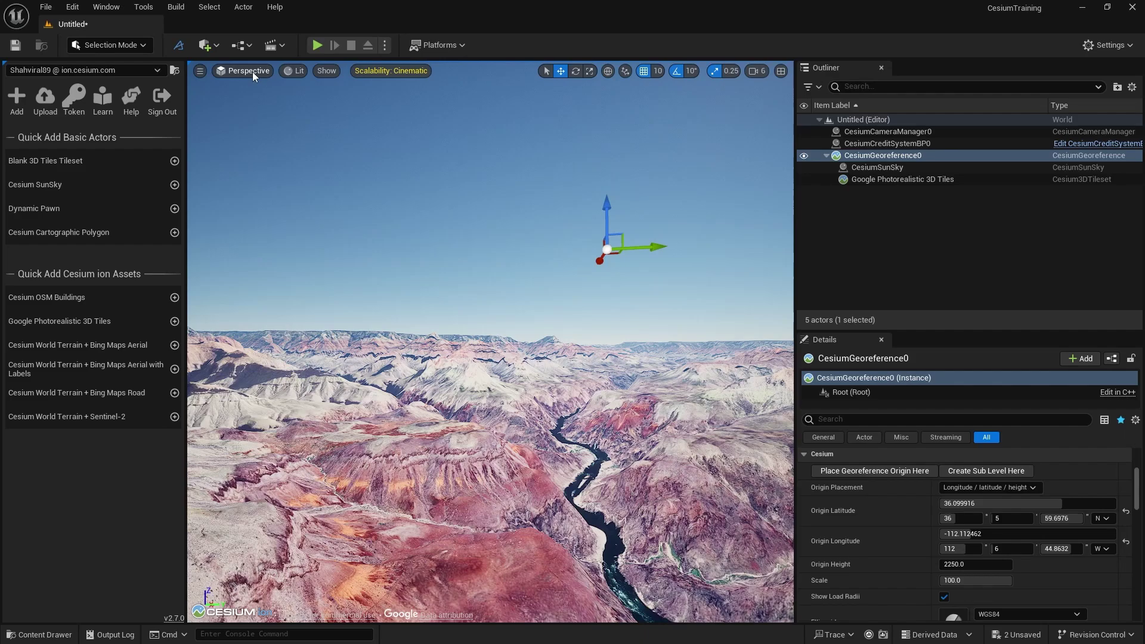
Step: Create a Cine Camera Actor from the current Grand Canyon view and look through that camera in the viewport
left_click(199, 71)
mouse_move(302, 318)
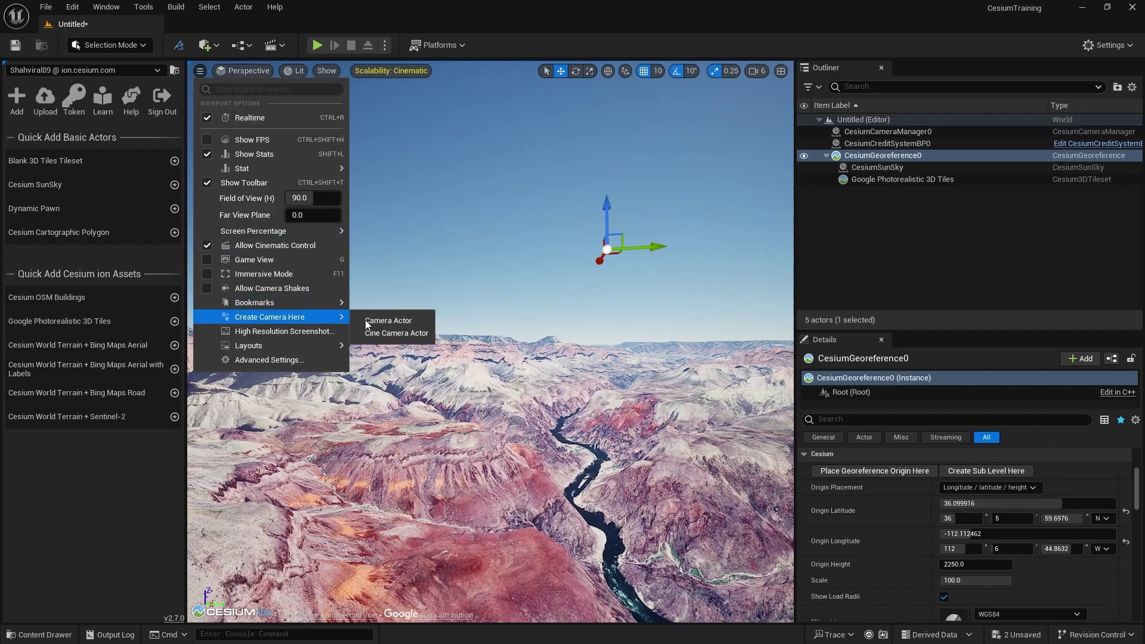
left_click(397, 333)
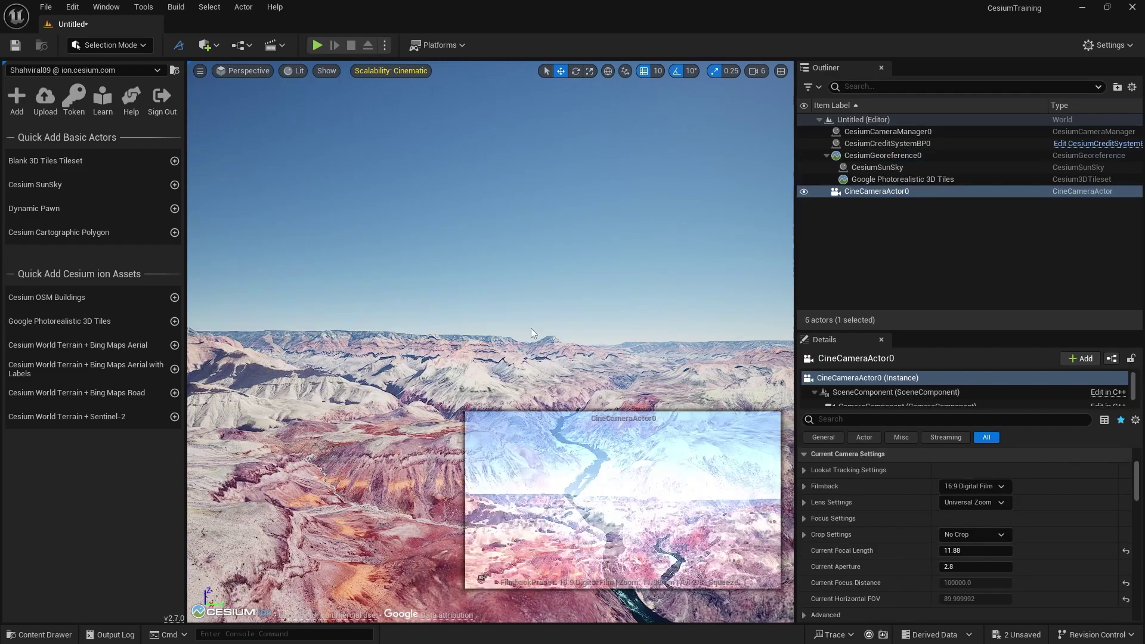
left_click(235, 70)
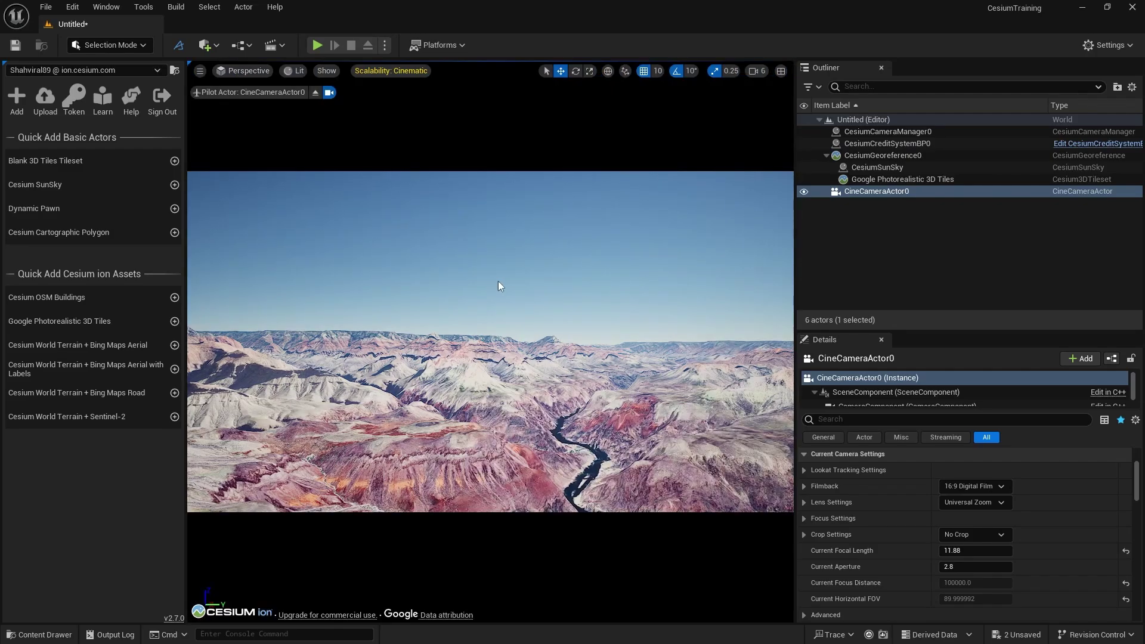
Step: Apply the 16:9 Film filmback preset to CineCameraActor0 and adjust its sensor to about 2.64 cm wide and 1.34 cm high
left_click(973, 486)
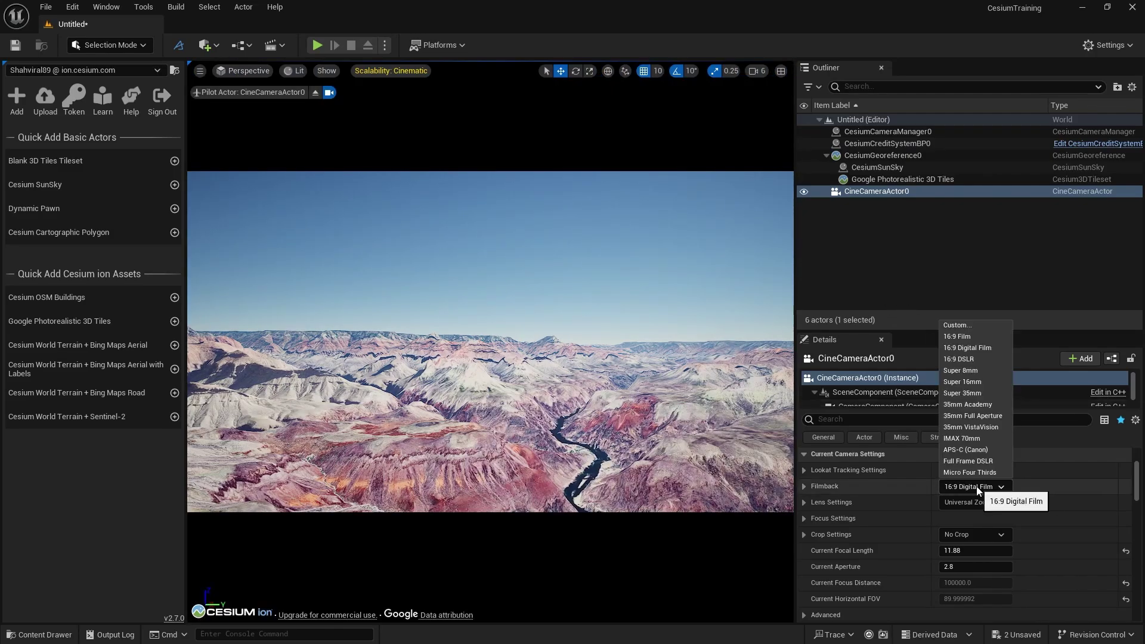
left_click(970, 337)
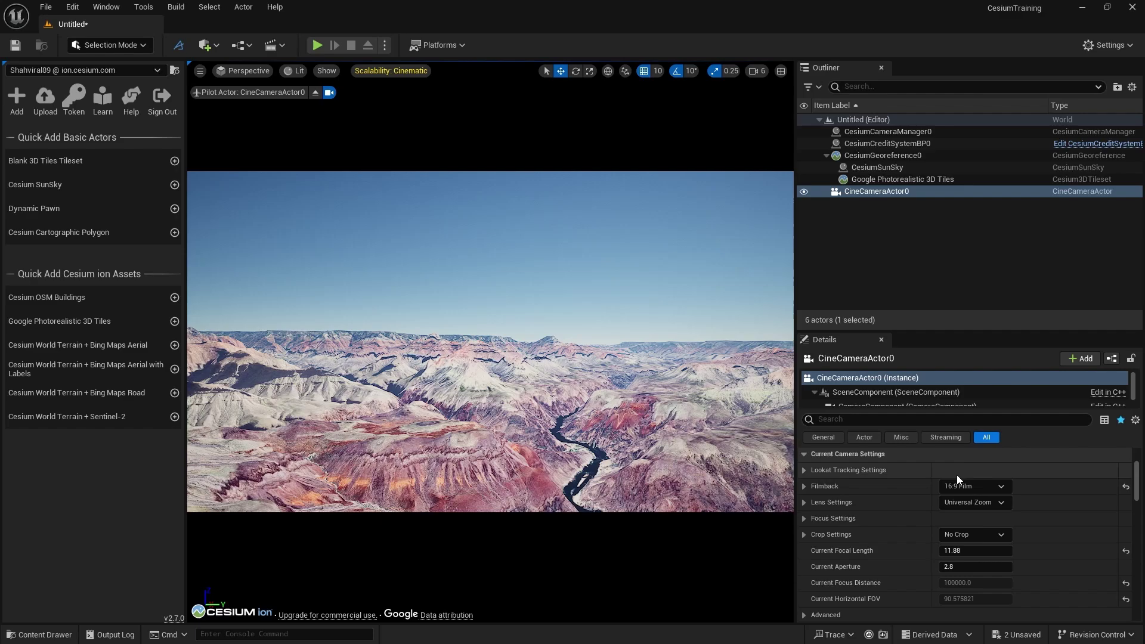
left_click(805, 487)
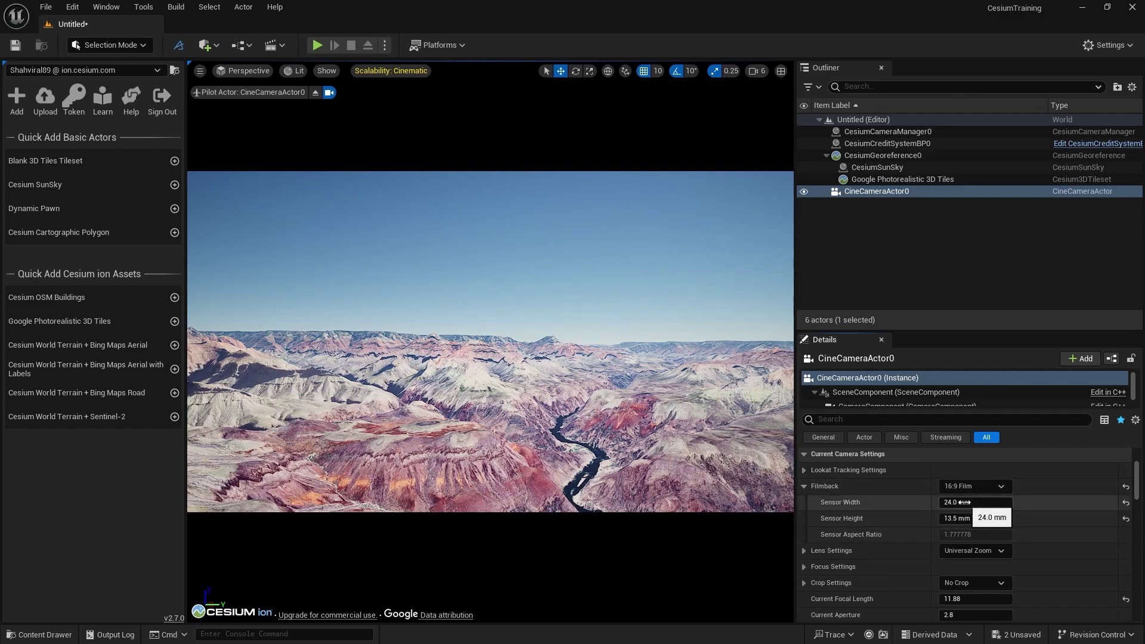
left_click_drag(964, 502, 944, 519)
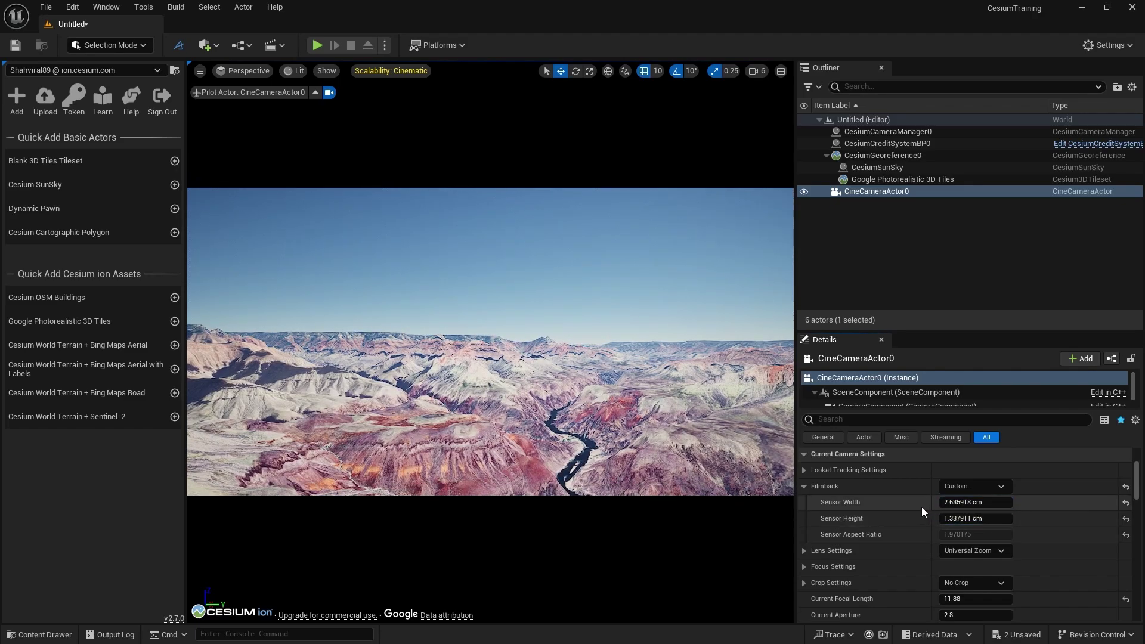
Step: Set CineCameraActor0's filmback sensor width to 2.5 cm and sensor height to 1.35 cm
left_click(950, 504)
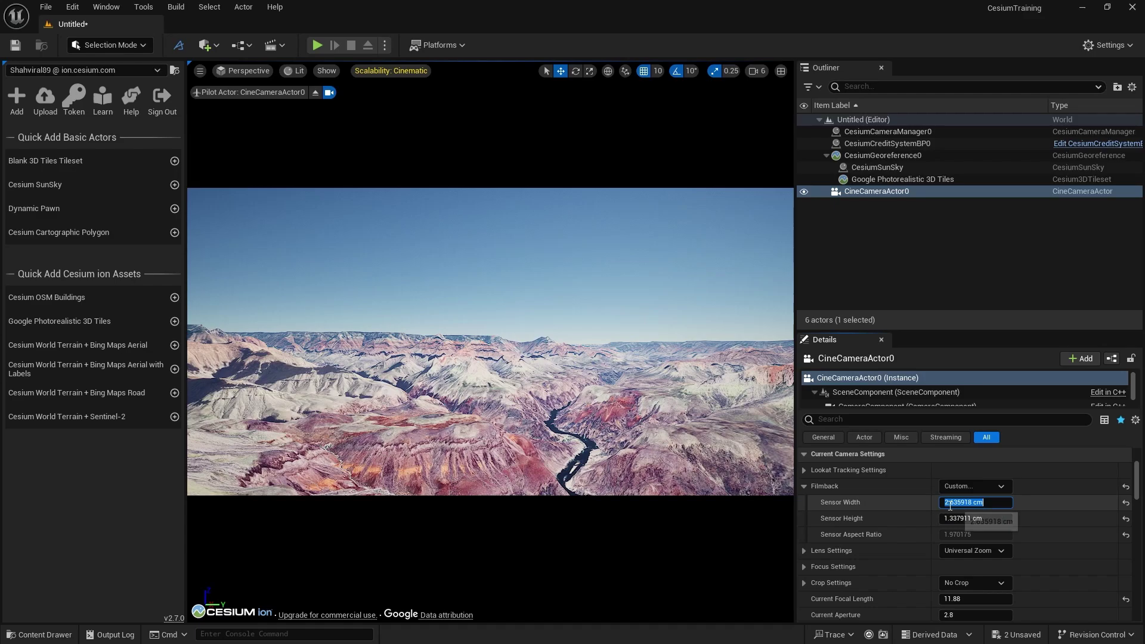
type("2.5")
key("Return")
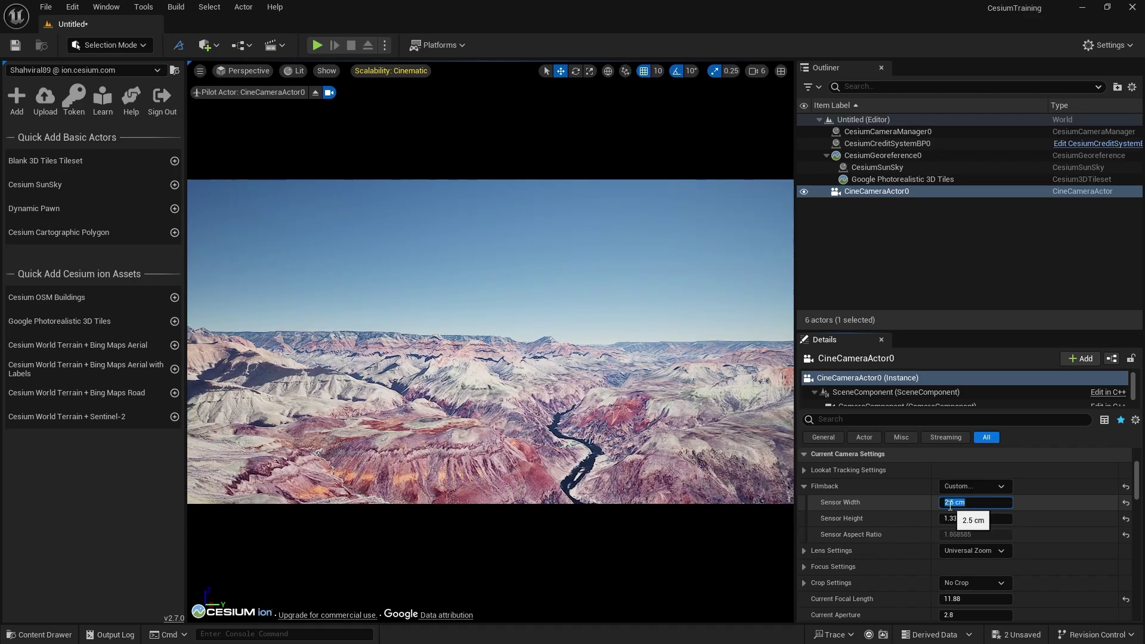
left_click(954, 518)
type("1.3")
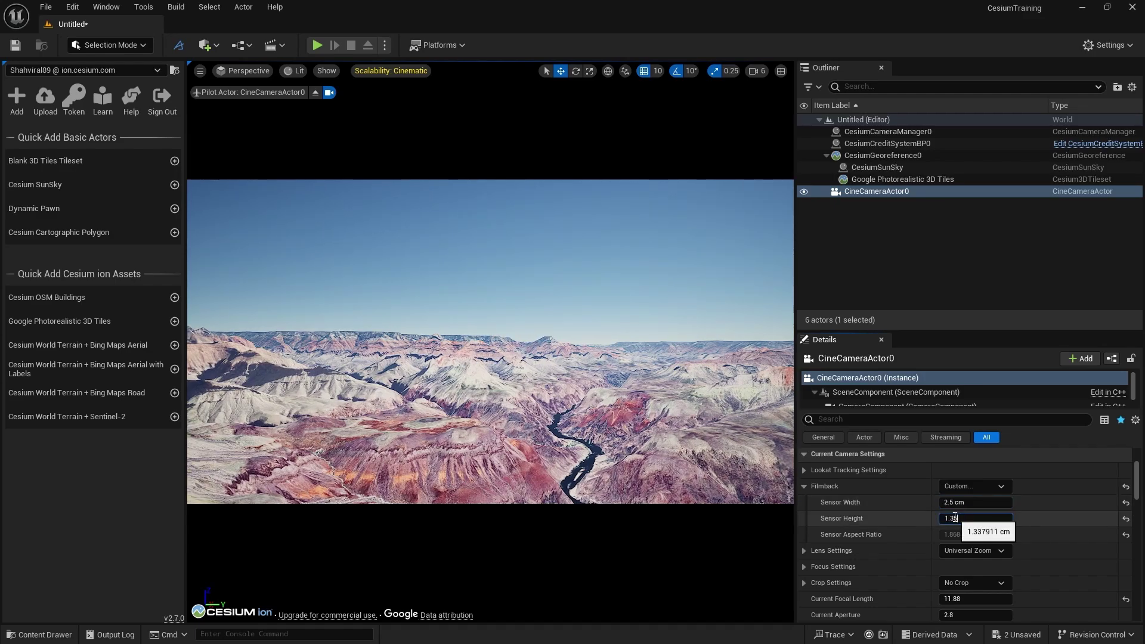
type("5")
key("Return")
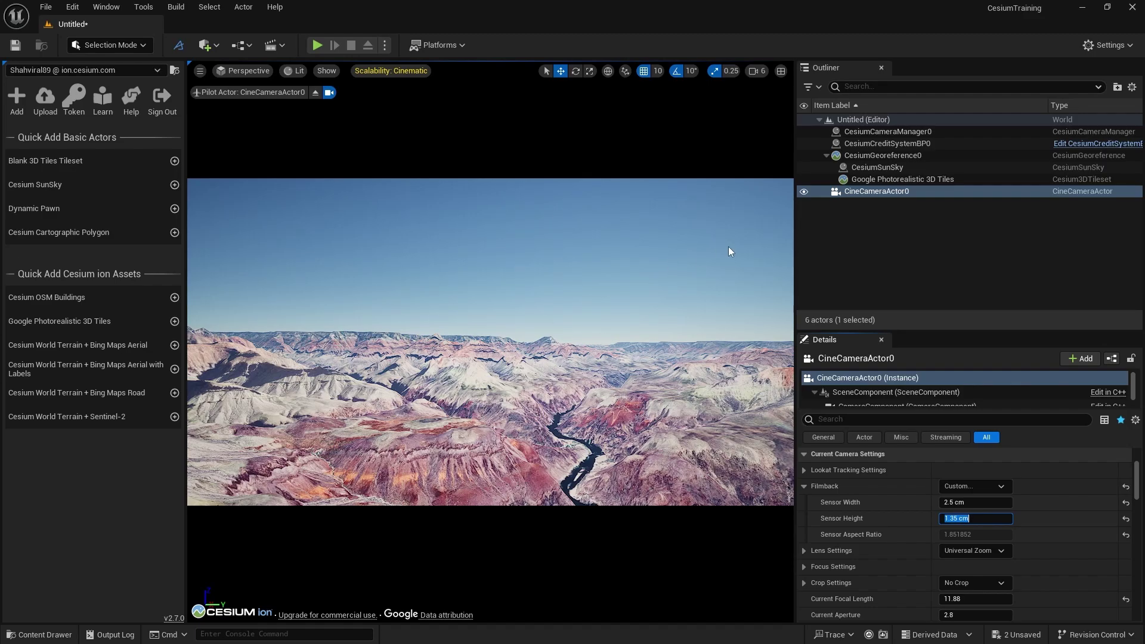
Step: Set the roll of CesiumSunSky's East-South-Up rotation to about 94.57
left_click(891, 169)
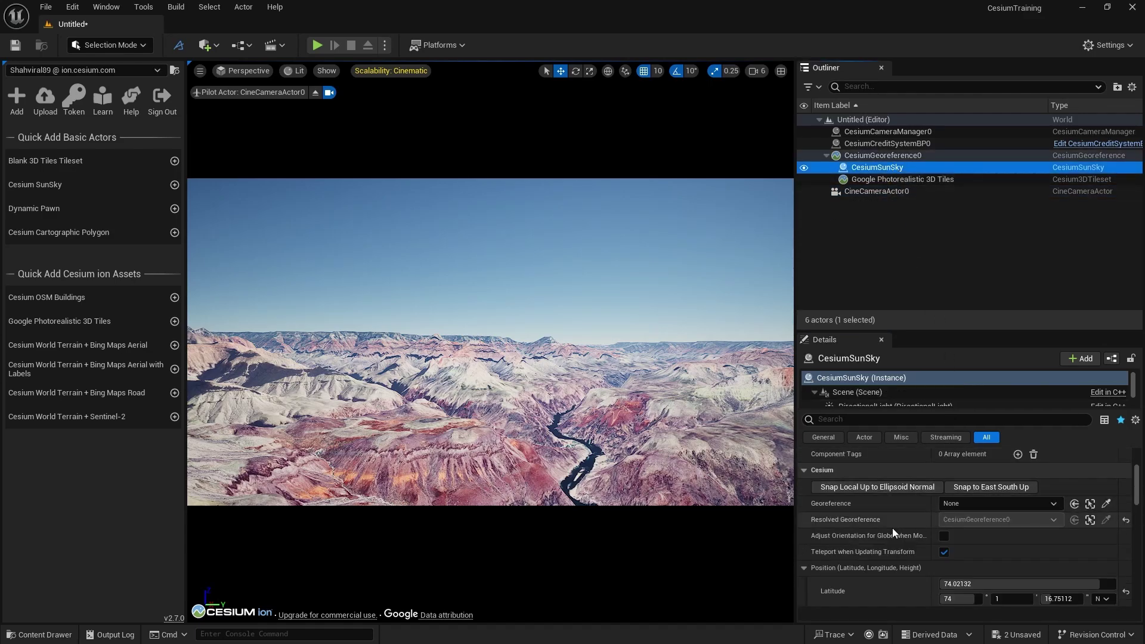
scroll(892, 528, "down", 3)
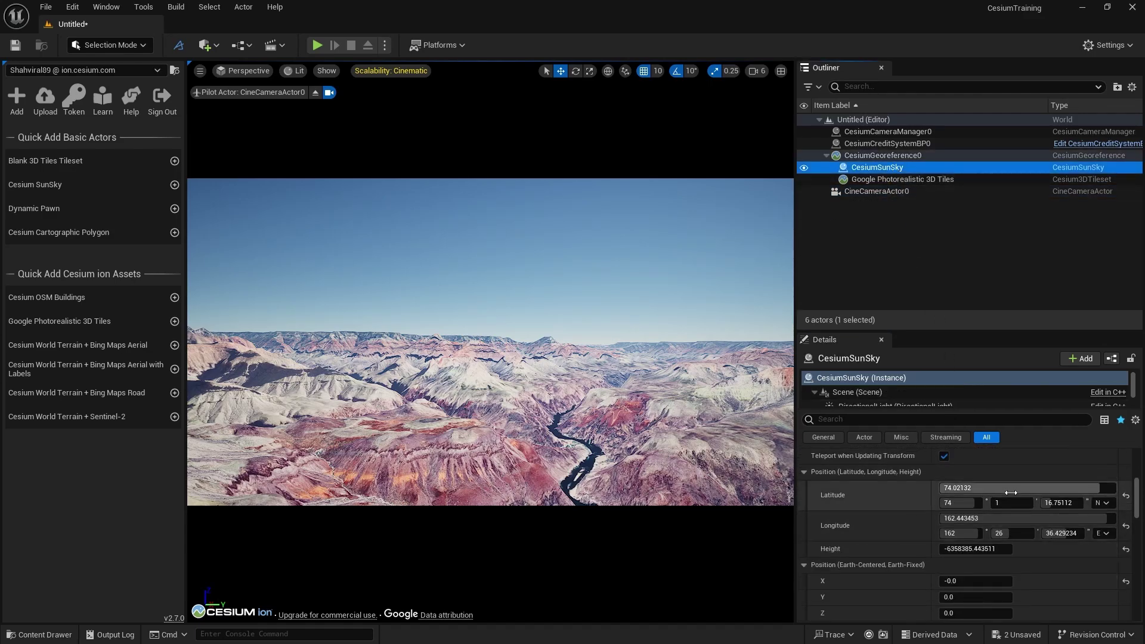
scroll(896, 514, "down", 5)
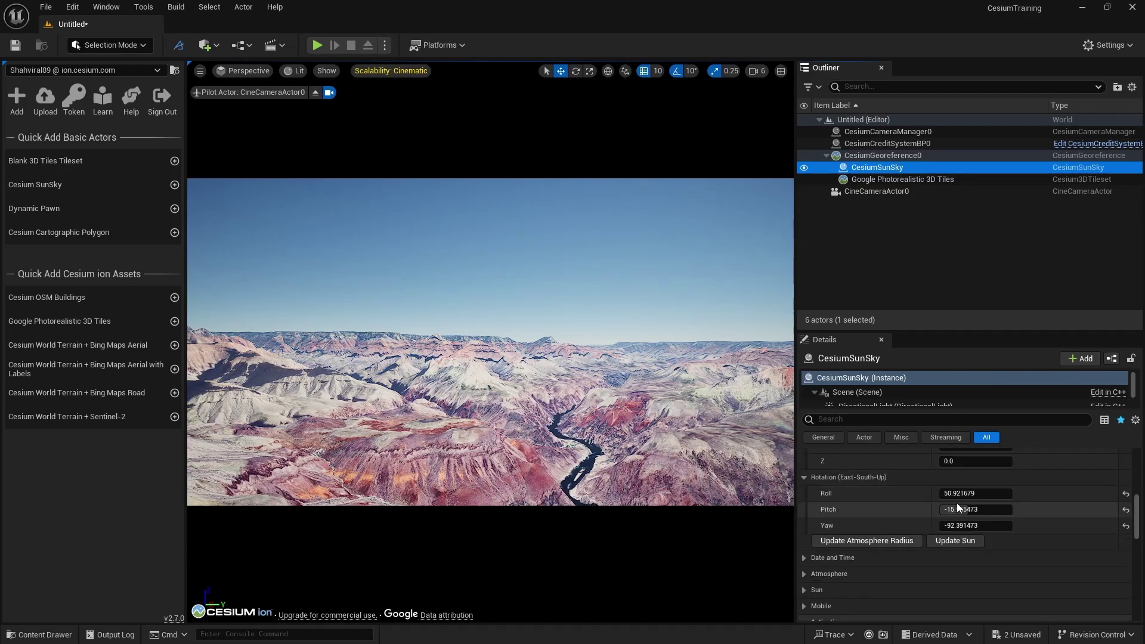
left_click_drag(955, 494, 1000, 495)
Step: Delete CesiumSunSky and replace it with a sky light, atmospheric light, sky atmosphere, volumetric cloud and height fog from the Env. Light Mixer
left_click(875, 169)
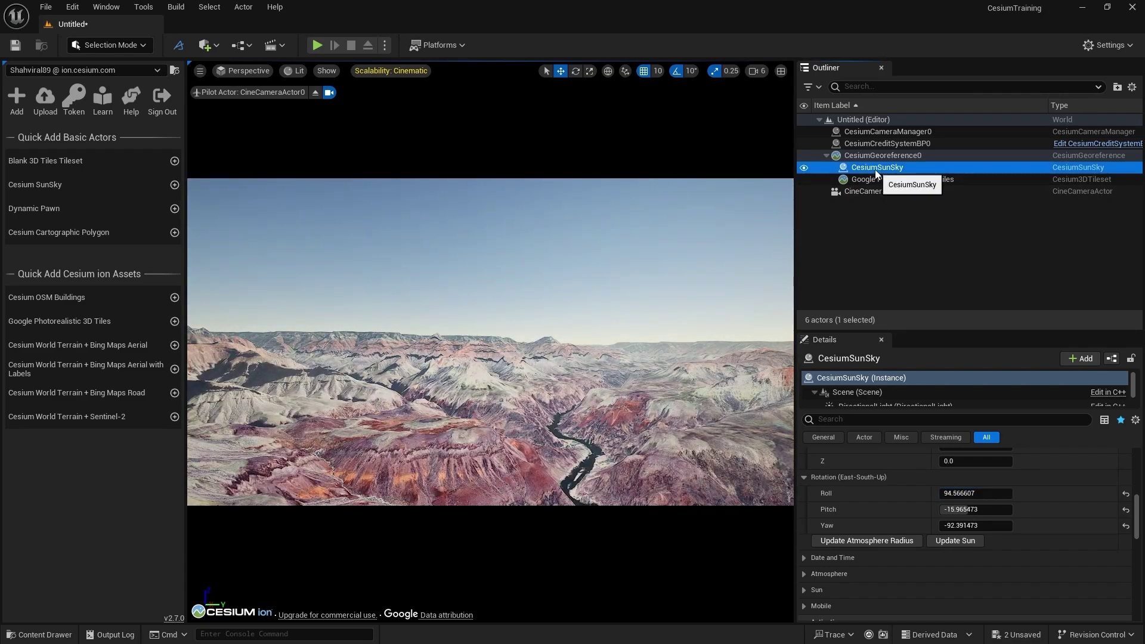
key("Delete")
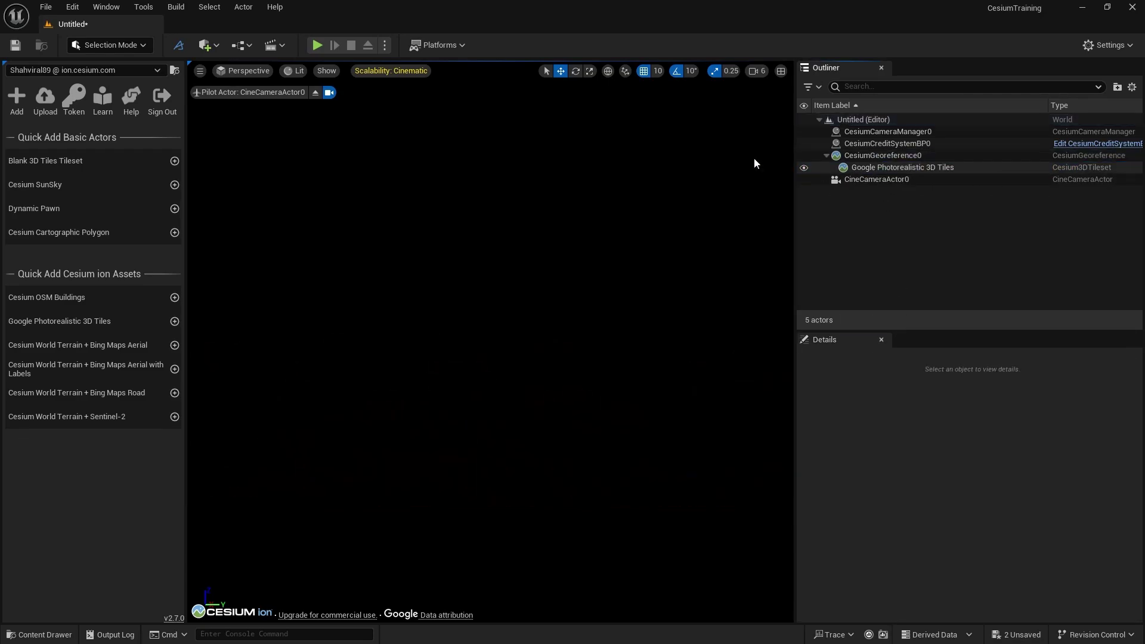
left_click(106, 7)
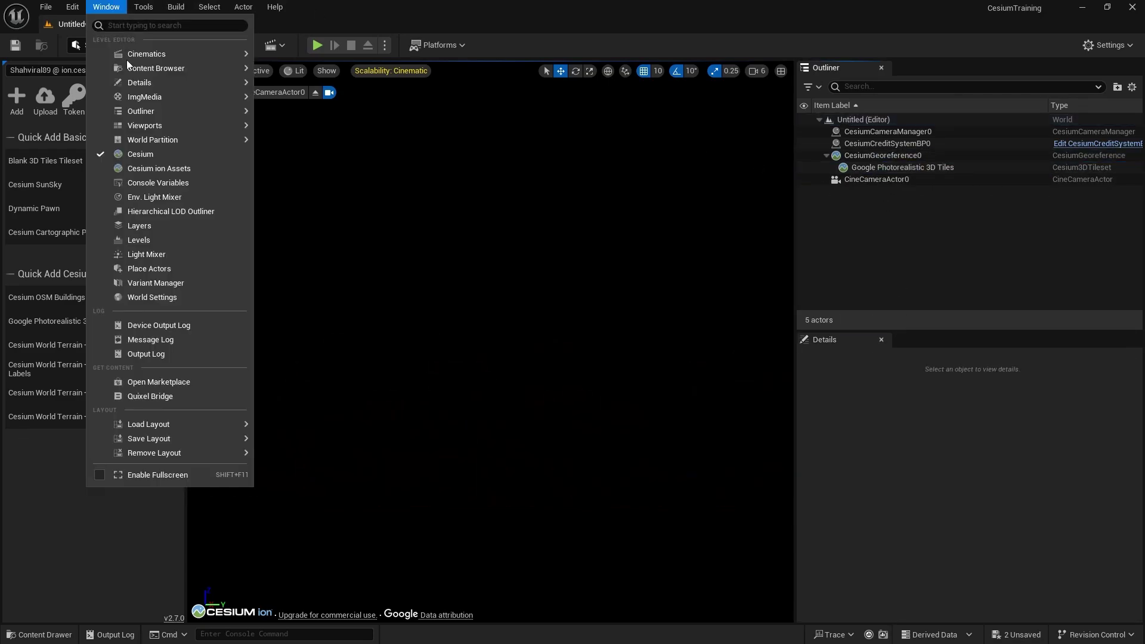
left_click(179, 196)
left_click(485, 172)
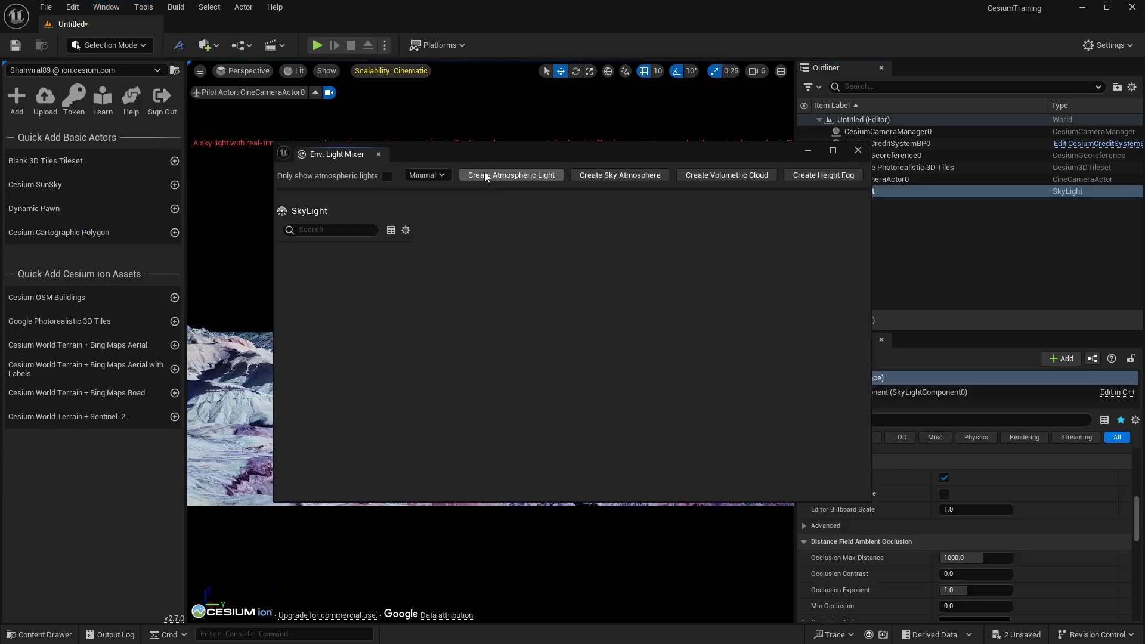
left_click(484, 171)
left_click(484, 172)
left_click(484, 175)
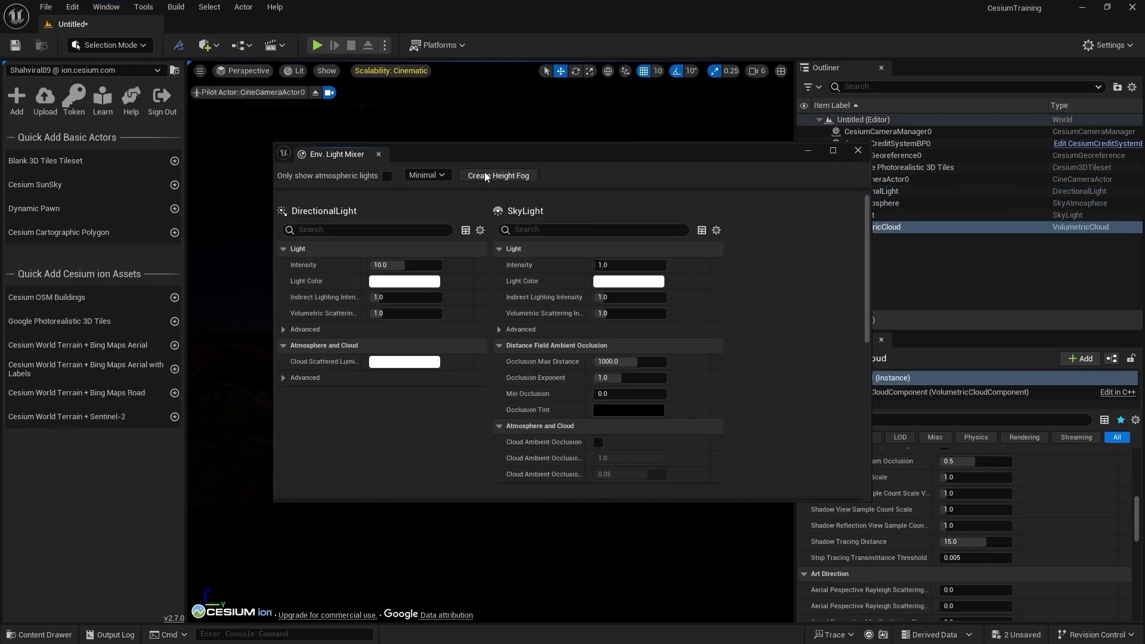
left_click(484, 174)
left_click(859, 151)
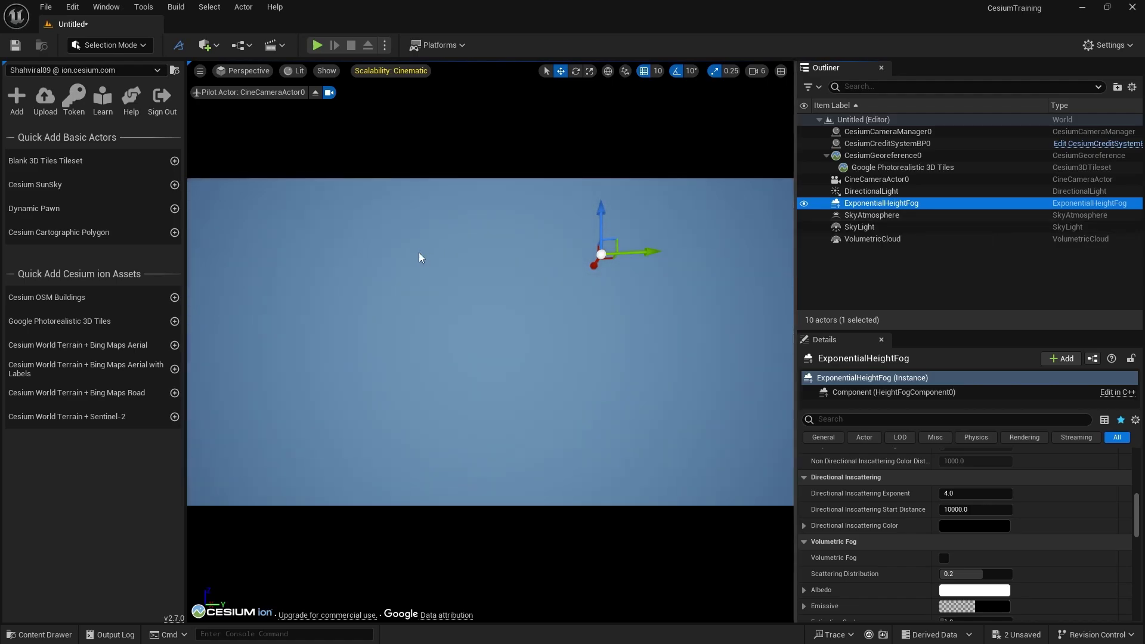
Step: Switch the viewport to Unlit view mode to see the Grand Canyon tiles without lighting
left_click(285, 70)
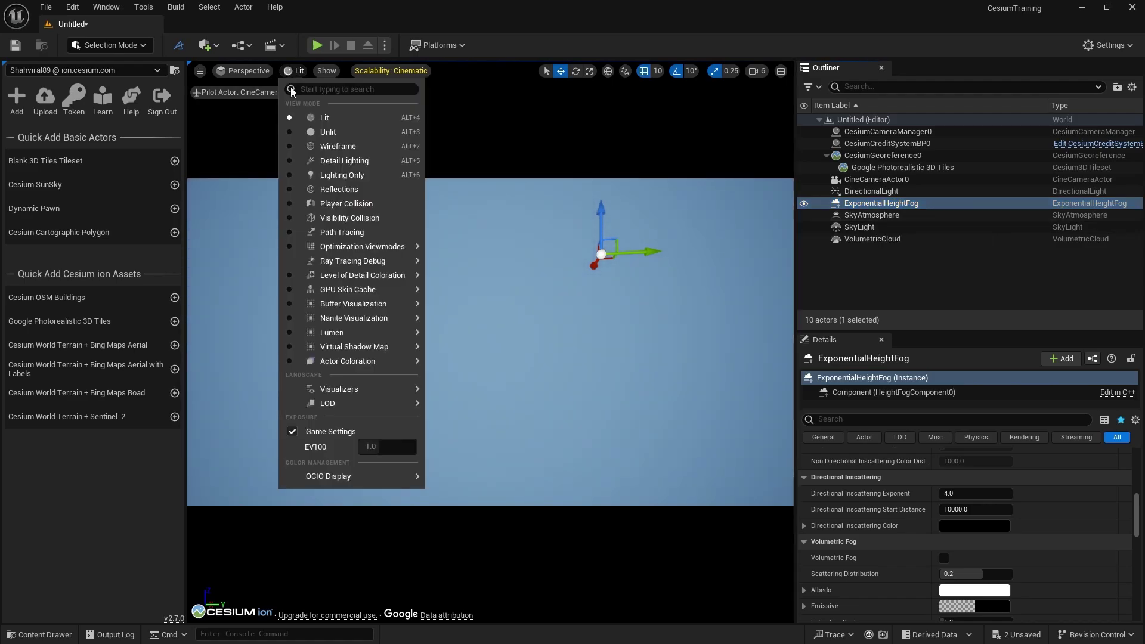
left_click(304, 127)
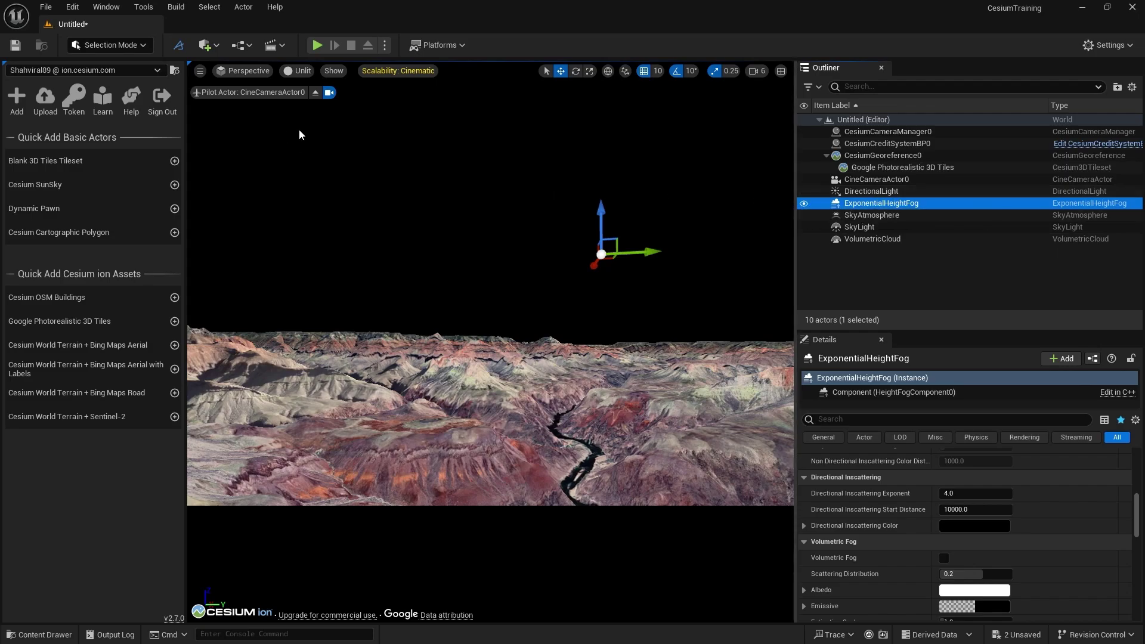
Step: Return the viewport to Lit view mode and hide the ExponentialHeightFog actor
left_click(298, 71)
left_click(308, 112)
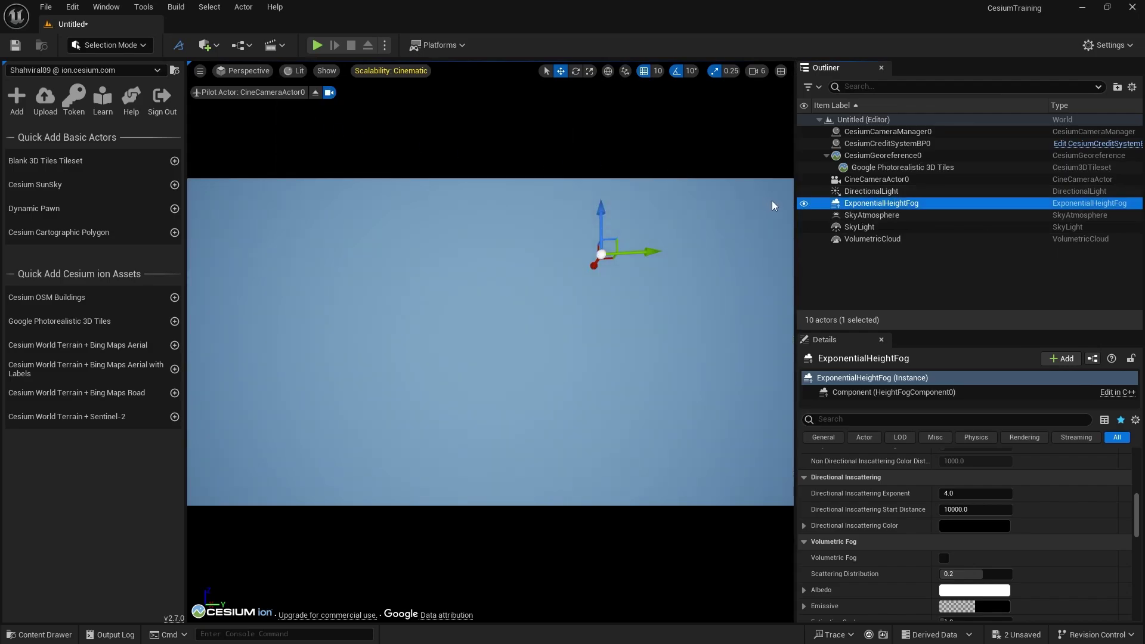
left_click(804, 203)
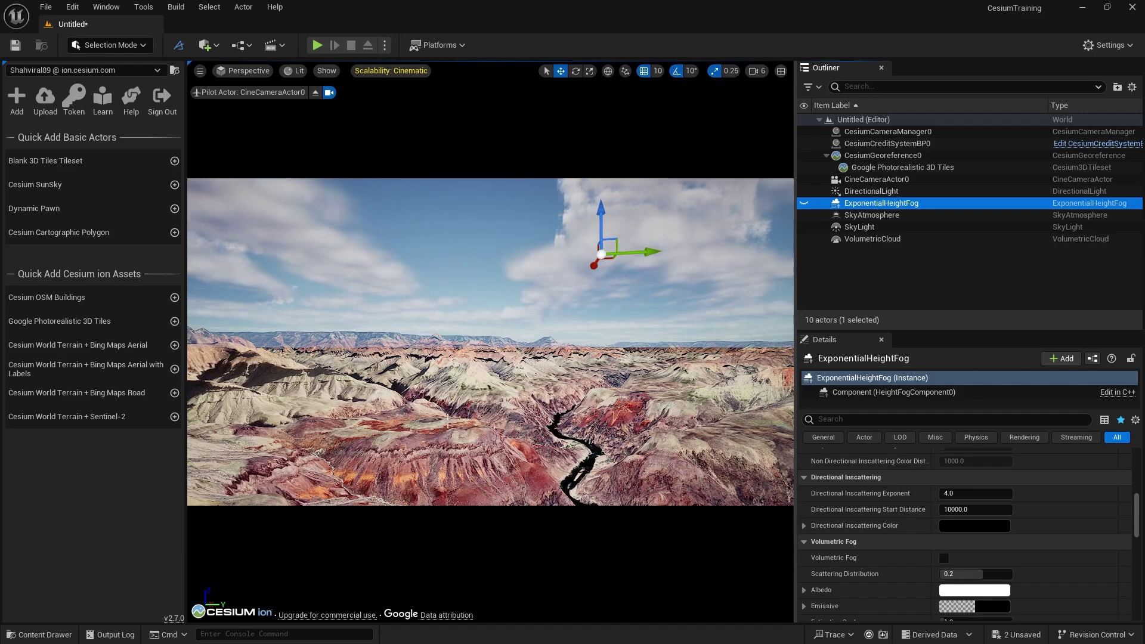
Step: Find the Detail Mode property of CesiumGeoreference0 by searching for "det" and set it to High
left_click(887, 156)
scroll(882, 514, "up", 10)
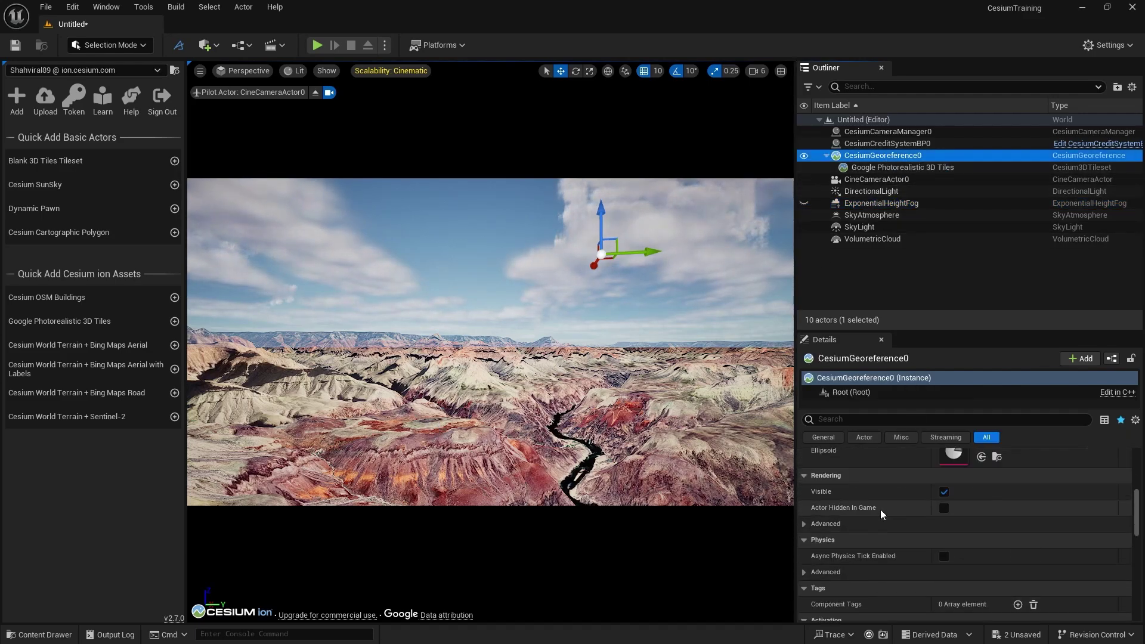
scroll(881, 514, "down", 3)
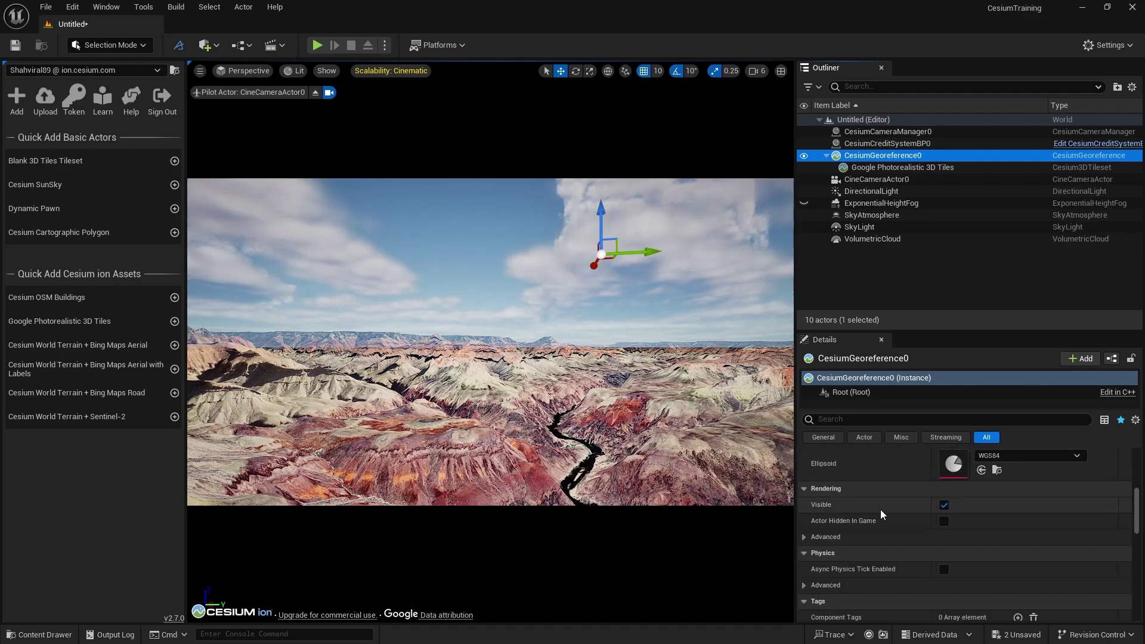
left_click(862, 420)
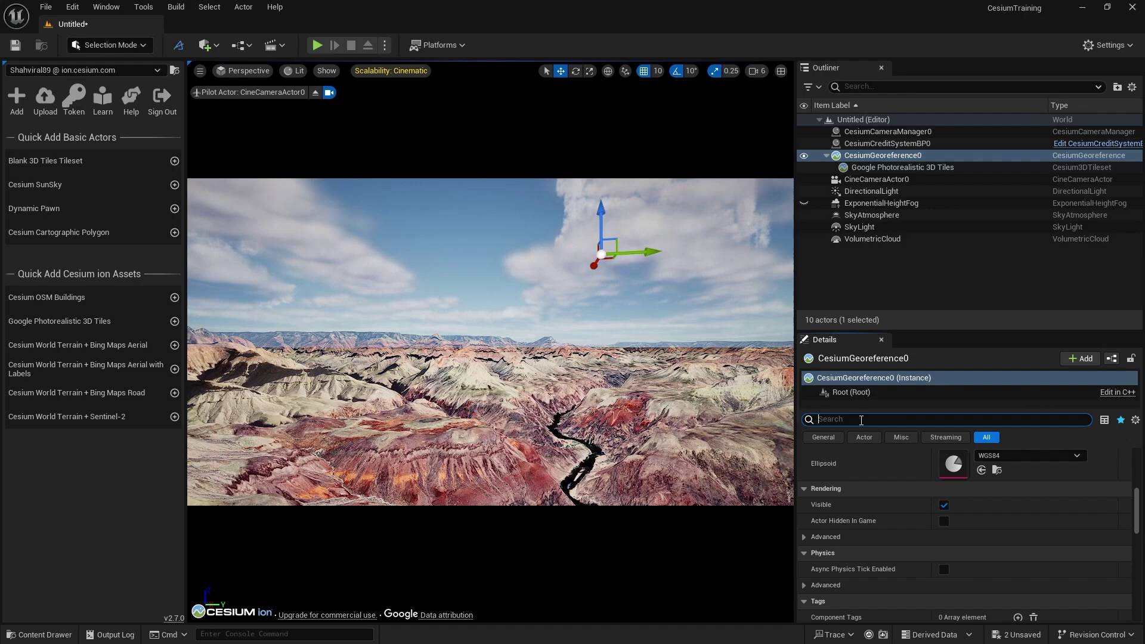
type("det")
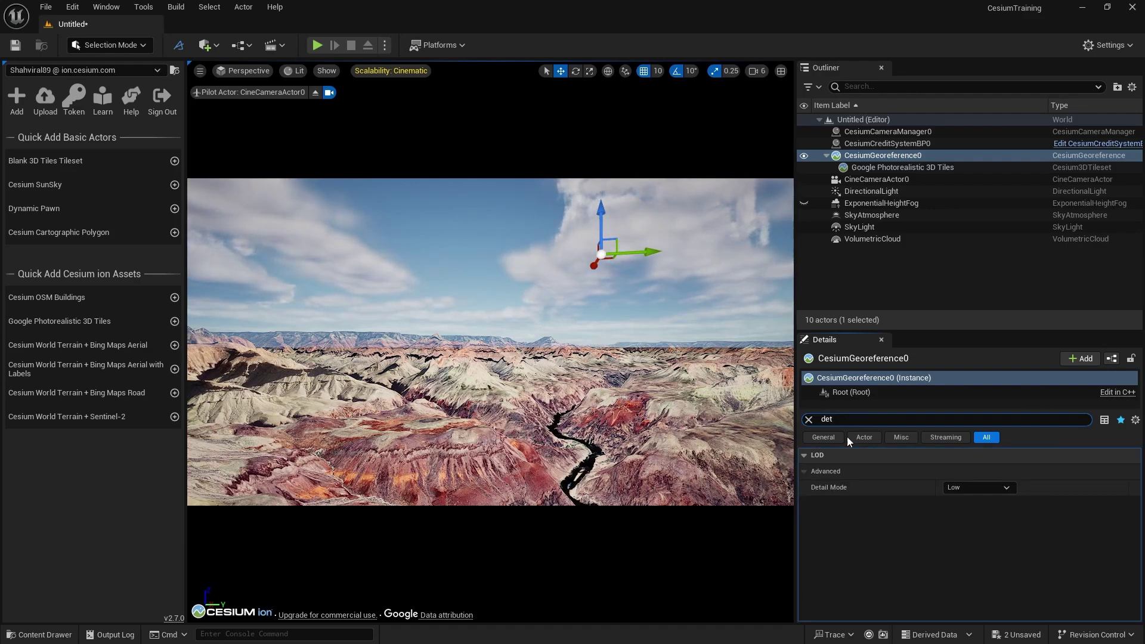
left_click(998, 486)
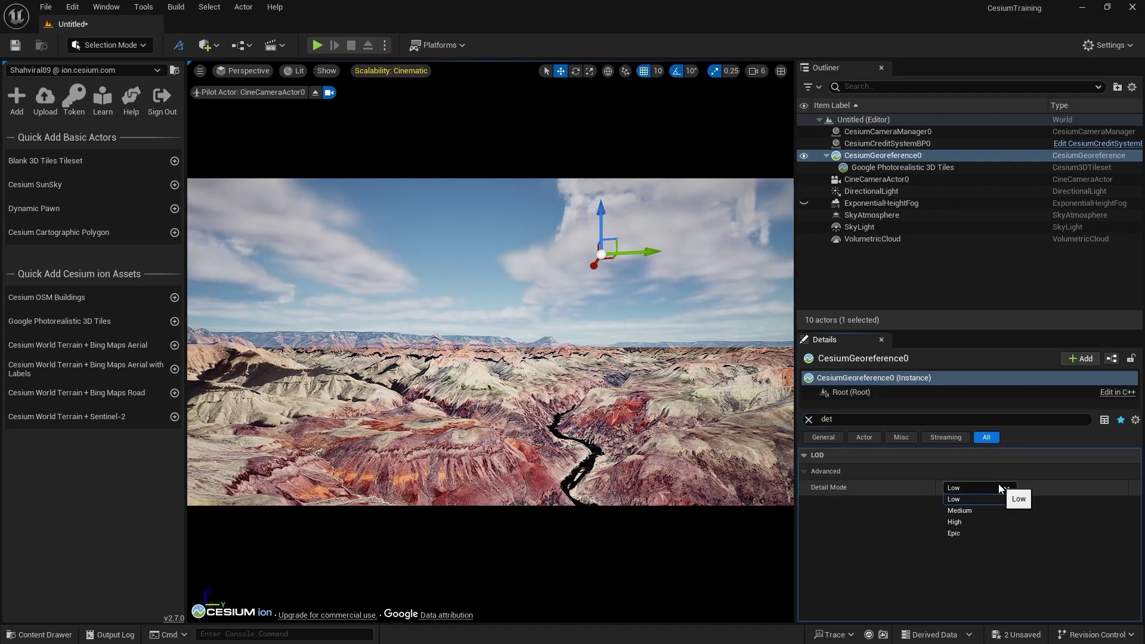
left_click(979, 521)
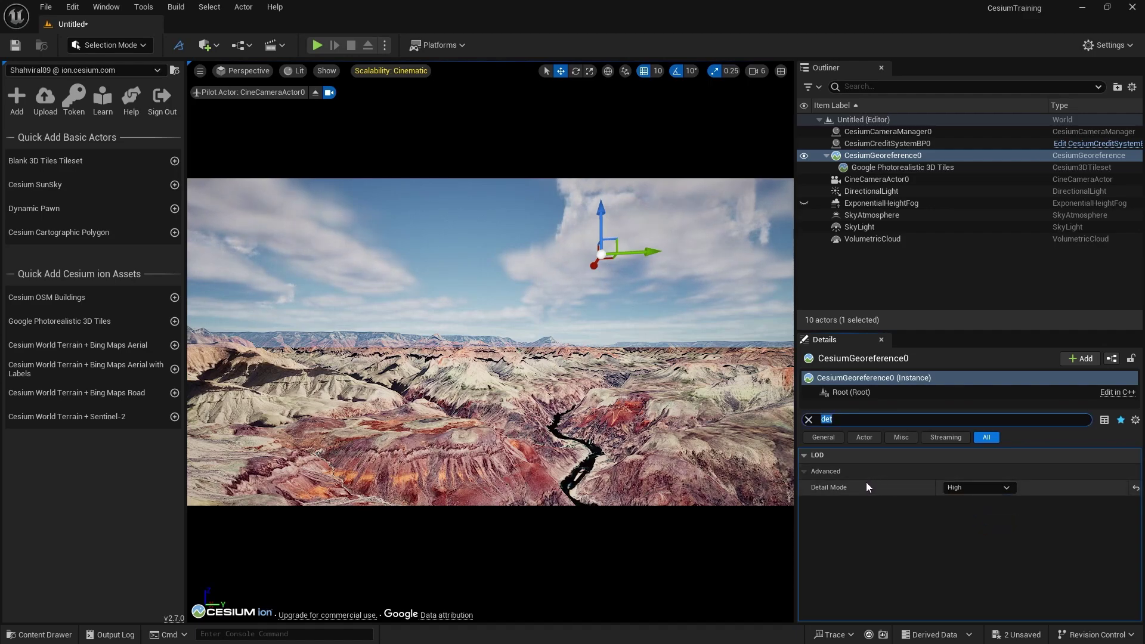
Step: Set the Maximum Screen Space Error in the Google Photorealistic 3D Tiles' Level of Detail settings to 10
left_click(864, 169)
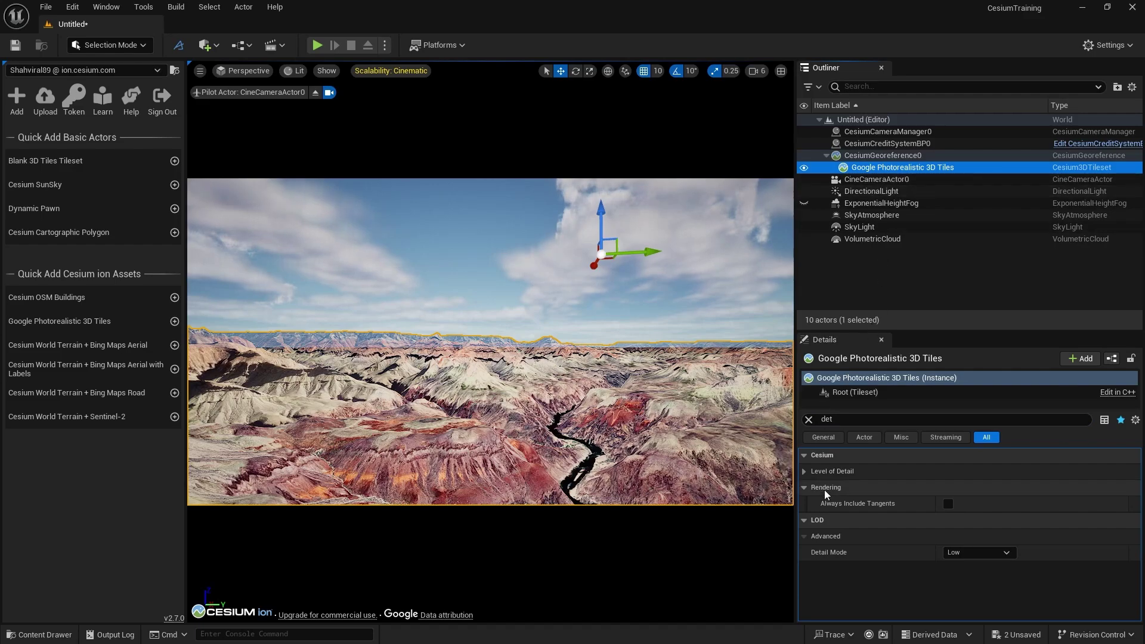
left_click(809, 420)
scroll(886, 532, "down", 5)
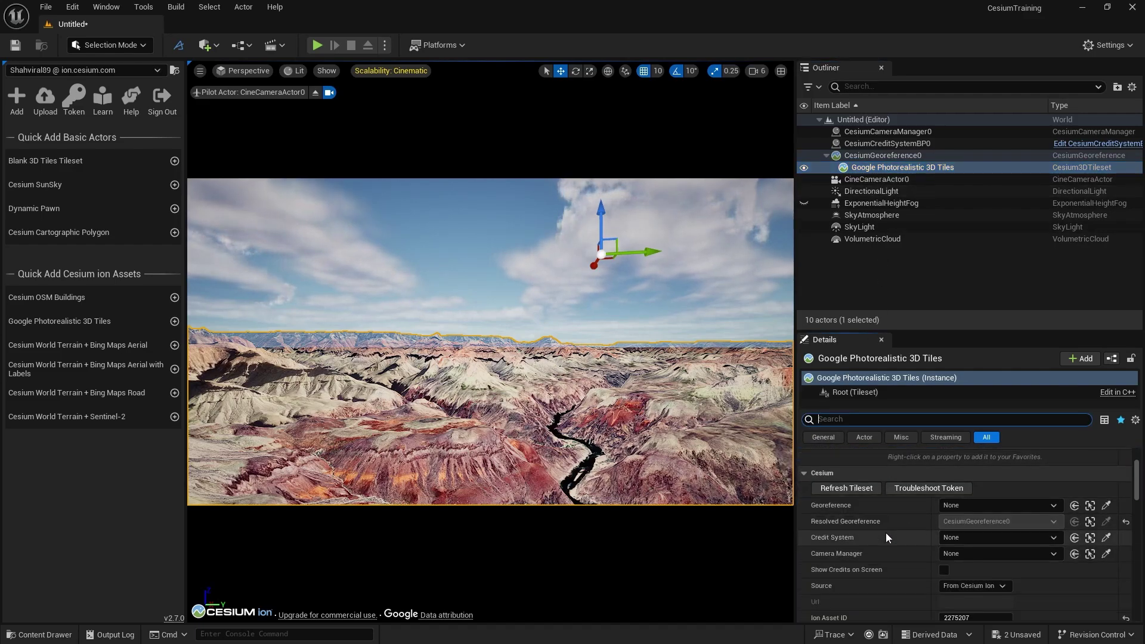
scroll(887, 532, "down", 3)
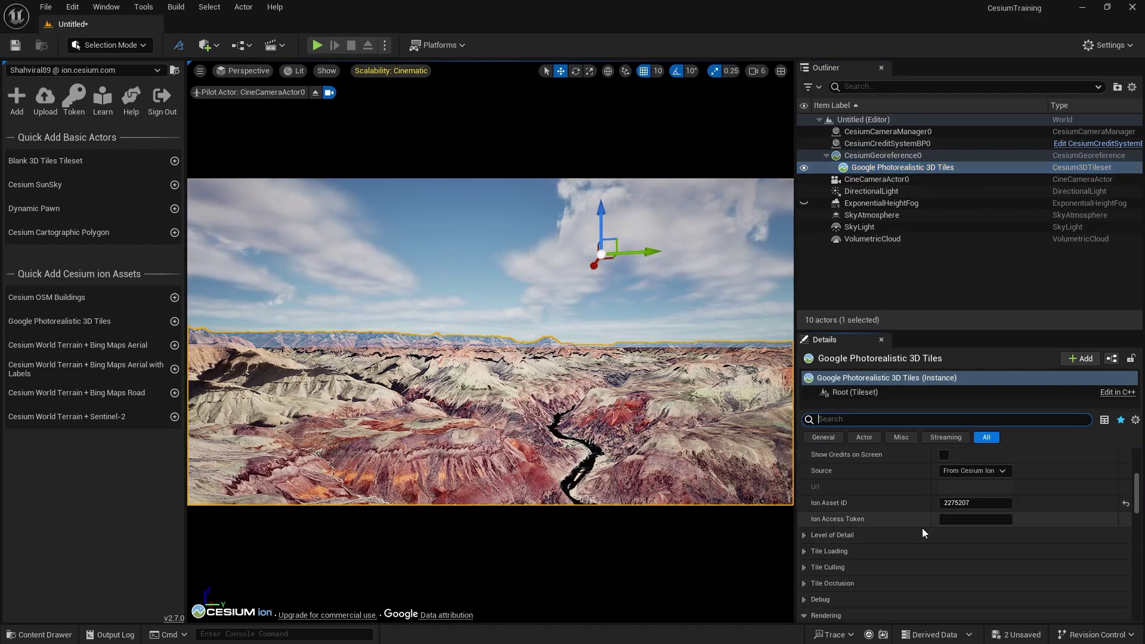
left_click(803, 535)
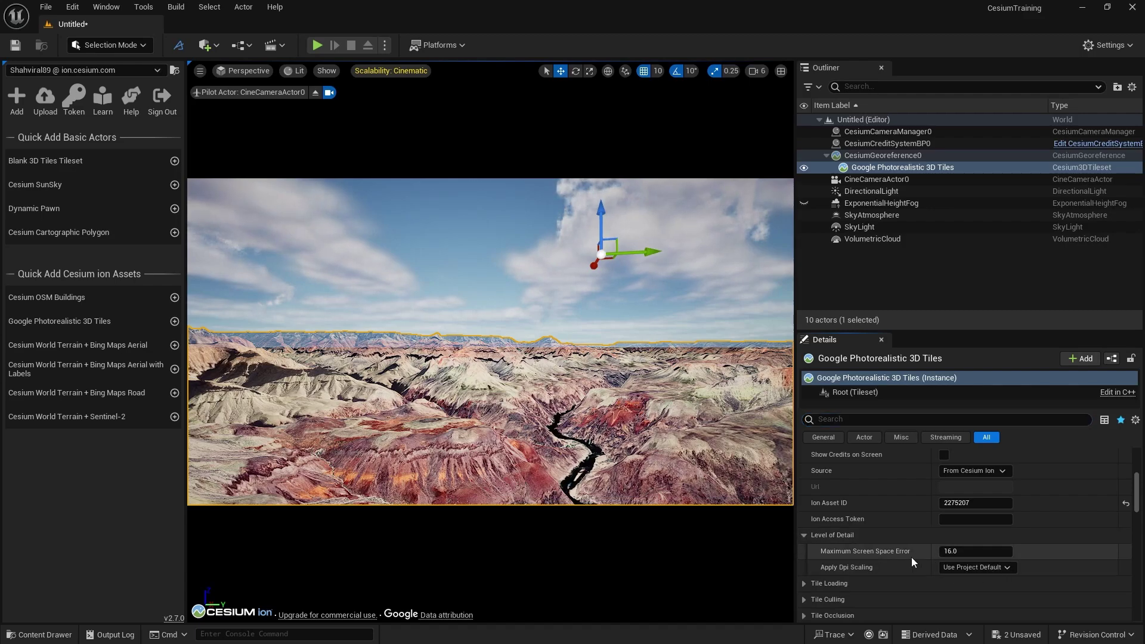
mouse_move(850, 552)
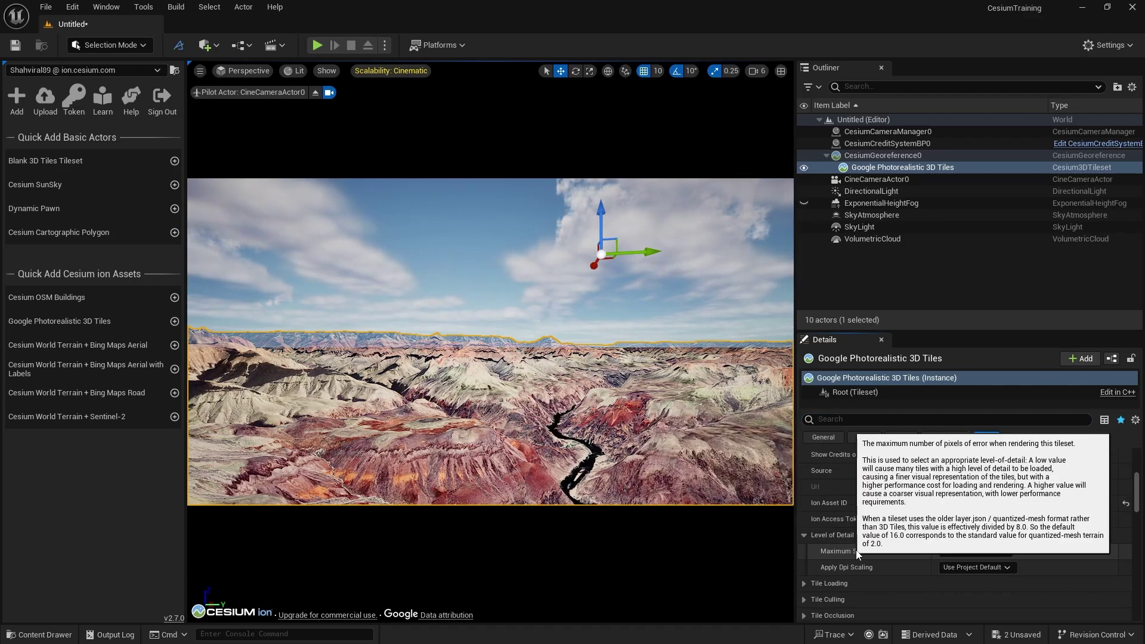
left_click(975, 549)
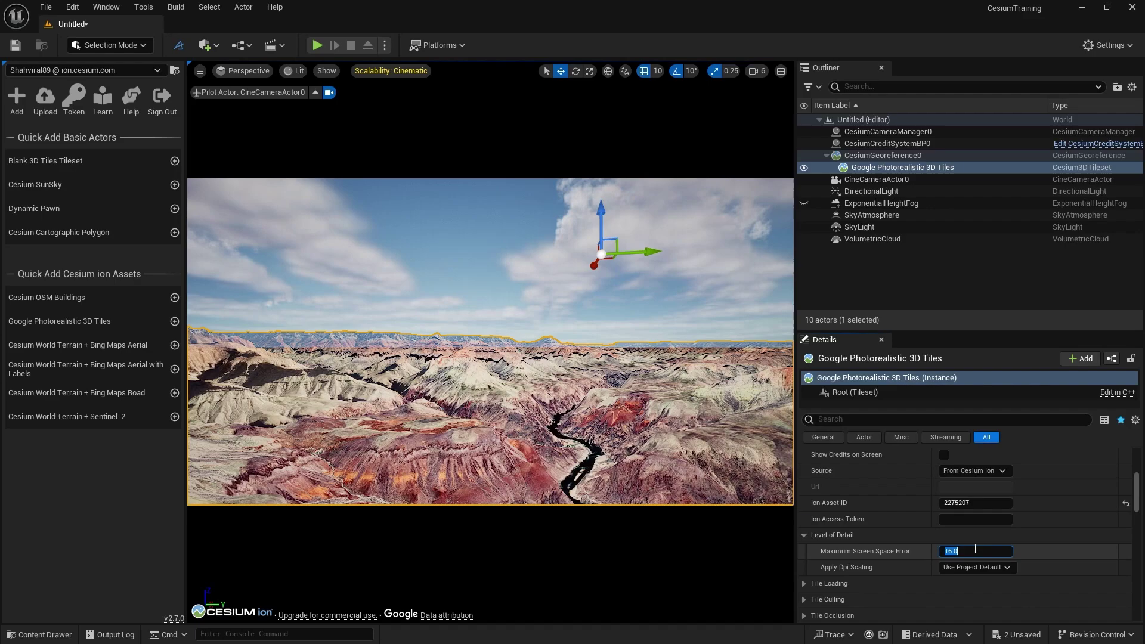
key("Return")
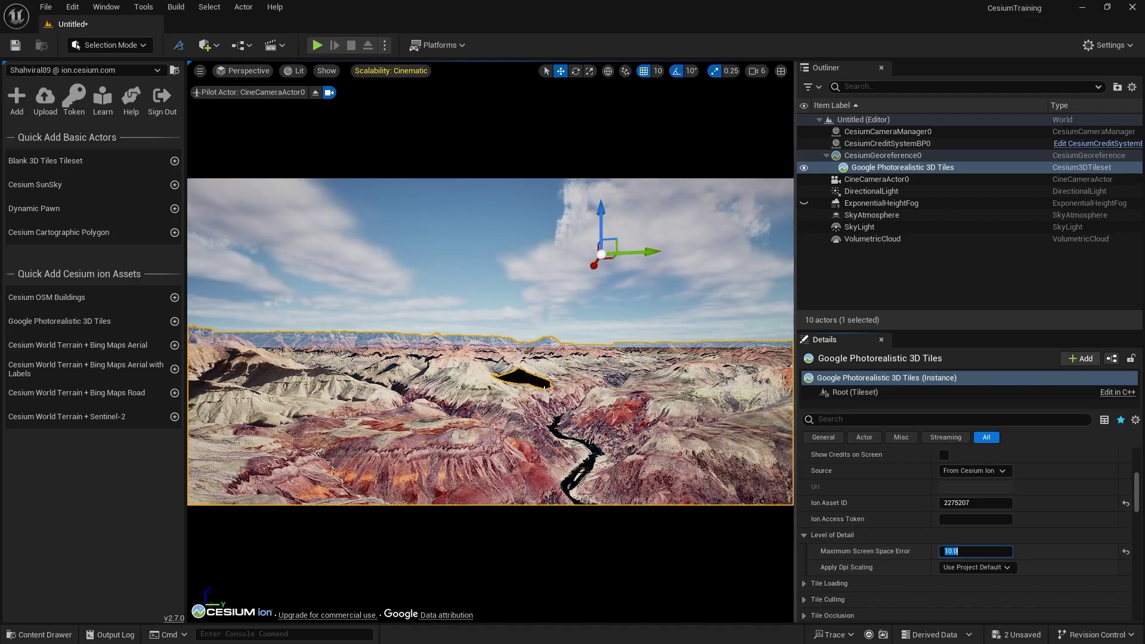
Step: Reframe the canyon river and compare Maximum Screen Space Error values of 5 and 15 on the tileset, ending on 5
right_click_drag(526, 375, 525, 375)
right_click_drag(758, 508, 758, 508)
left_click(957, 551)
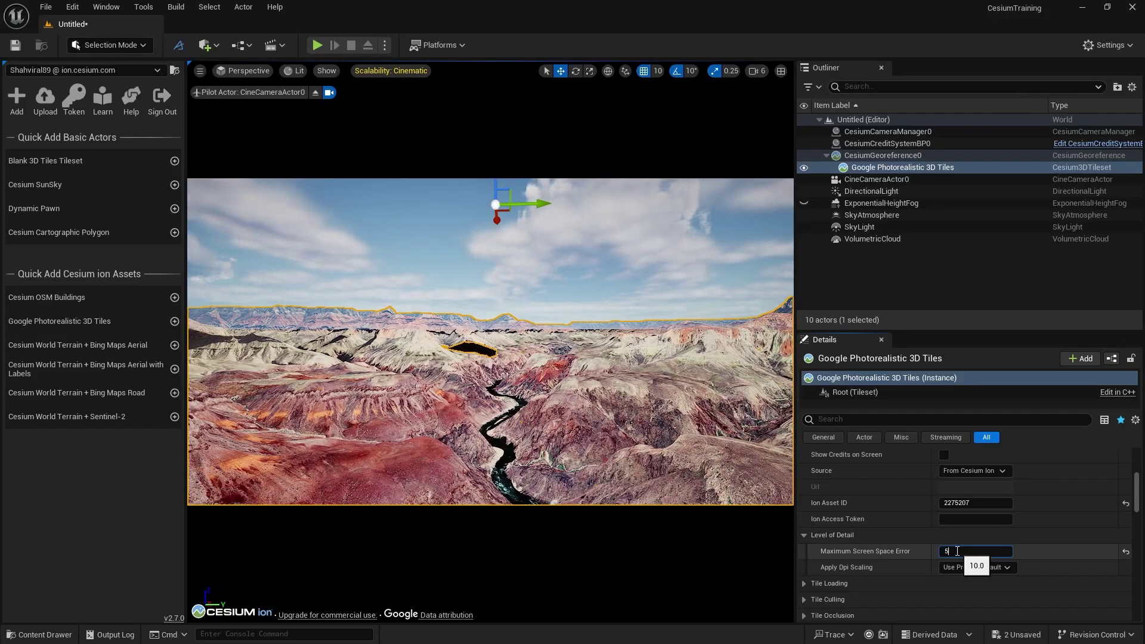
key("Return")
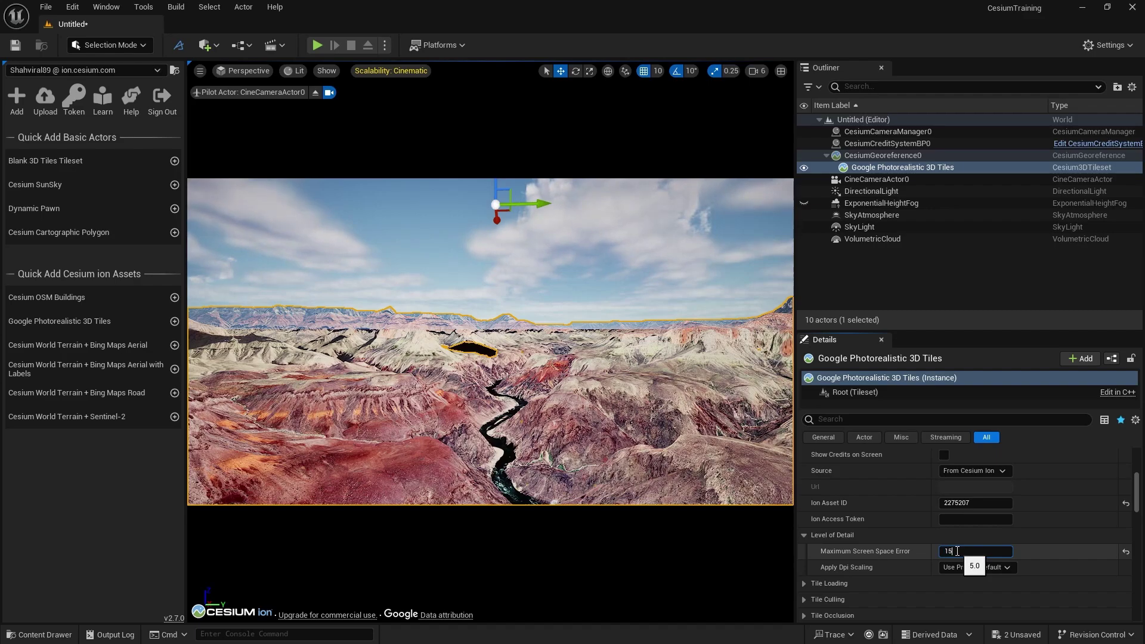
key("Return")
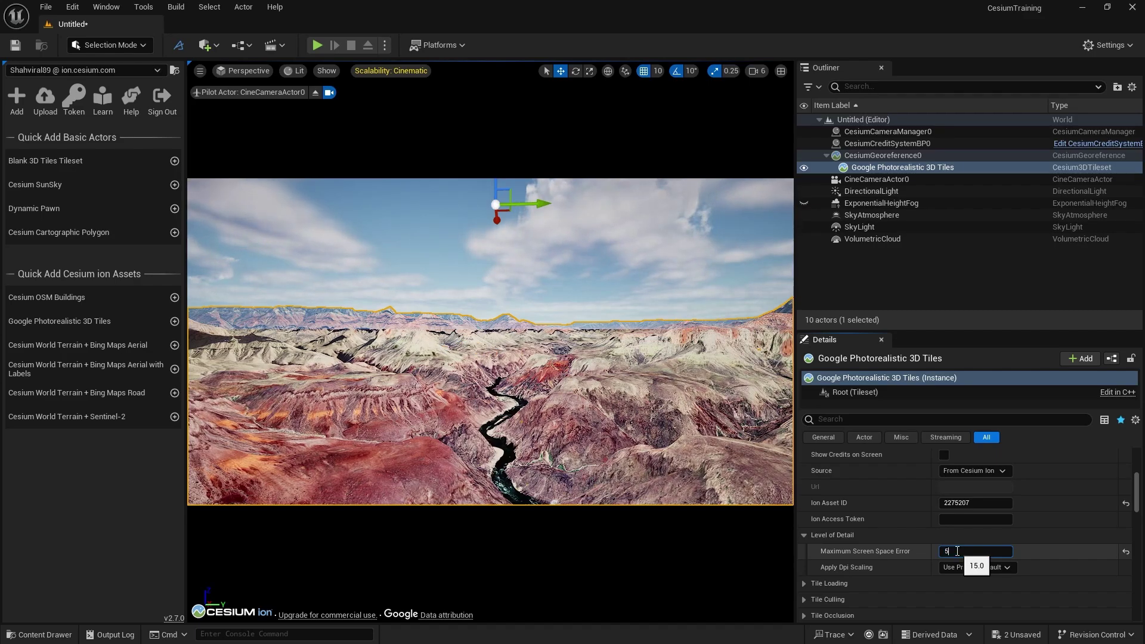
key("Return")
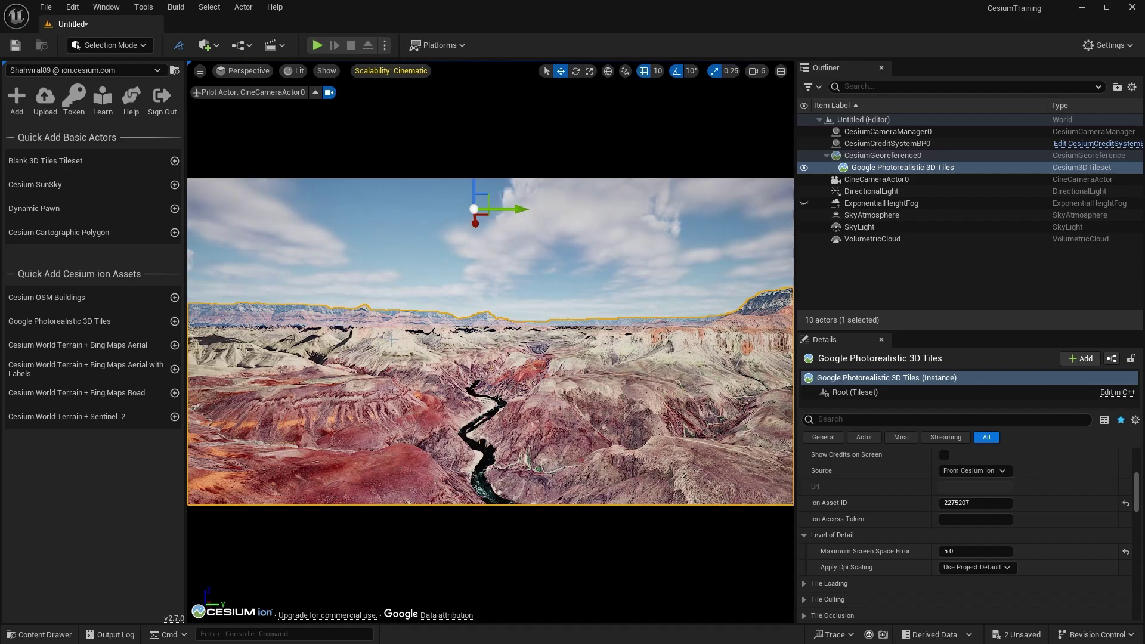
Step: Set the Google Photorealistic 3D Tiles' Maximum Screen Space Error to 15 for lighter tile loading
left_click(949, 550)
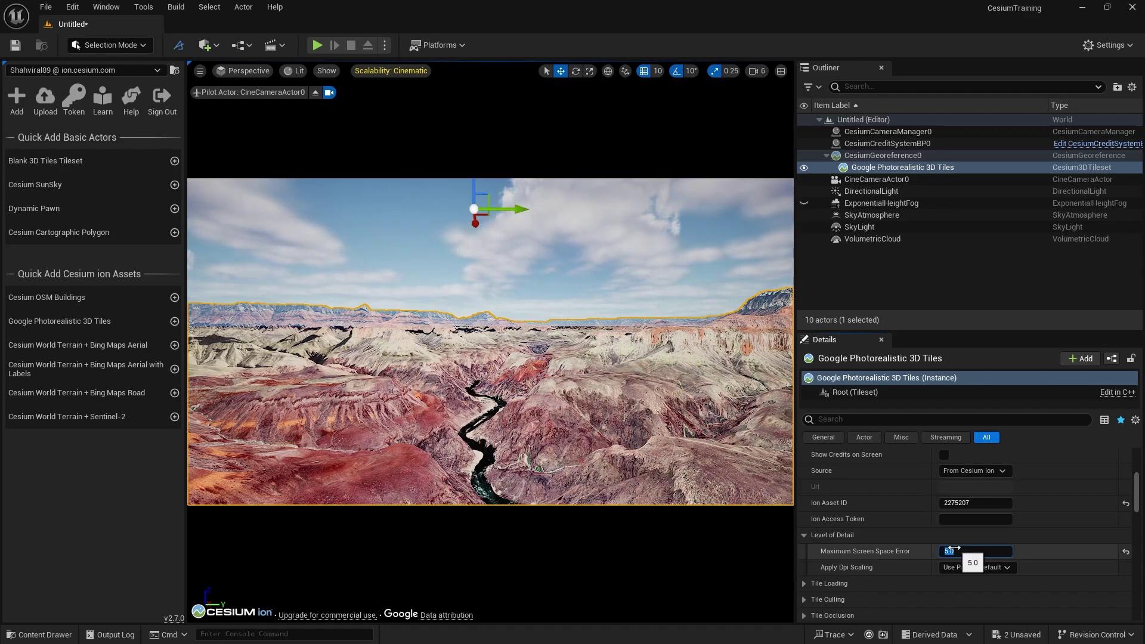
type("15")
key("Return")
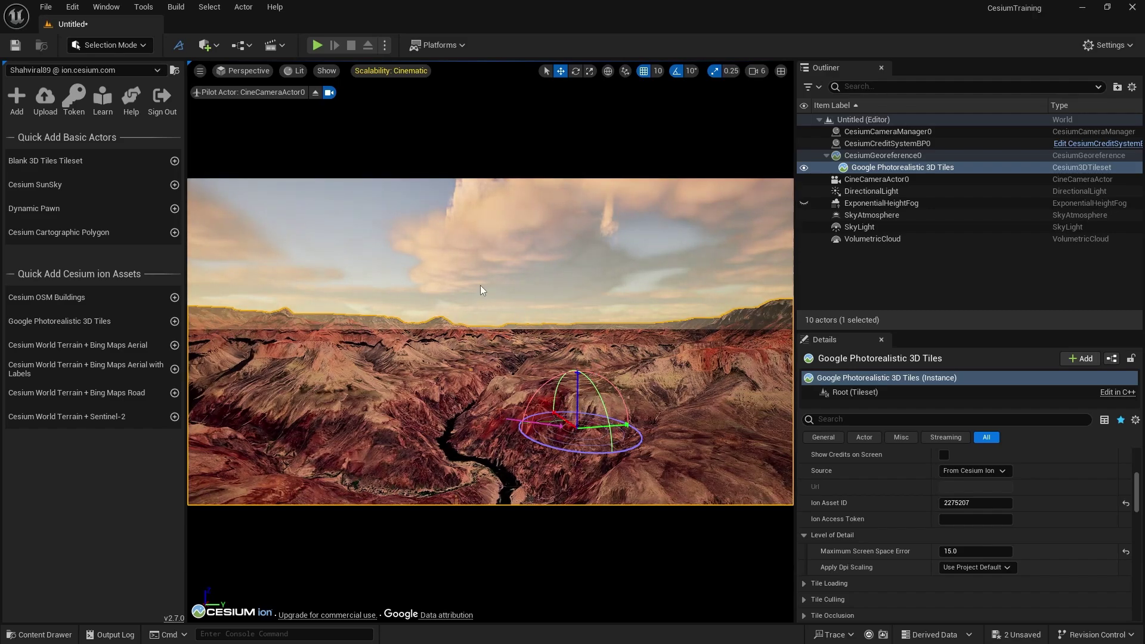
Step: Deselect the tileset and unhide the ExponentialHeightFog actor
left_click(455, 273)
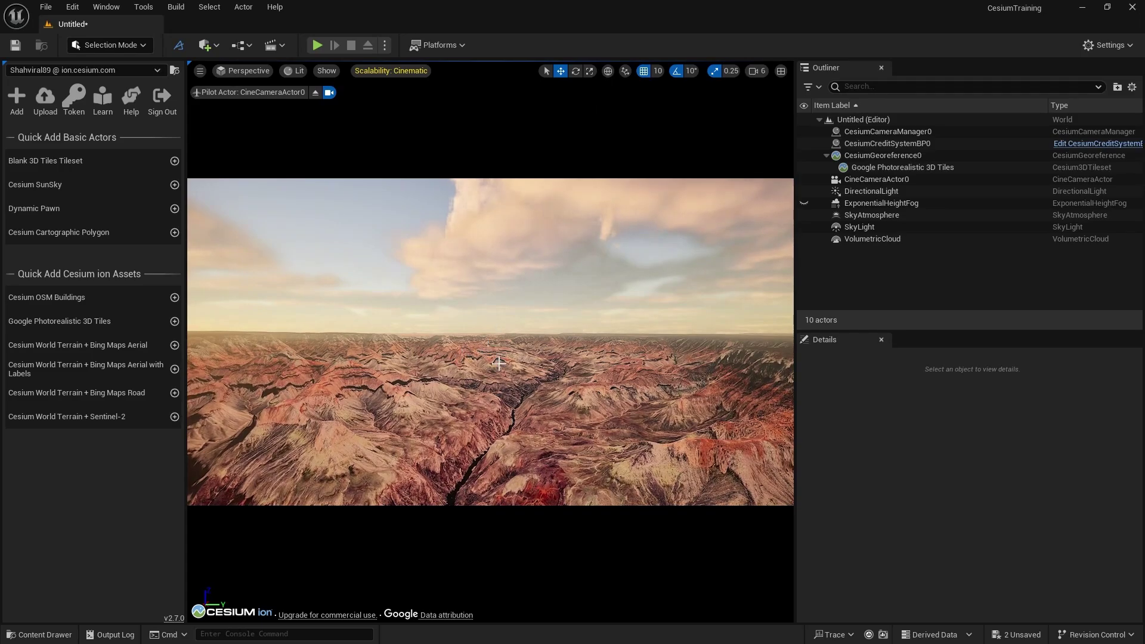
left_click(805, 202)
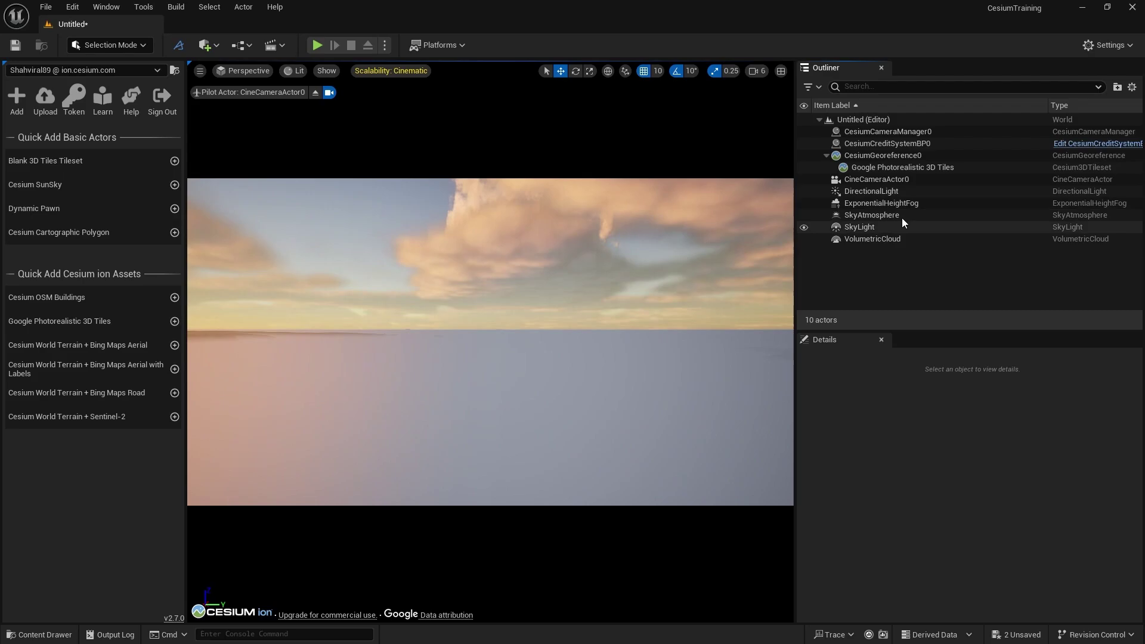
Step: Leave the camera pilot view, raise CesiumGeoreference0 vertically until the canyon rises out of the fog, and return to CineCameraActor0's view
left_click(887, 157)
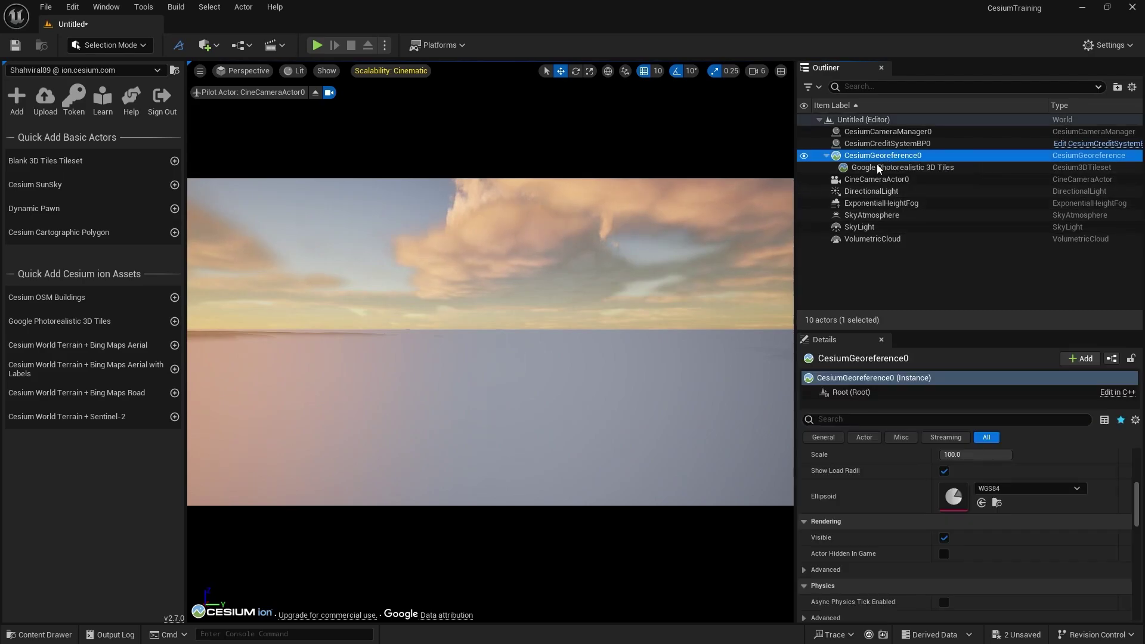
left_click(826, 157)
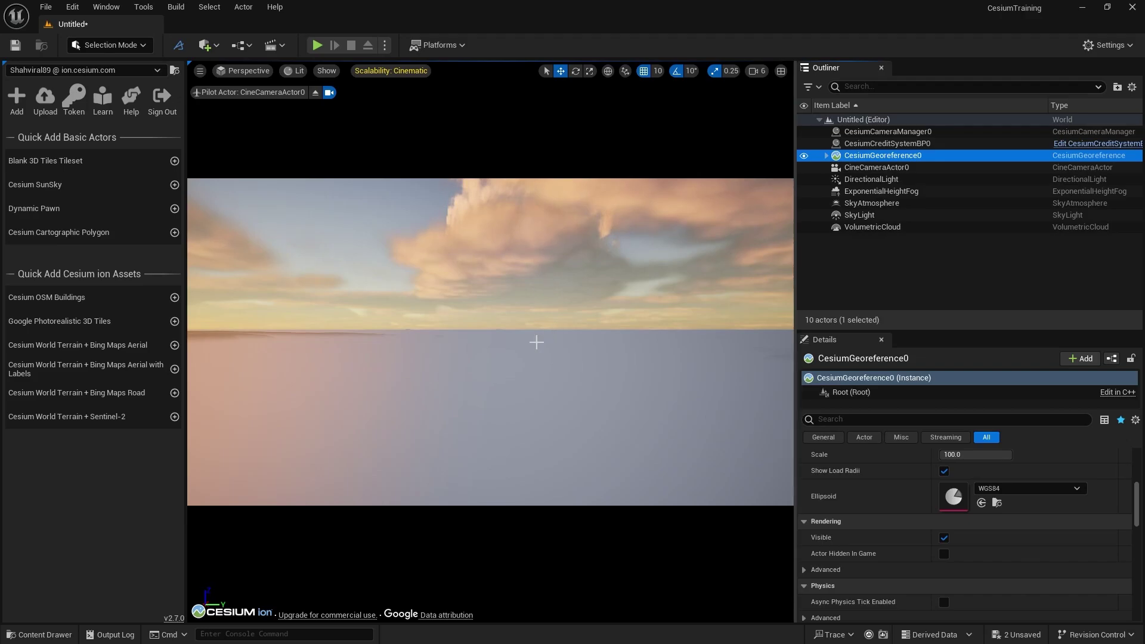
left_click(317, 94)
right_click_drag(342, 277, 342, 278)
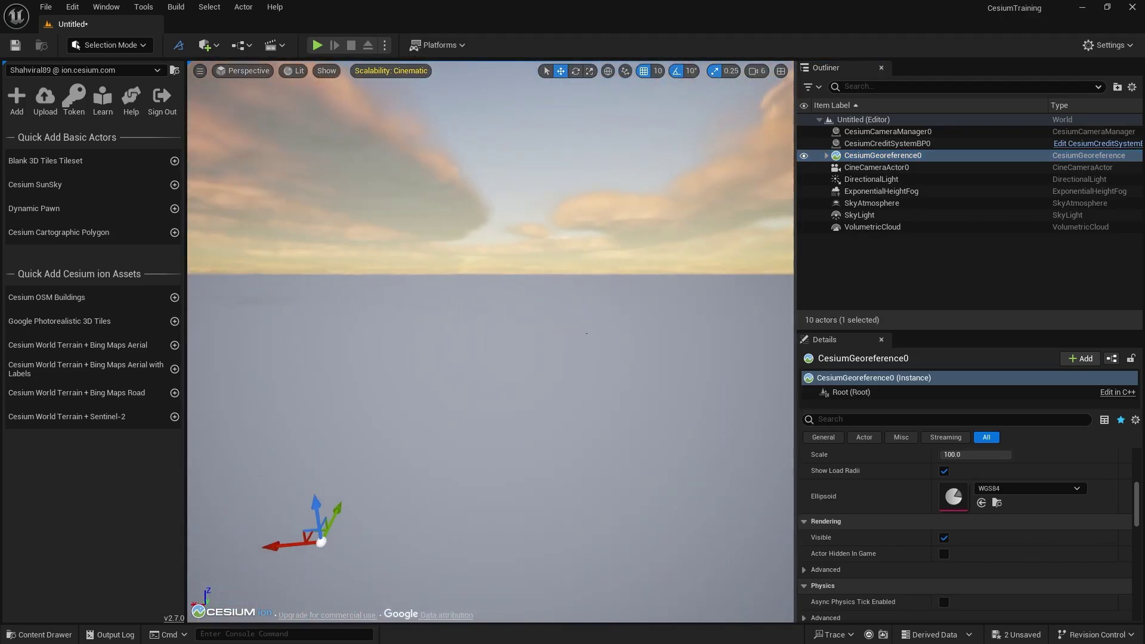
key("f")
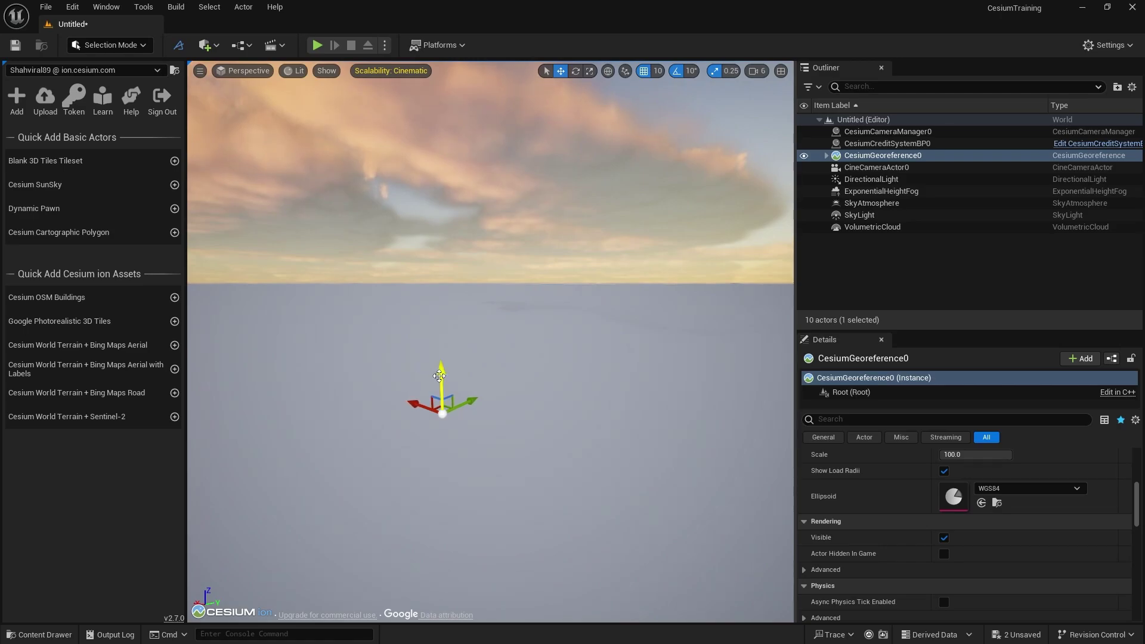
left_click_drag(438, 375, 428, 74)
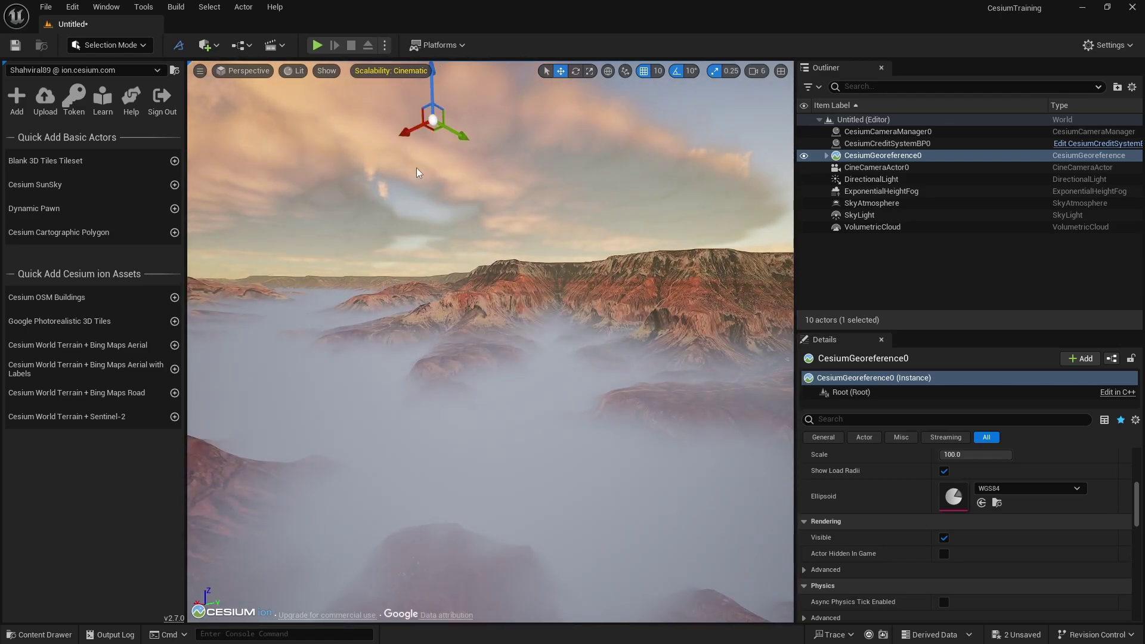
left_click(250, 71)
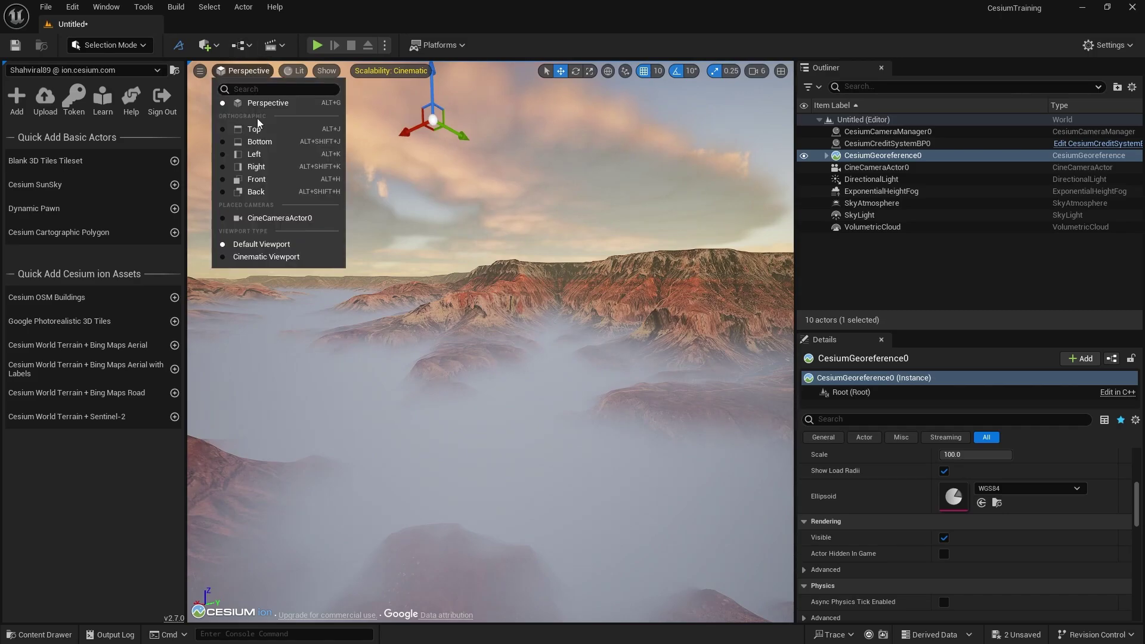
left_click(272, 220)
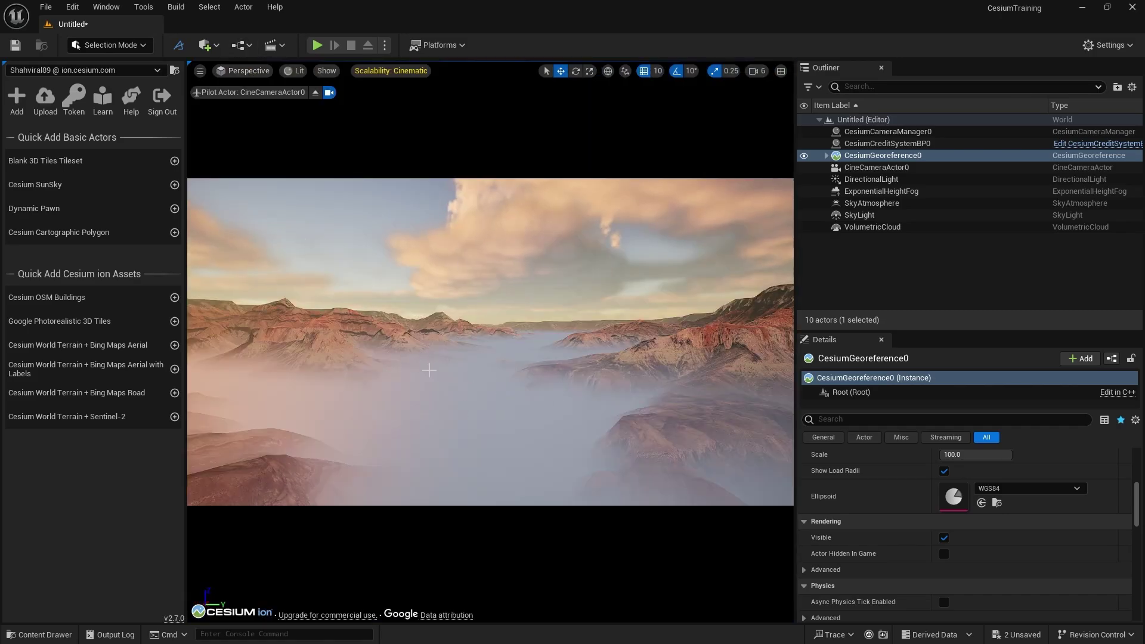
Step: Enable Volumetric Fog on the ExponentialHeightFog actor
left_click(881, 195)
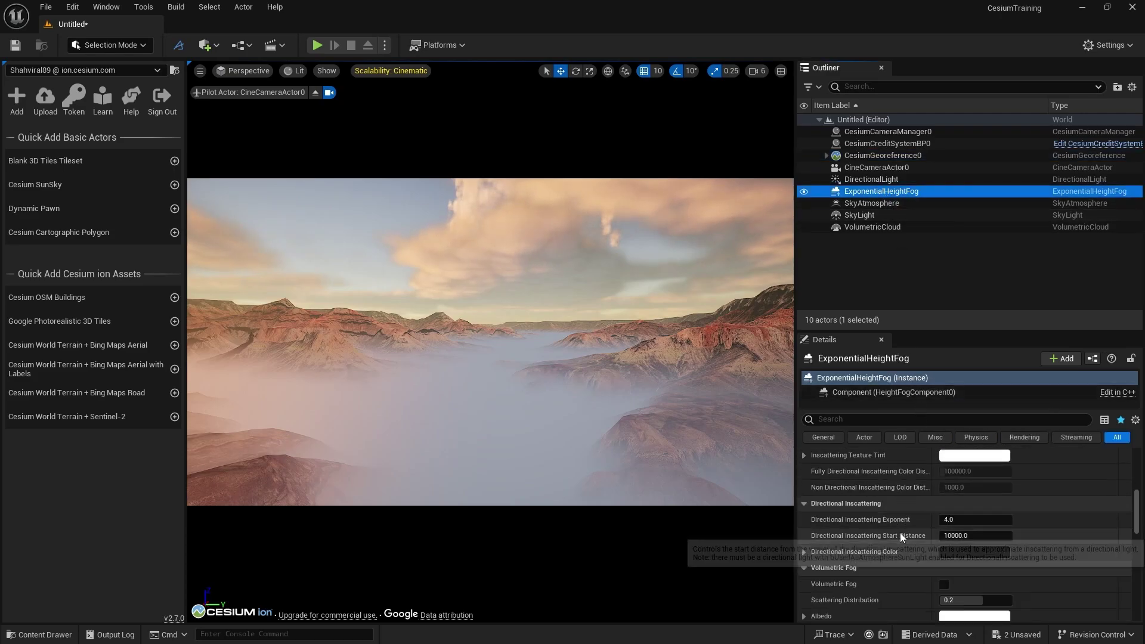
scroll(900, 535, "down", 1)
left_click(943, 547)
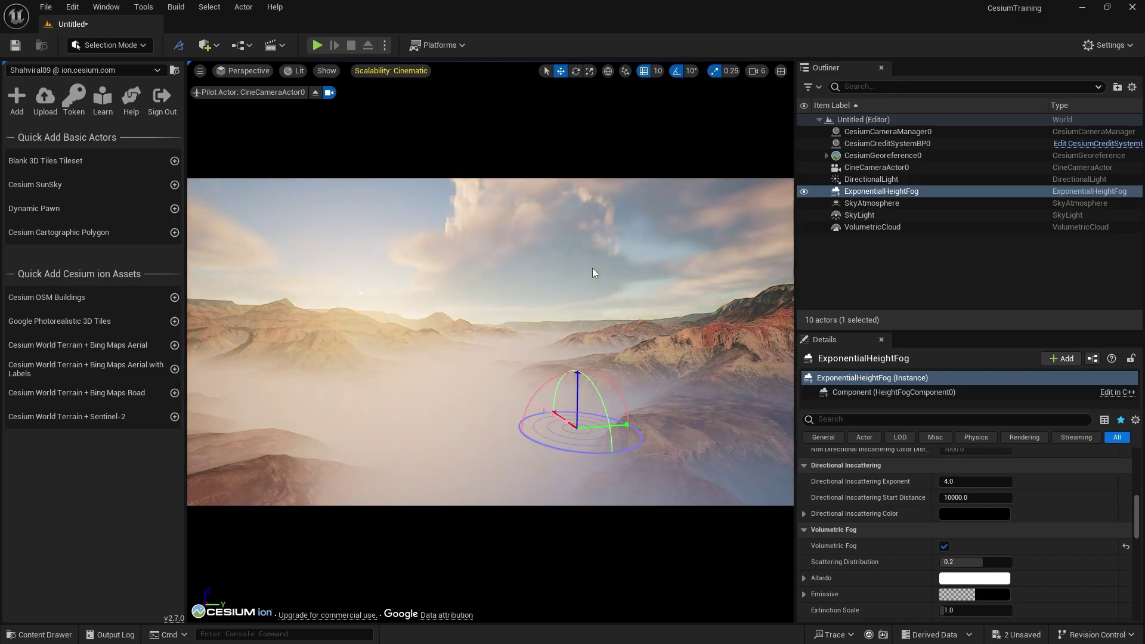
Step: Set the DirectionalLight's Source Angle to 5 to enlarge the sun disc
left_click(872, 180)
scroll(911, 505, "up", 2)
scroll(911, 504, "up", 3)
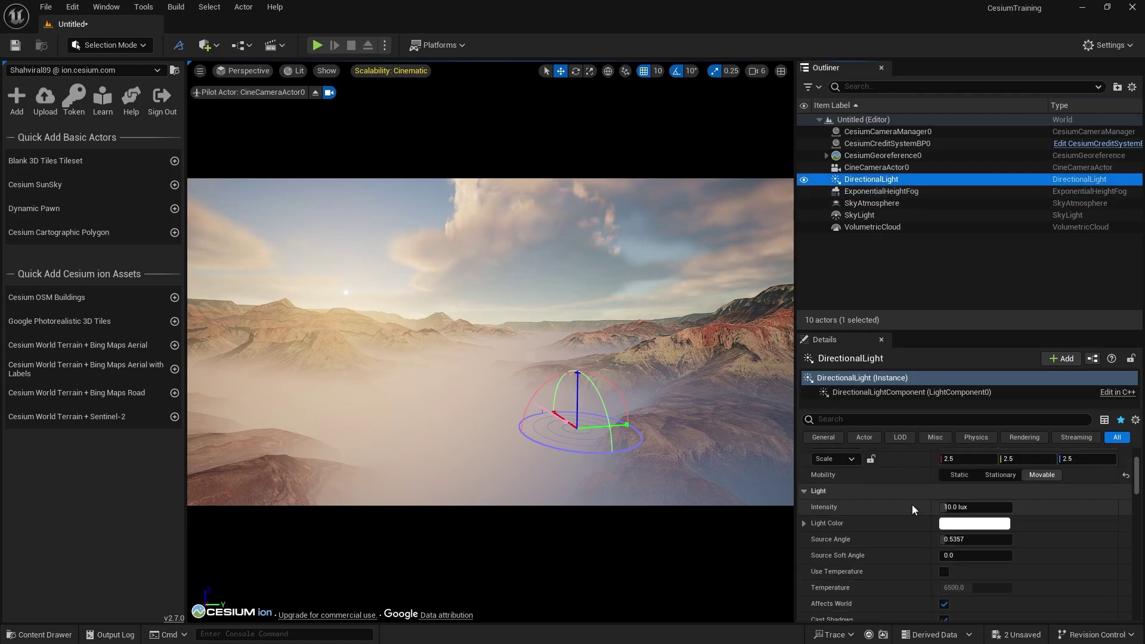
left_click(953, 539)
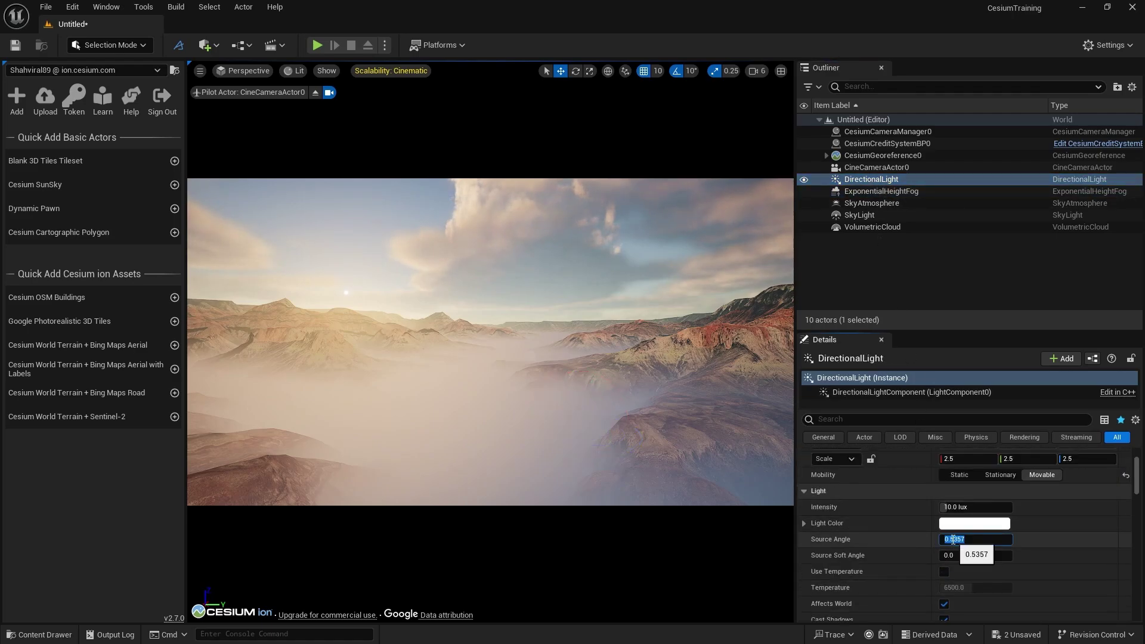
type("5")
key("Return")
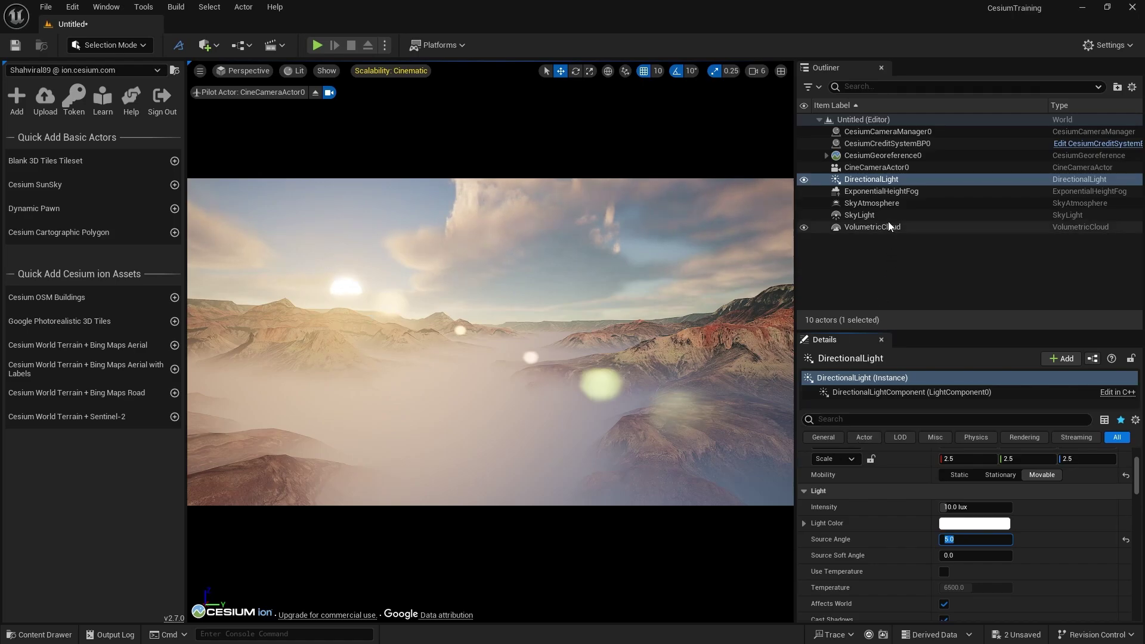
Step: Set the ExponentialHeightFog actor's Fog Inscattering Color to a pale warm yellow, hex sRGB FFEBACFF
left_click(888, 191)
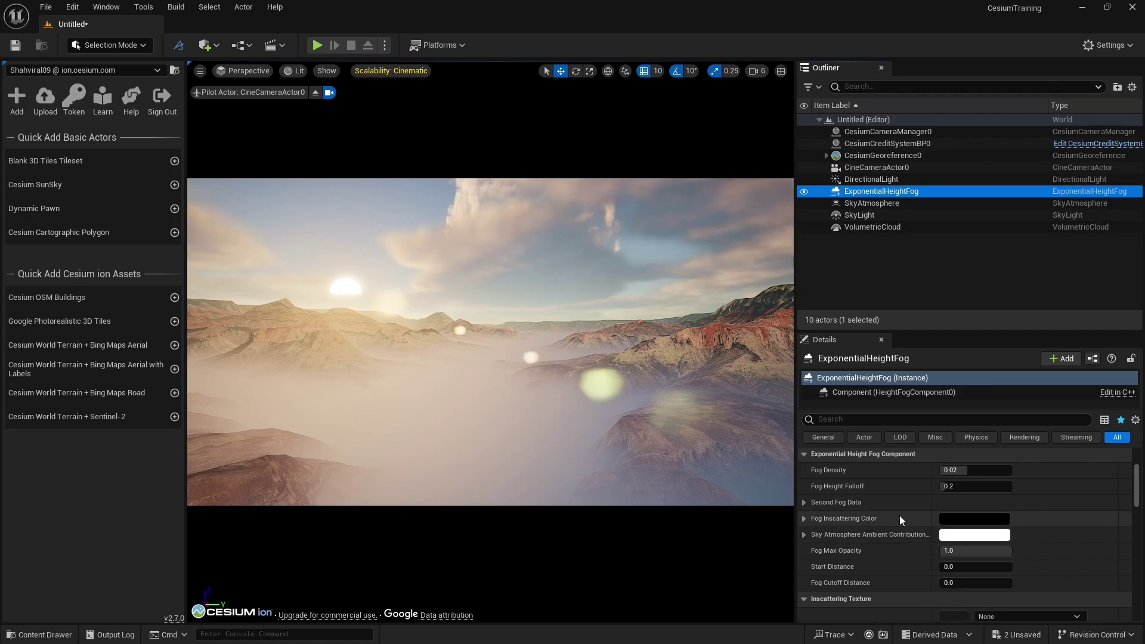
left_click(967, 518)
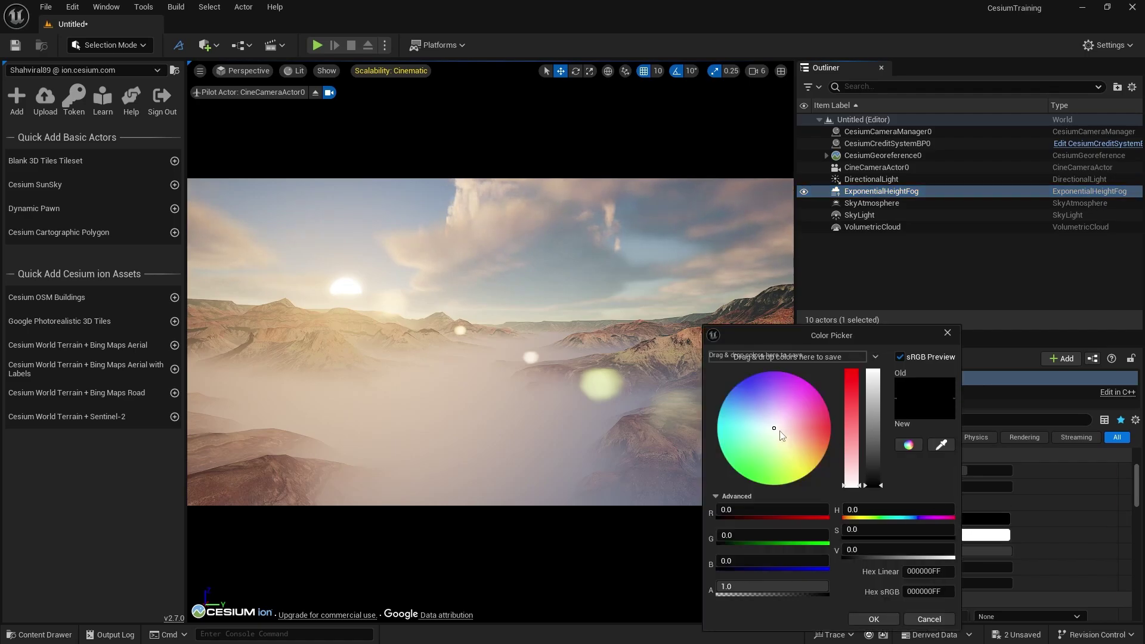
left_click_drag(782, 436, 805, 457)
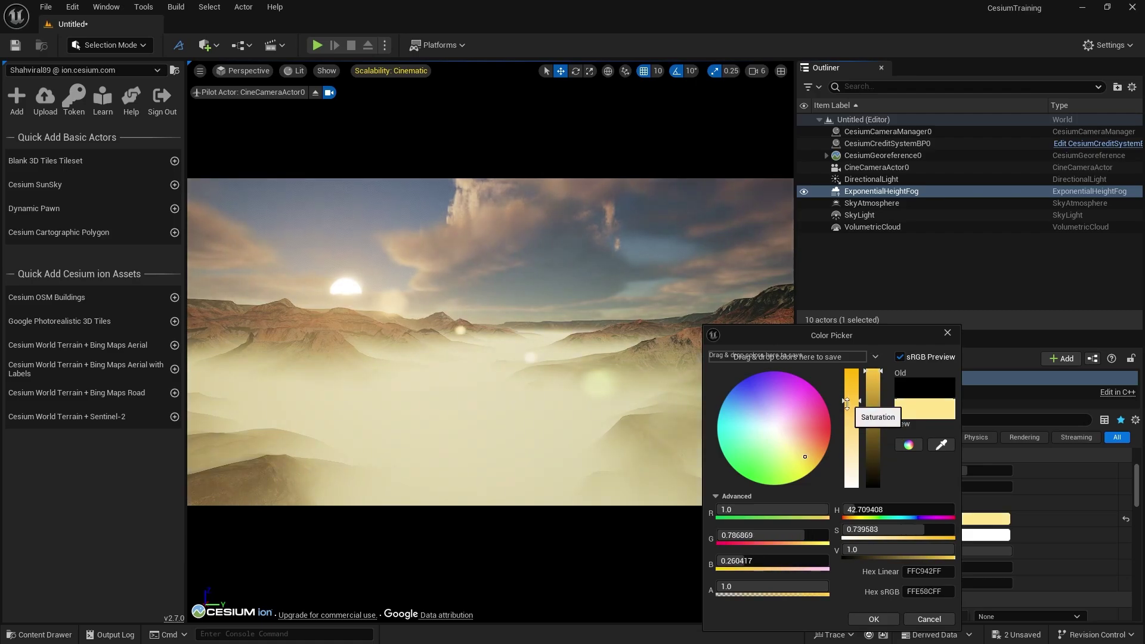
left_click_drag(847, 404, 847, 418)
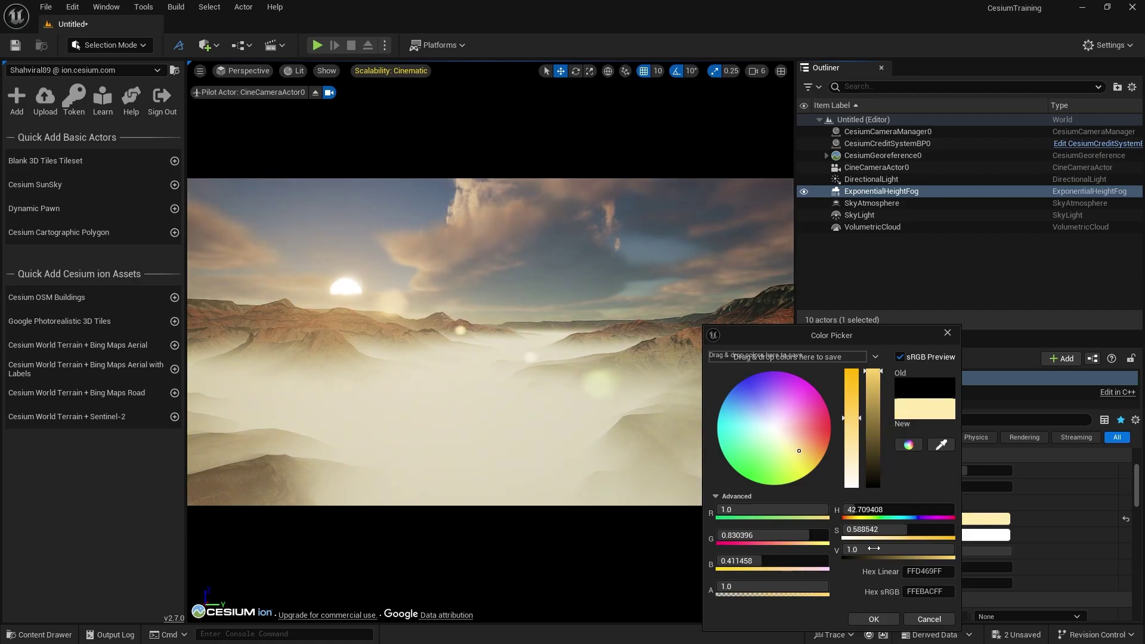
left_click(872, 619)
Step: Lower the Fog Density to about 0.002 and raise the volumetric fog's Scattering Distribution to about 0.54
left_click_drag(963, 470, 942, 470)
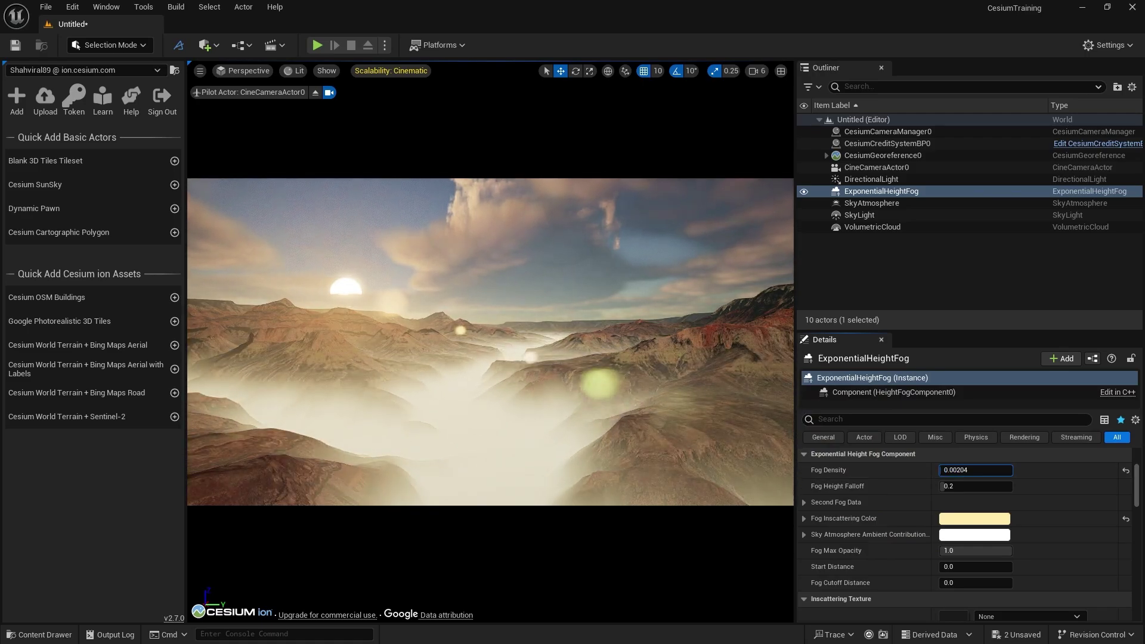
scroll(929, 503, "down", 6)
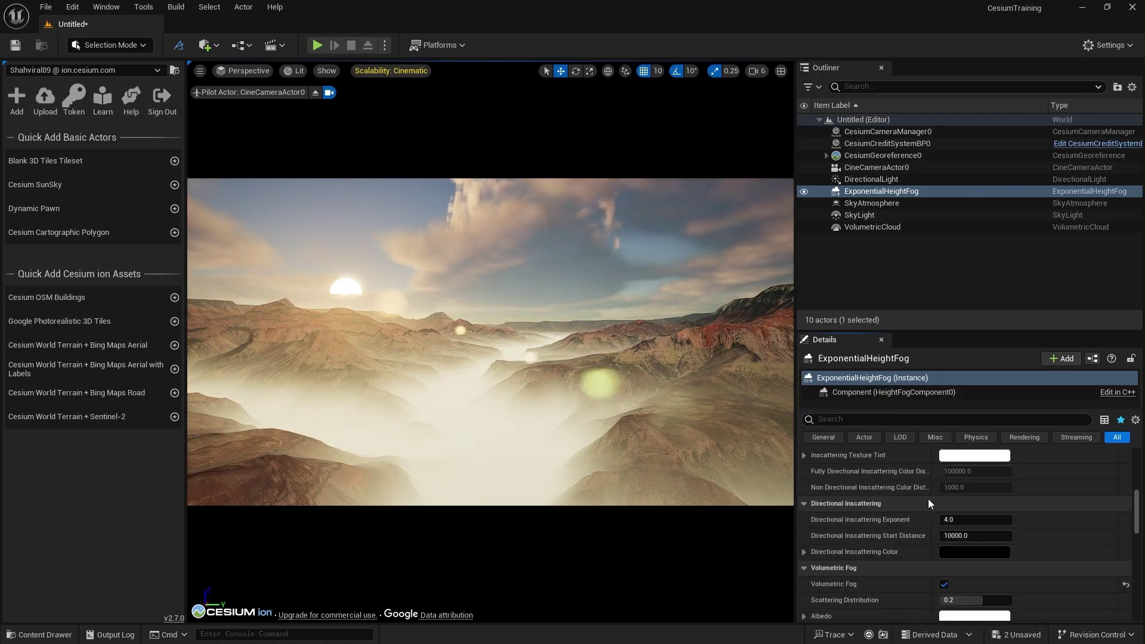
left_click_drag(960, 525, 972, 524)
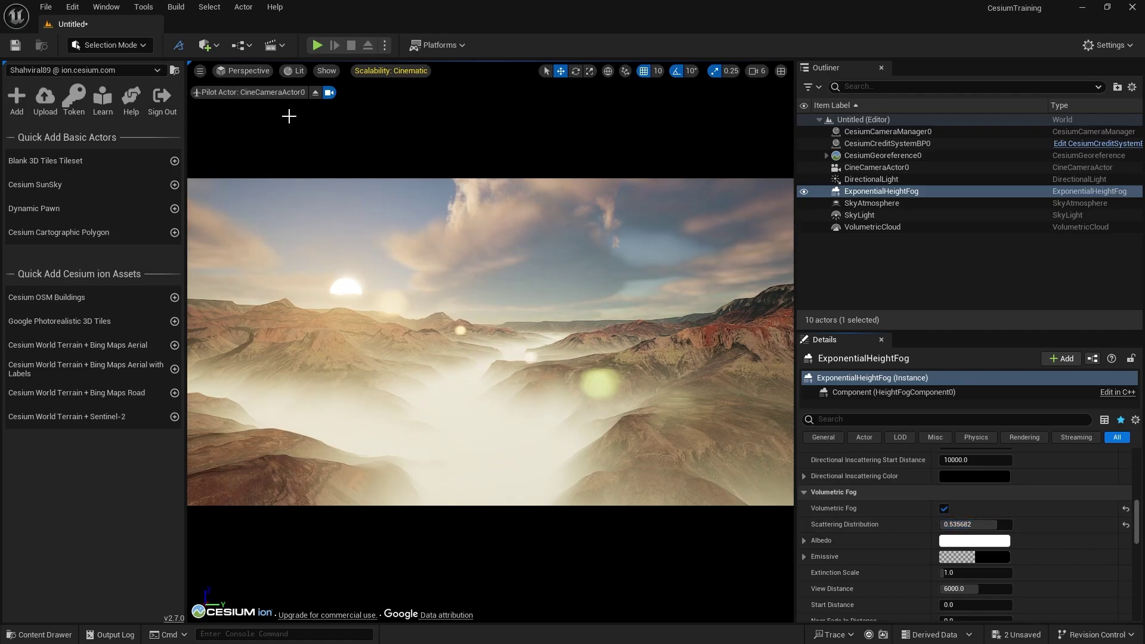
Step: Add a Post Process Volume to the level and enable its Infinite Extent (Unbound) option
left_click(217, 48)
mouse_move(292, 250)
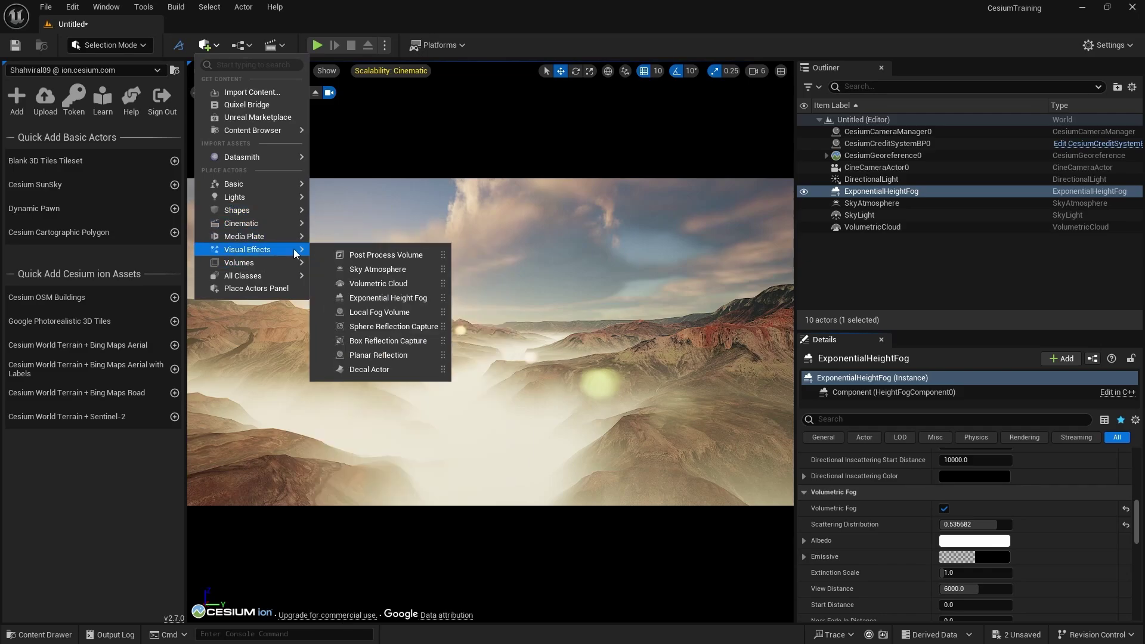
left_click(357, 256)
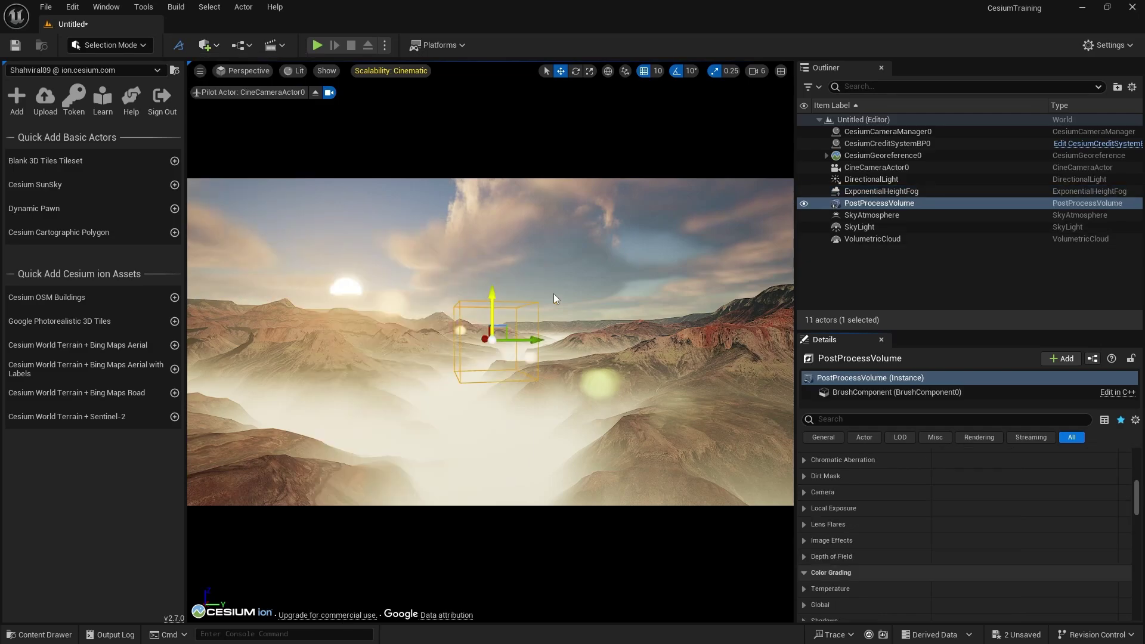
left_click(843, 418)
type("infi")
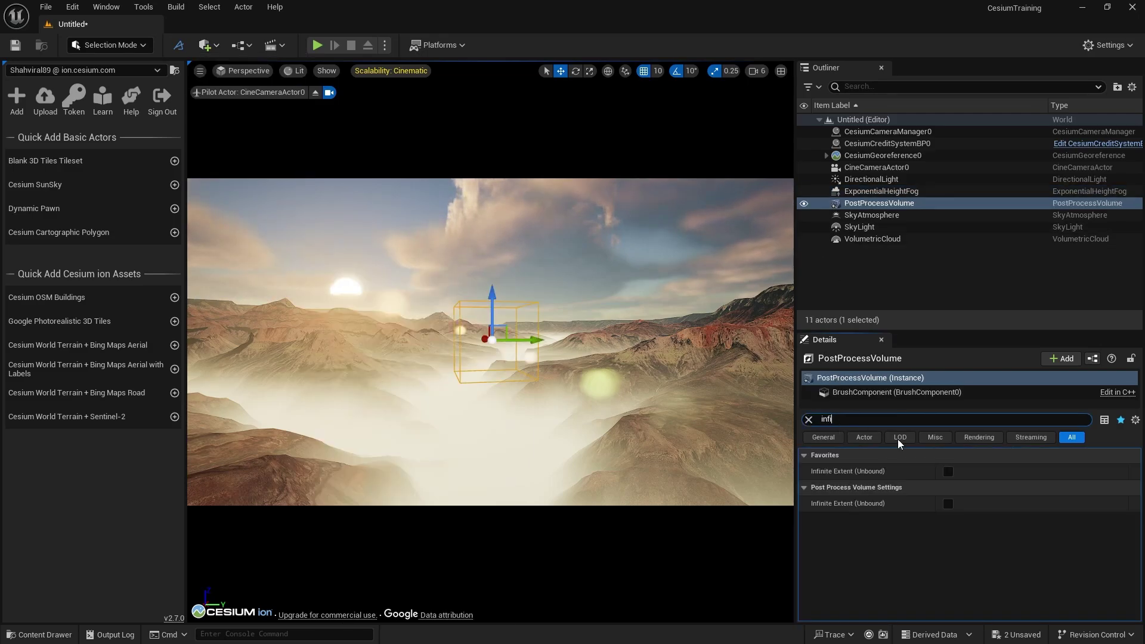
left_click(948, 471)
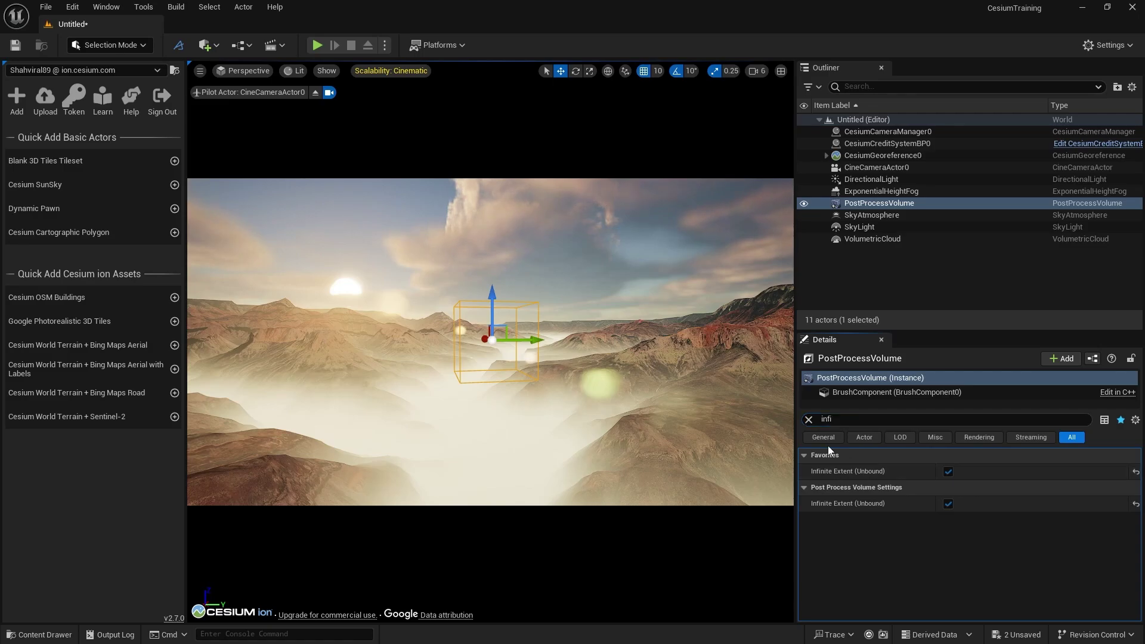
Step: Enable the volume's Metering Mode and Exposure Compensation overrides and set Metering Mode to Manual
left_click(809, 420)
type("expo")
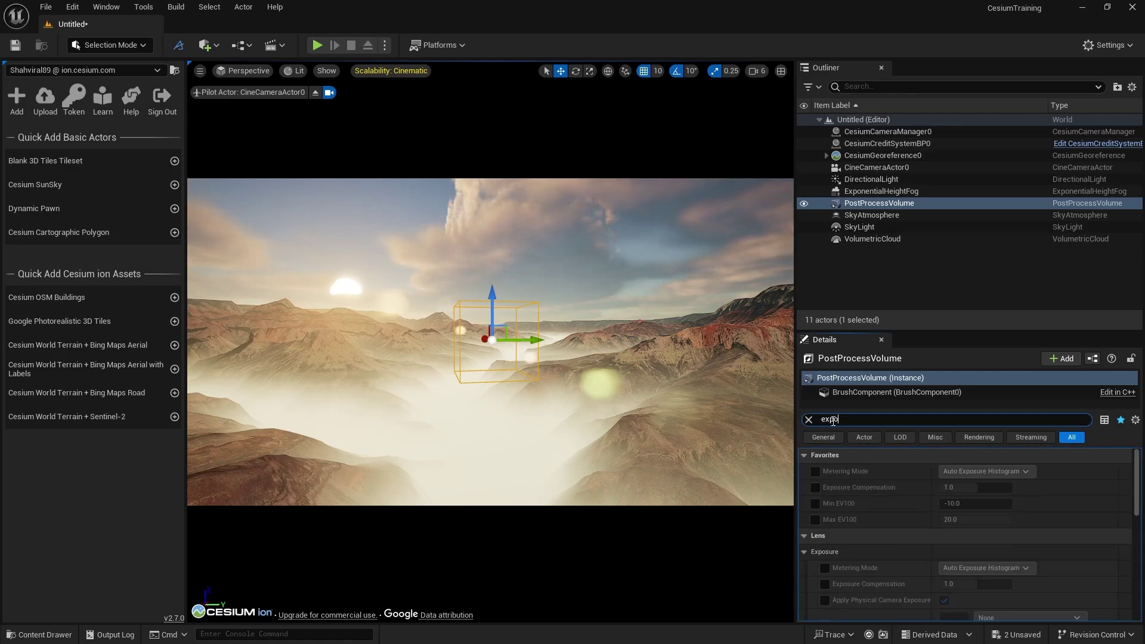
left_click(815, 472)
left_click(815, 488)
left_click(978, 472)
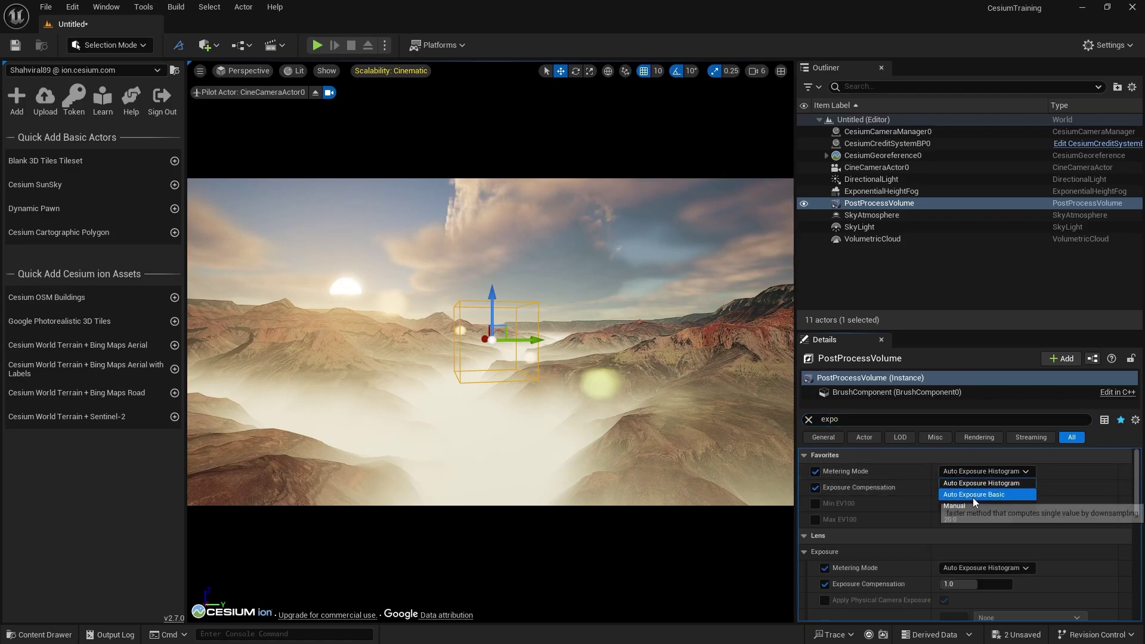
left_click(972, 503)
Step: Override Apply Physical Camera Exposure in the volume's Exposure settings and turn it off
left_click(809, 419)
scroll(882, 520, "down", 5)
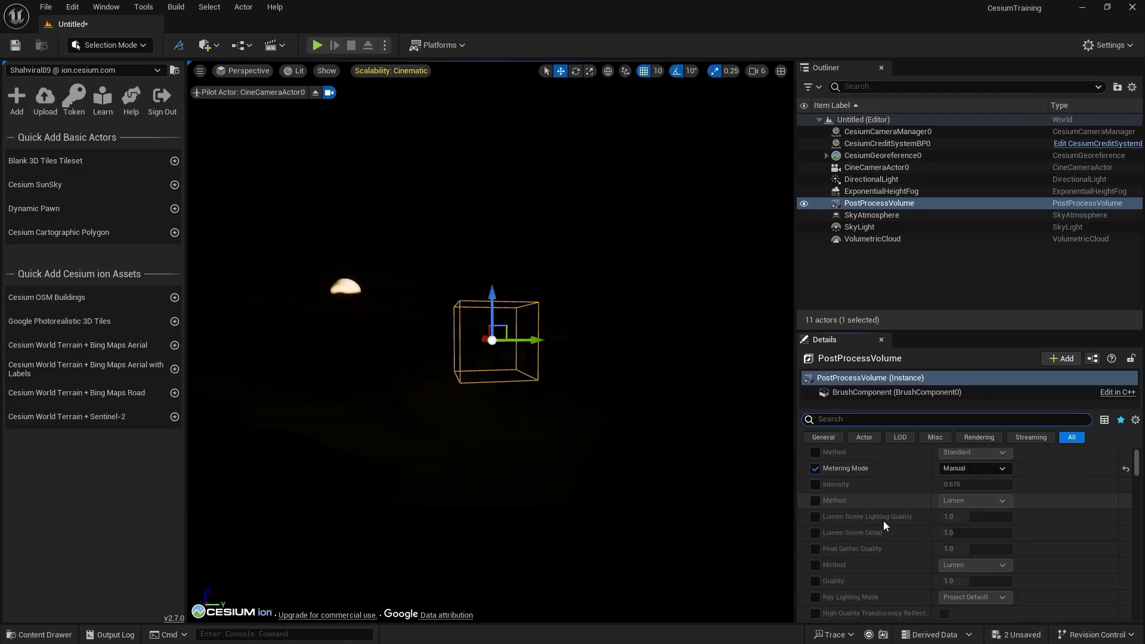
scroll(883, 521, "down", 5)
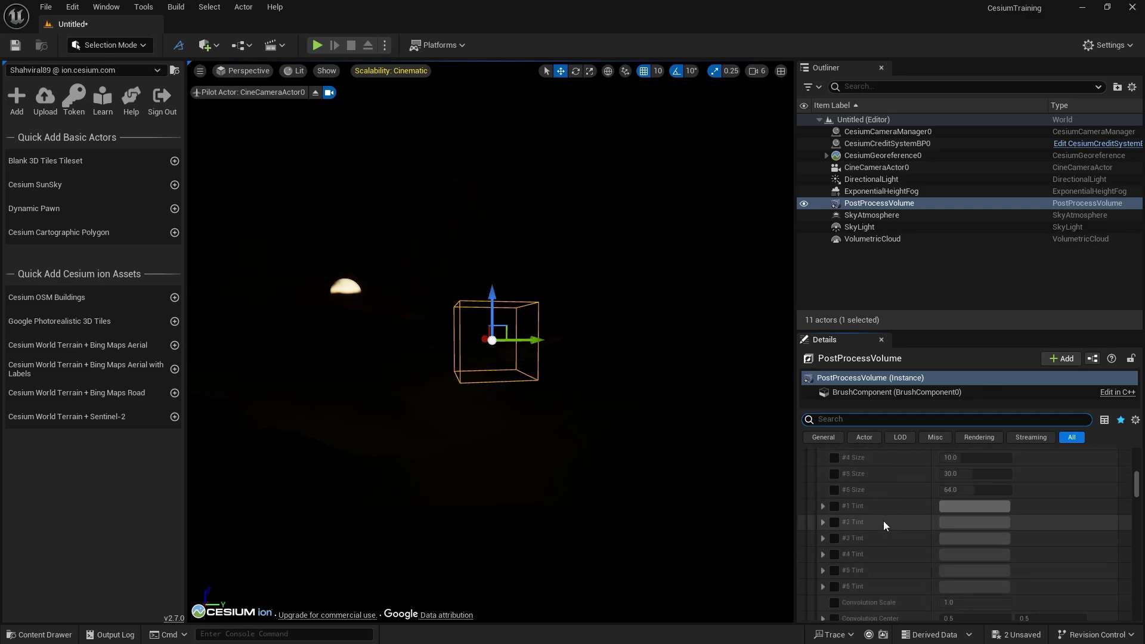
left_click(825, 499)
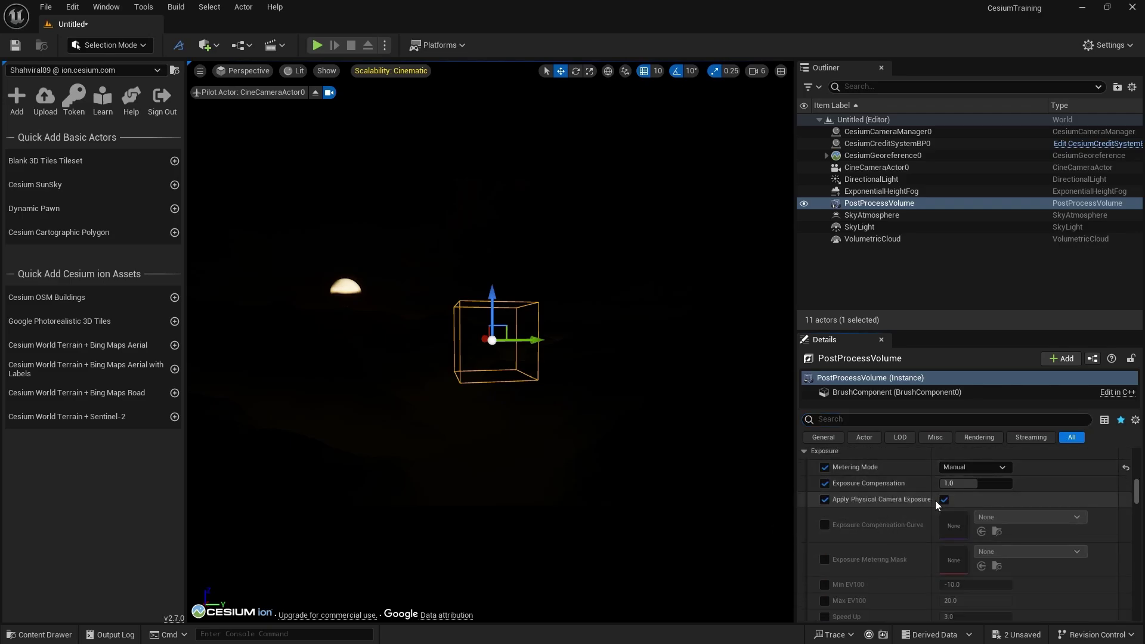
left_click(944, 500)
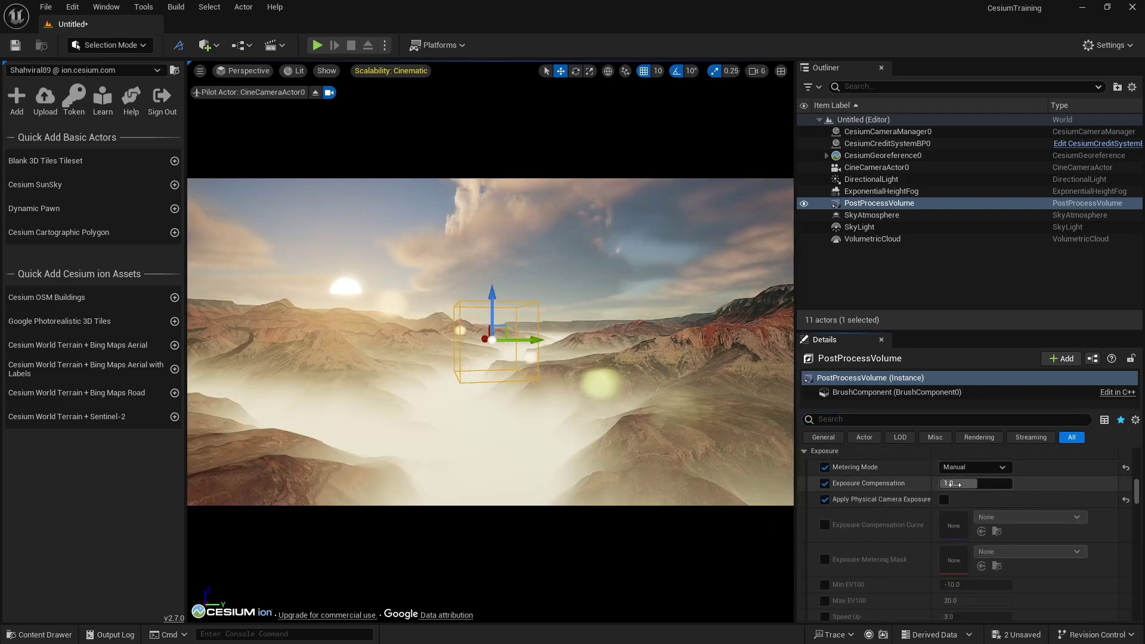
Step: Try an Exposure Compensation of 2 on the post process volume and settle on 1.5
left_click(953, 486)
type("2")
key("Return")
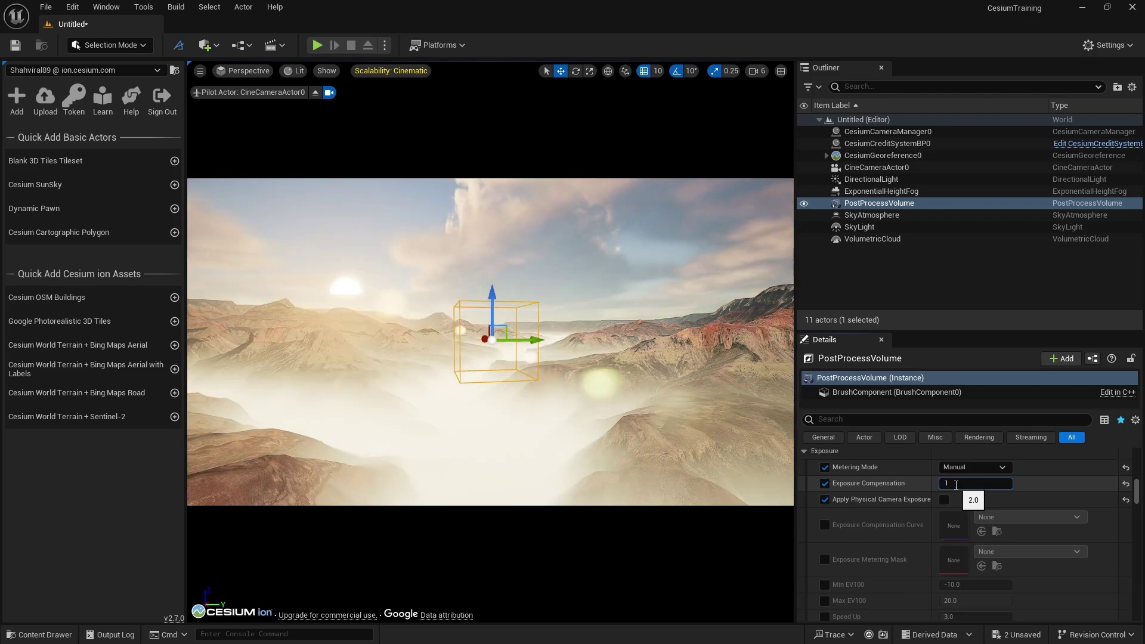
left_click(955, 486)
type("1.5")
key("Return")
Step: Override the volume's Lens Flares Intensity, trying 0.5 and settling on 0.2
scroll(868, 514, "down", 5)
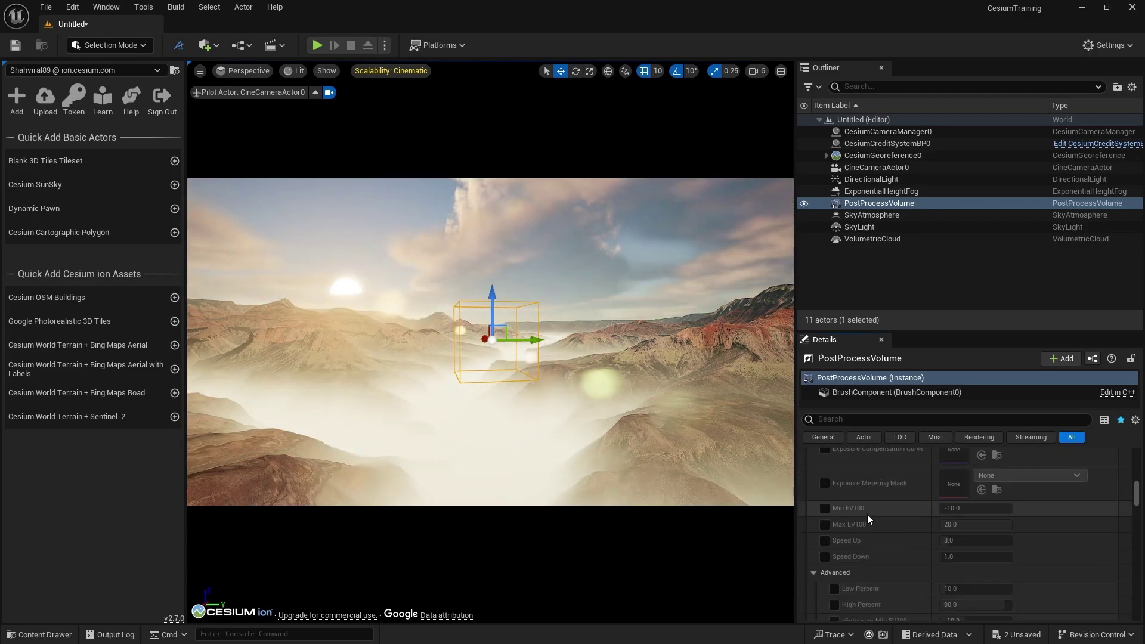
scroll(867, 514, "down", 3)
scroll(868, 516, "down", 10)
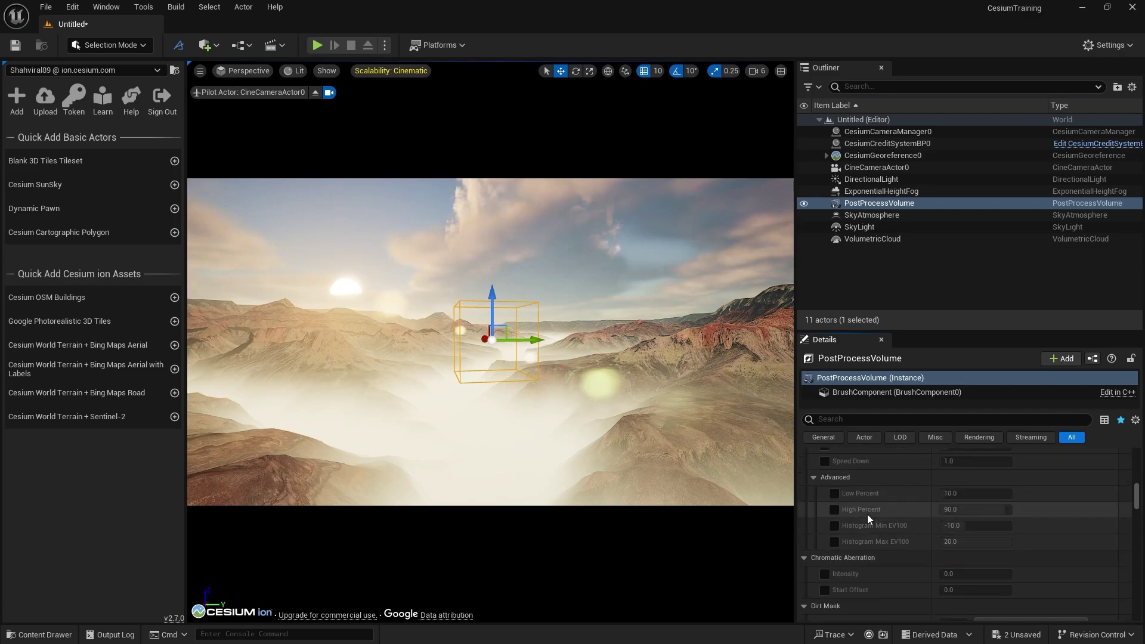
scroll(867, 514, "down", 3)
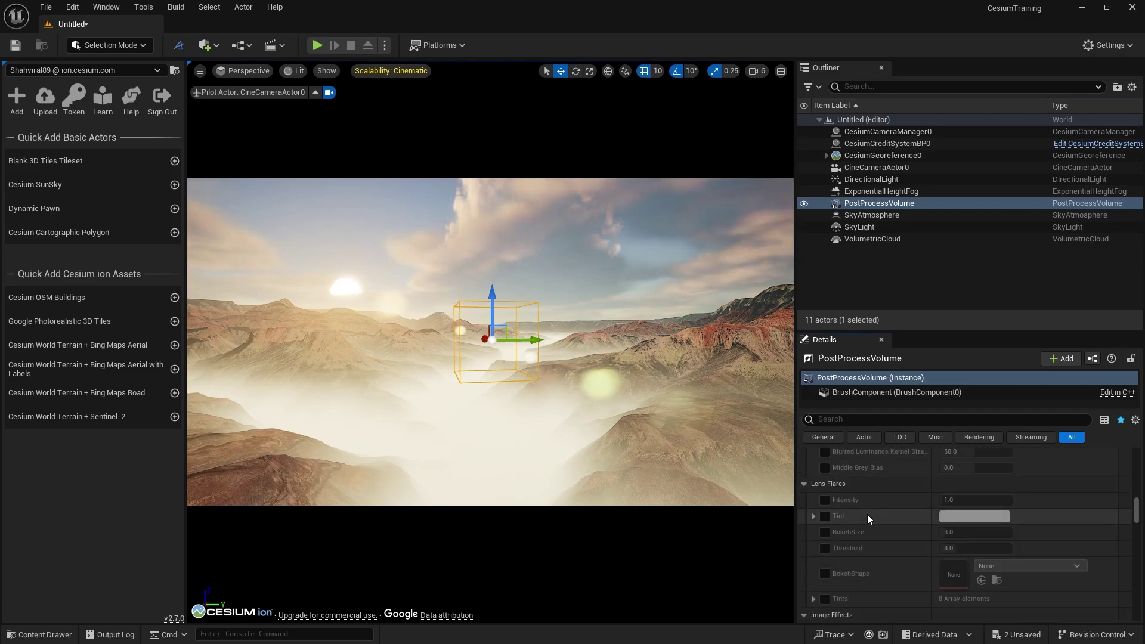
left_click(824, 500)
left_click(951, 501)
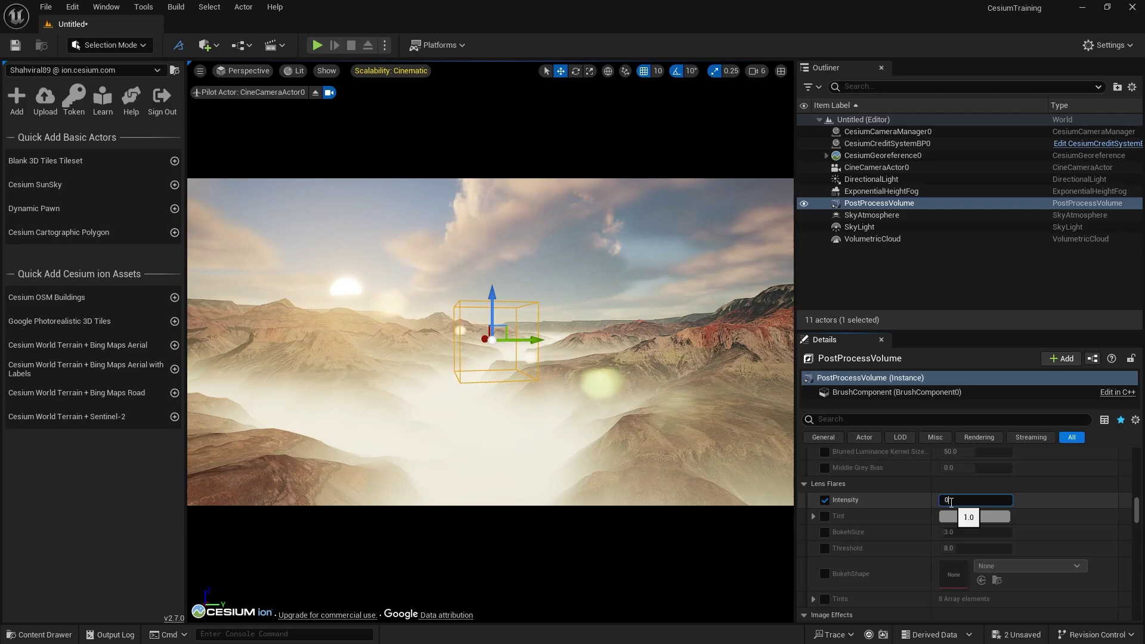
type("0.5")
key("Return")
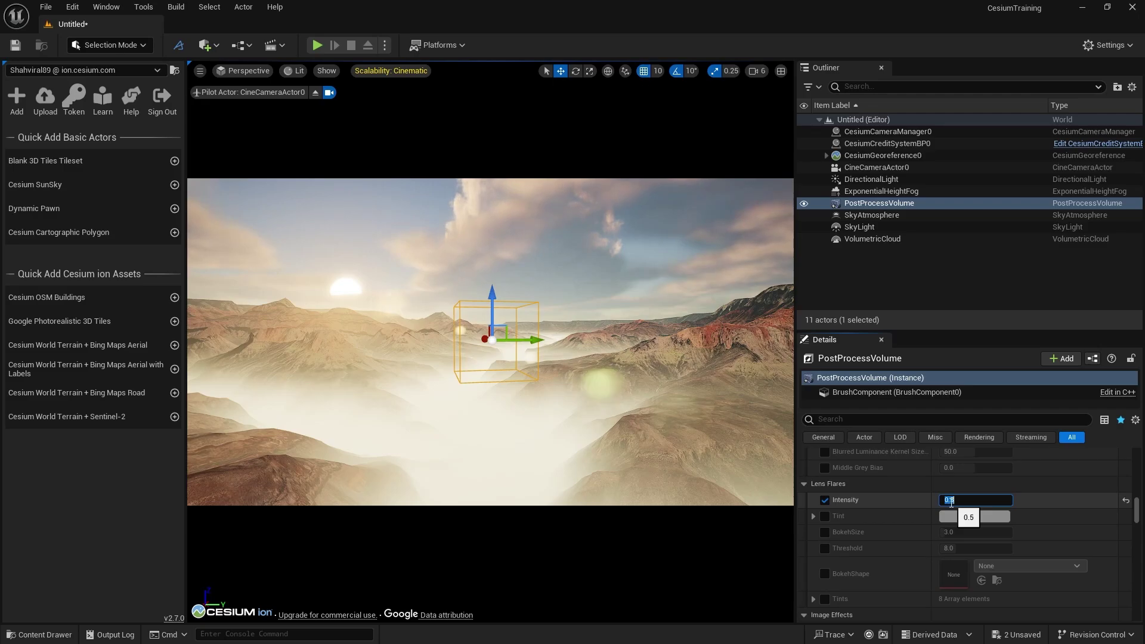
type("0.2")
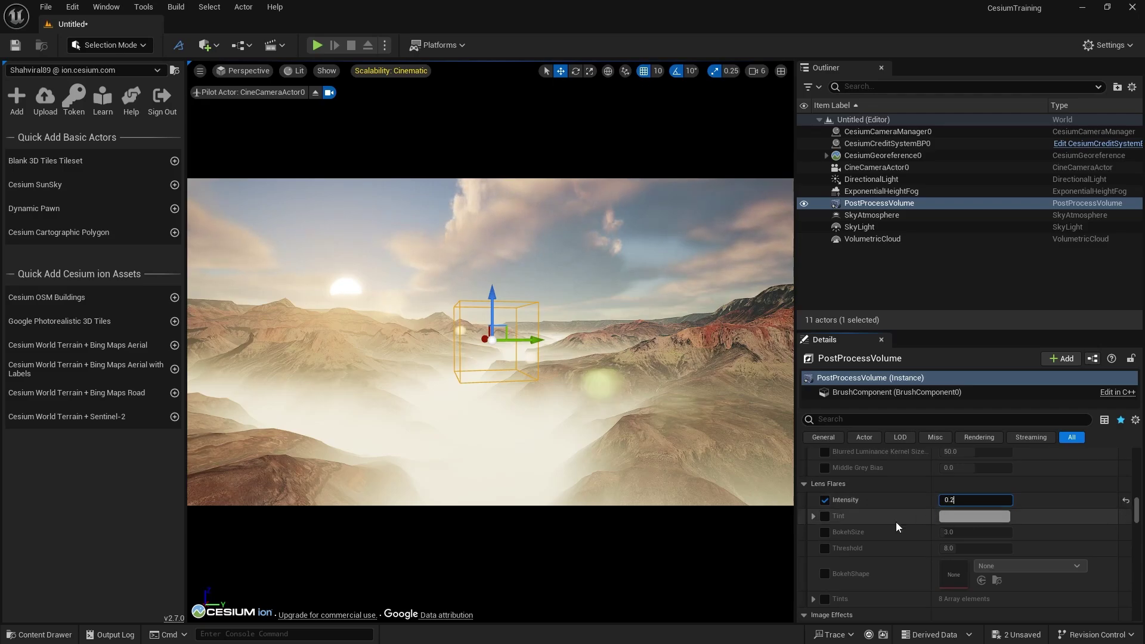
key("Return")
Step: Enable the Local Exposure overrides for Highlight Contrast and Shadow Contrast, and lower Highlight Contrast to recover the bright sky and fog
scroll(895, 521, "up", 6)
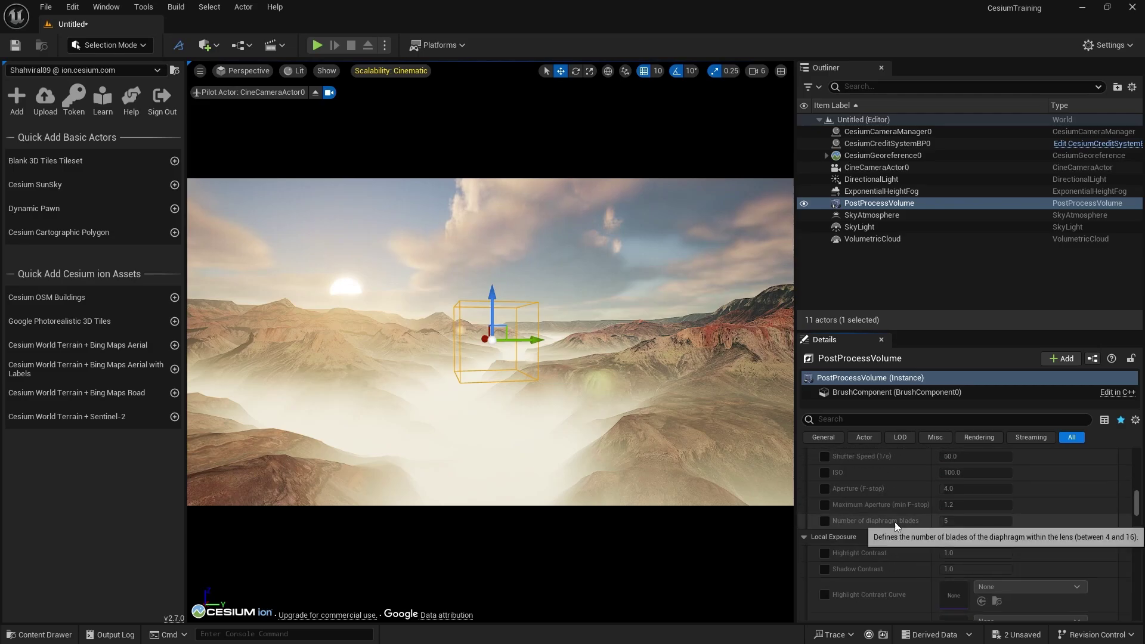
scroll(864, 526, "down", 2)
left_click(825, 516)
left_click(825, 532)
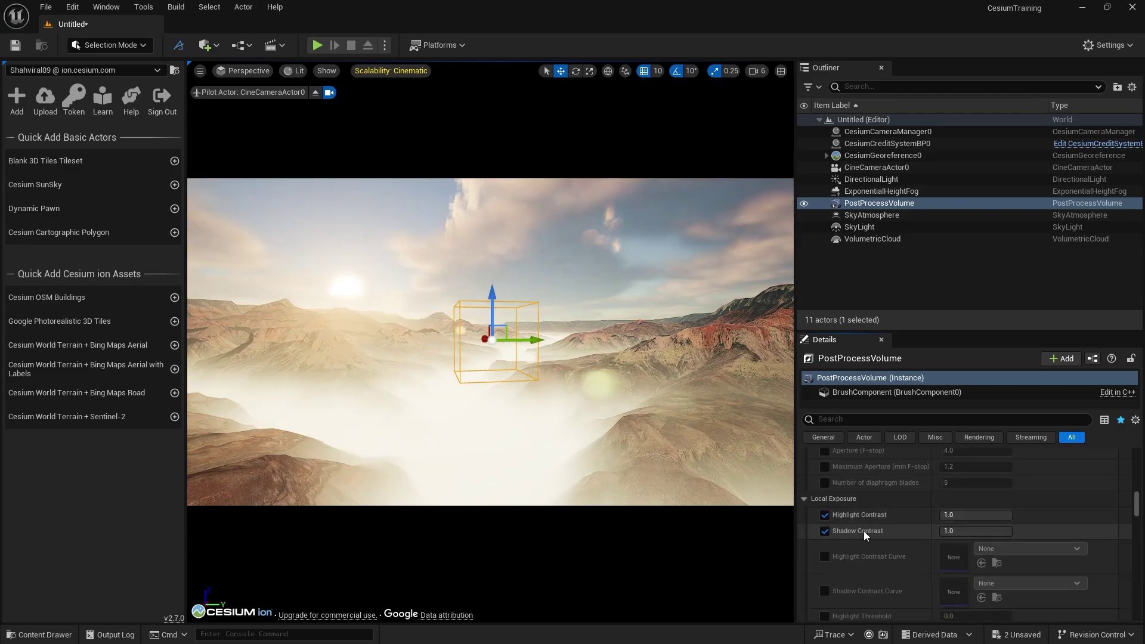
left_click_drag(971, 514, 945, 514)
Step: Override the Local Exposure Detail Strength and set it to 1.4
scroll(903, 535, "down", 3)
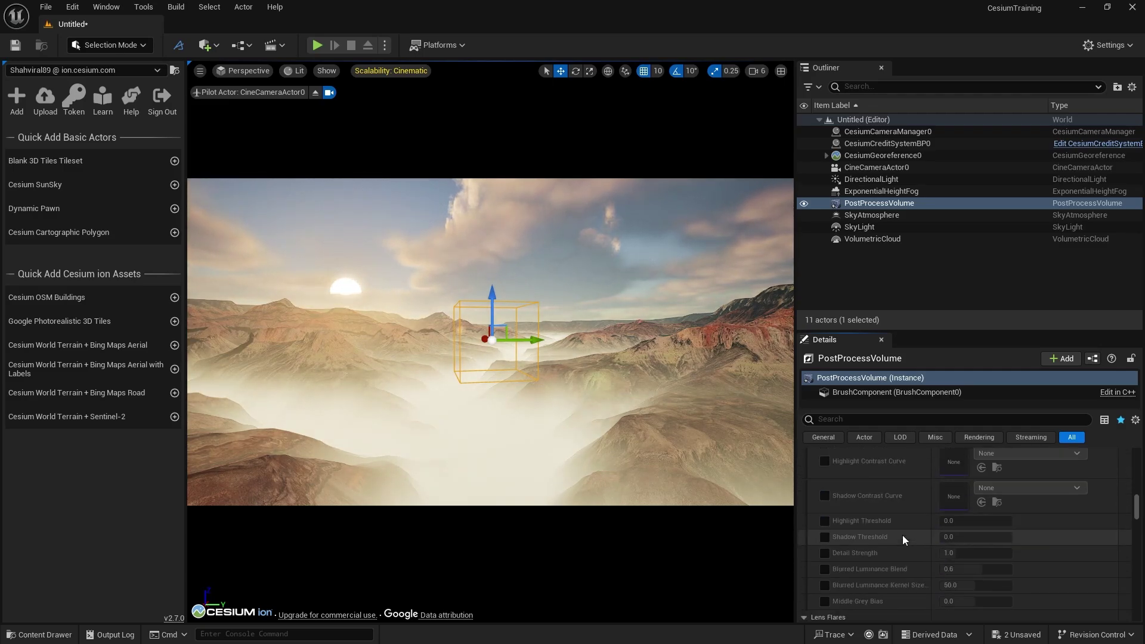
left_click(827, 553)
scroll(926, 562, "down", 1)
left_click(957, 534)
type("1")
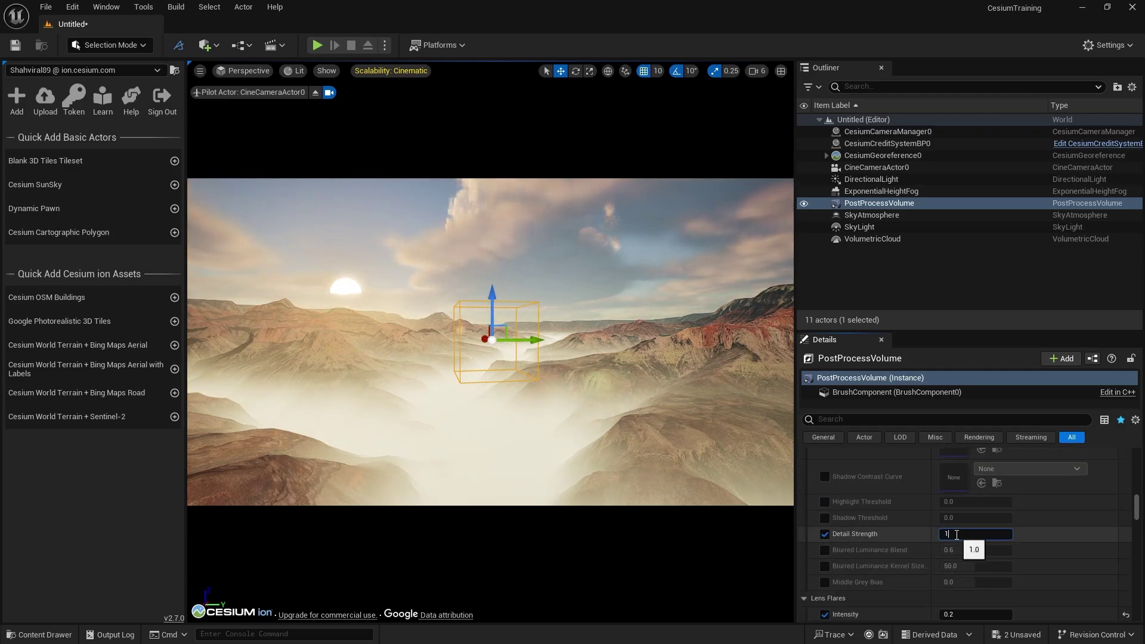
type(".4")
key("Return")
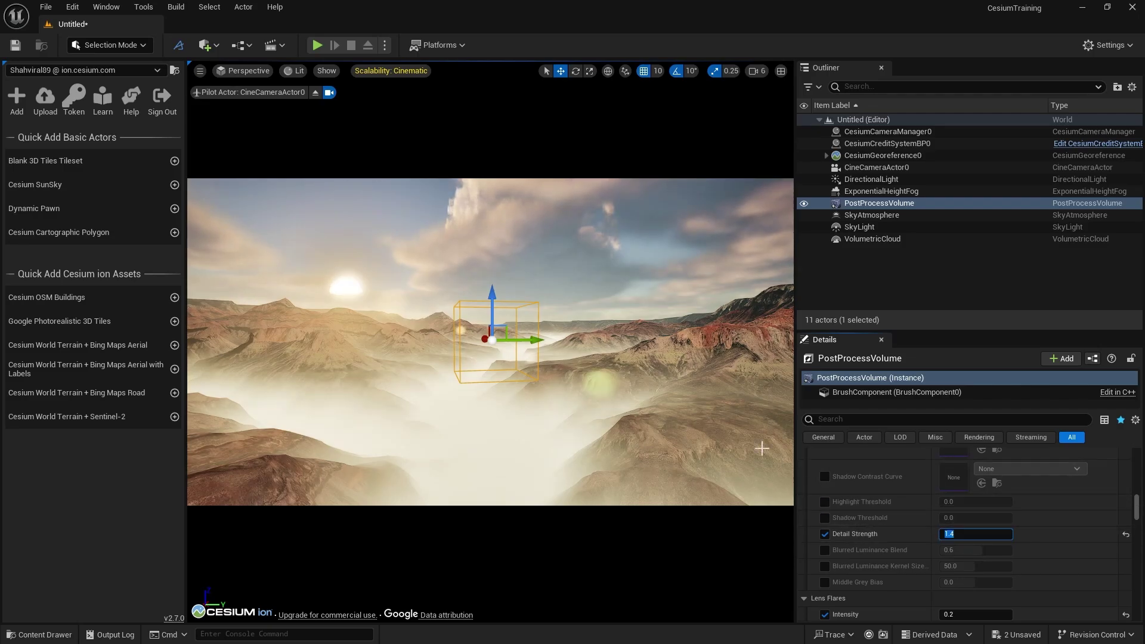
Step: Deselect the post process volume and set the viewport's Screen Percentage override to 140
left_click(599, 267)
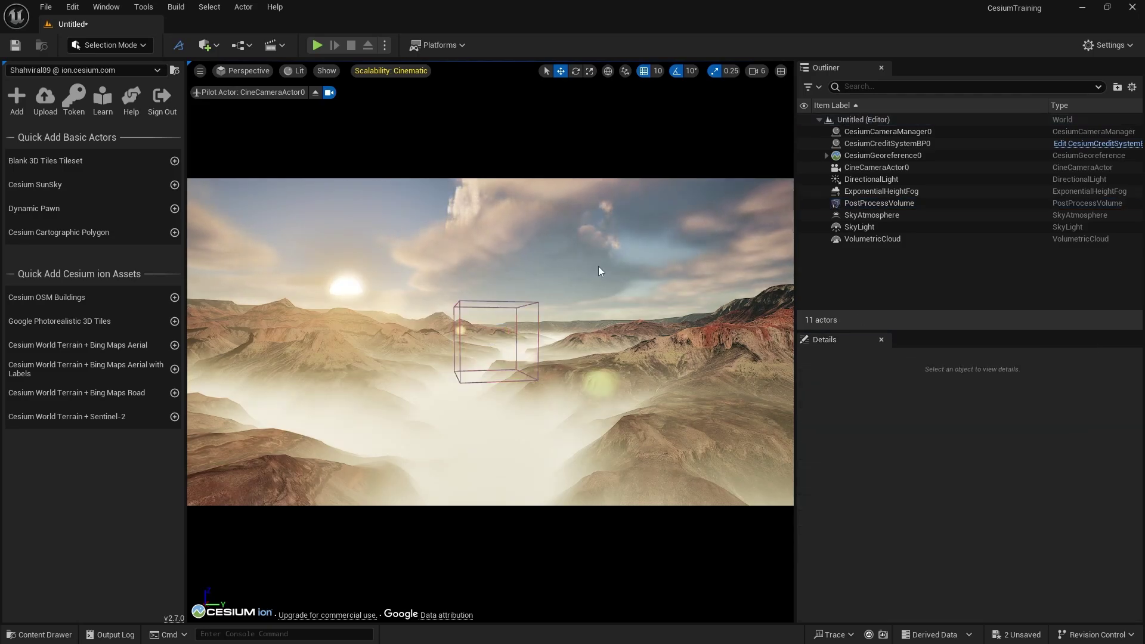
left_click(200, 71)
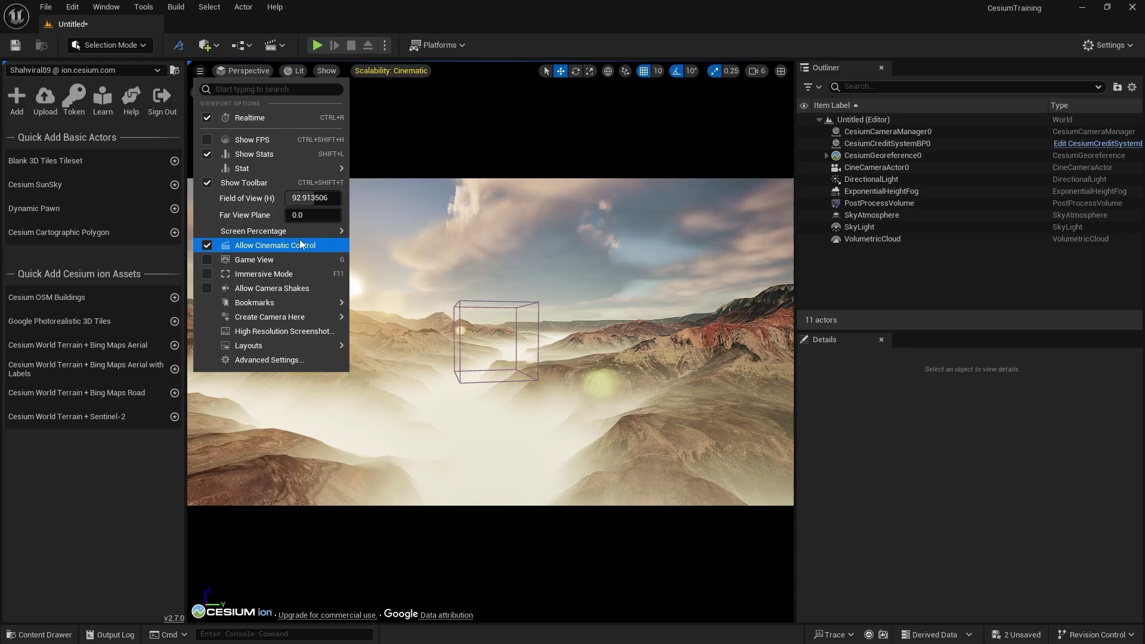
mouse_move(310, 231)
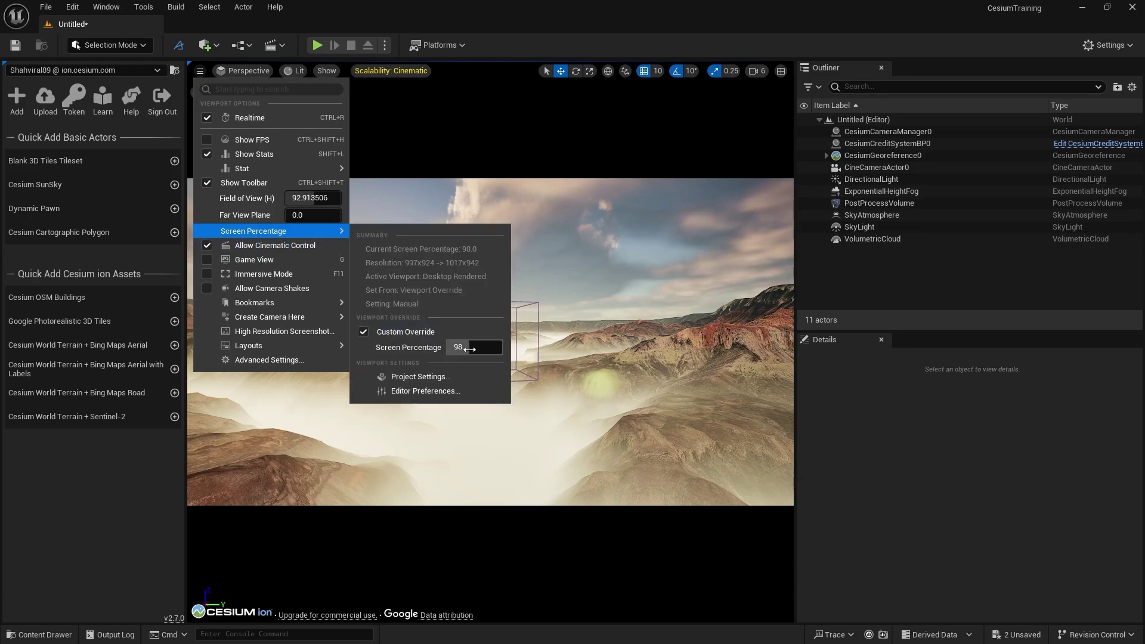
left_click(469, 349)
key("Return")
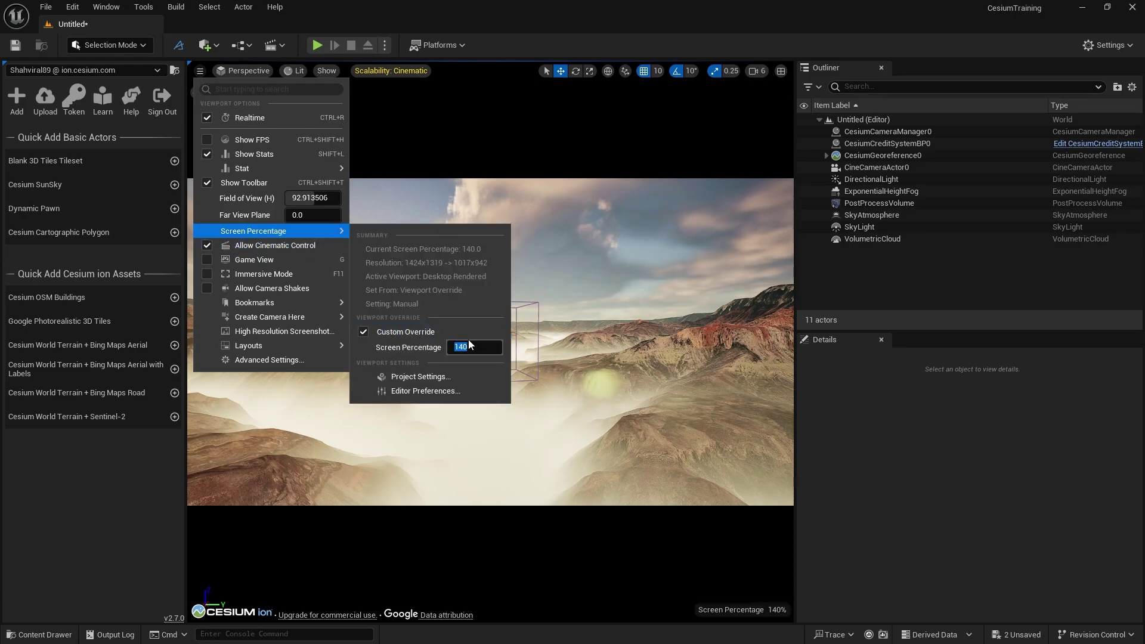
left_click(544, 66)
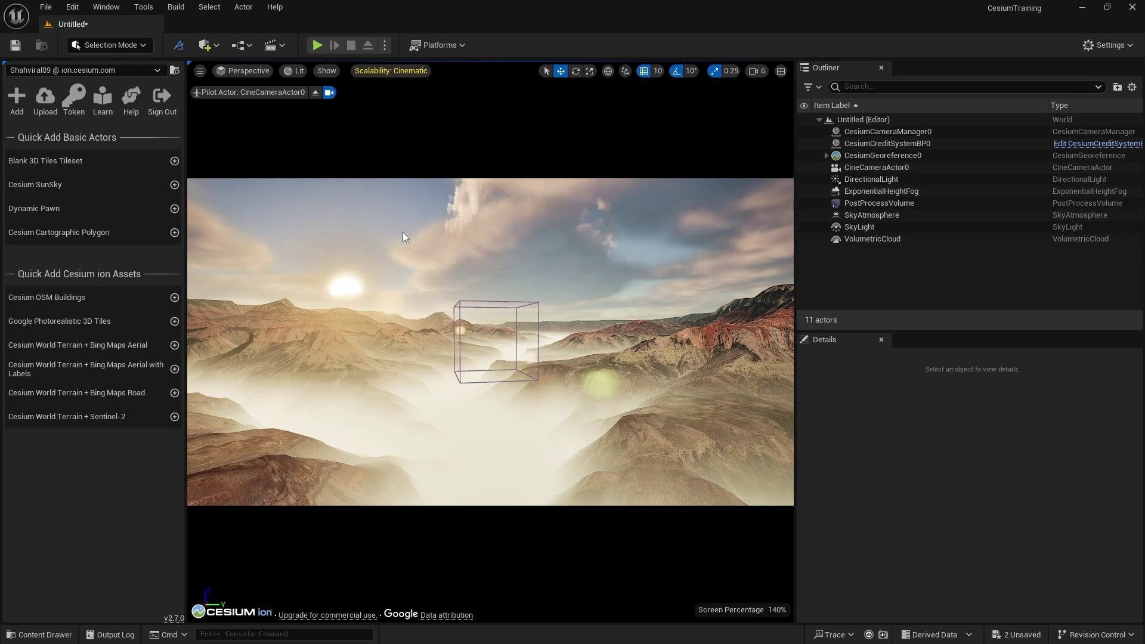
Step: Switch the viewport to Game View to hide the volume outline, and run the pending autosave immediately
key("g")
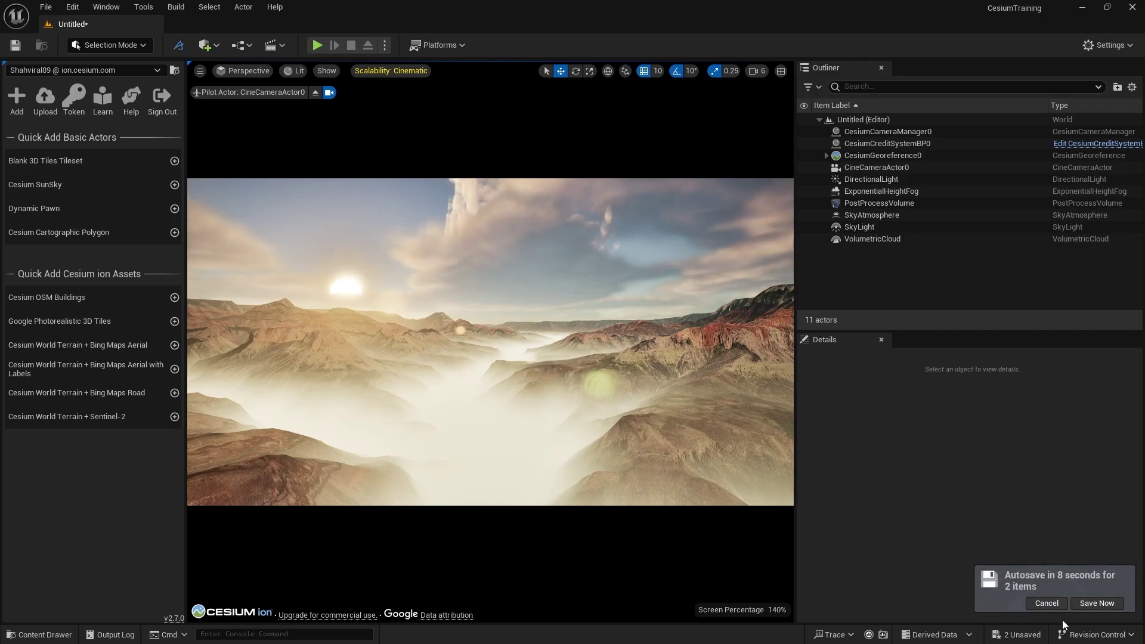
left_click(1084, 606)
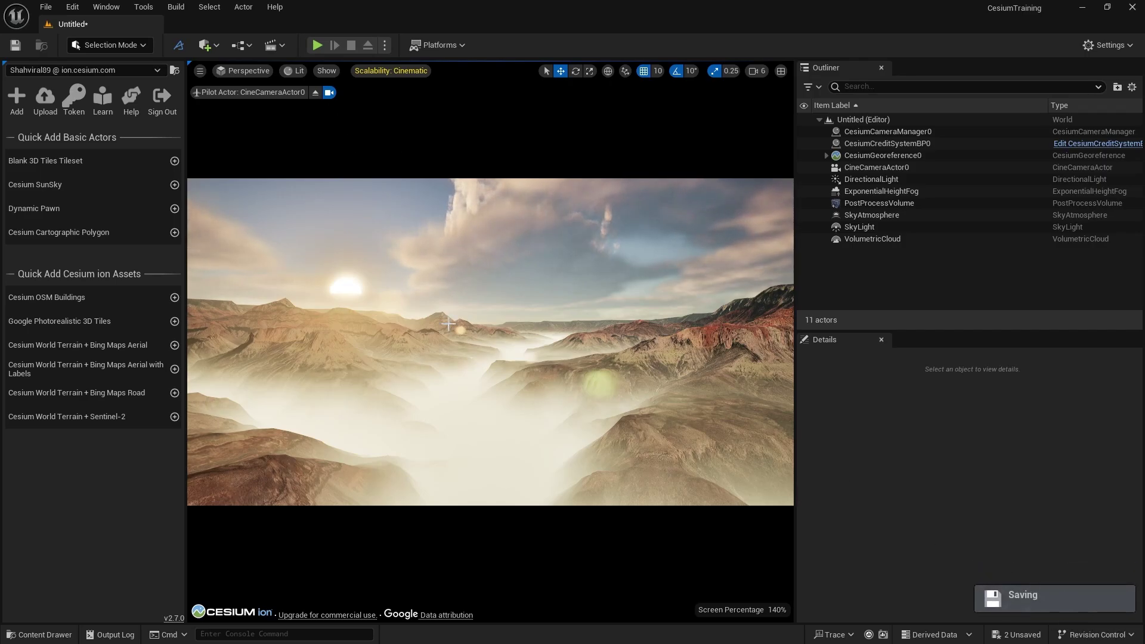